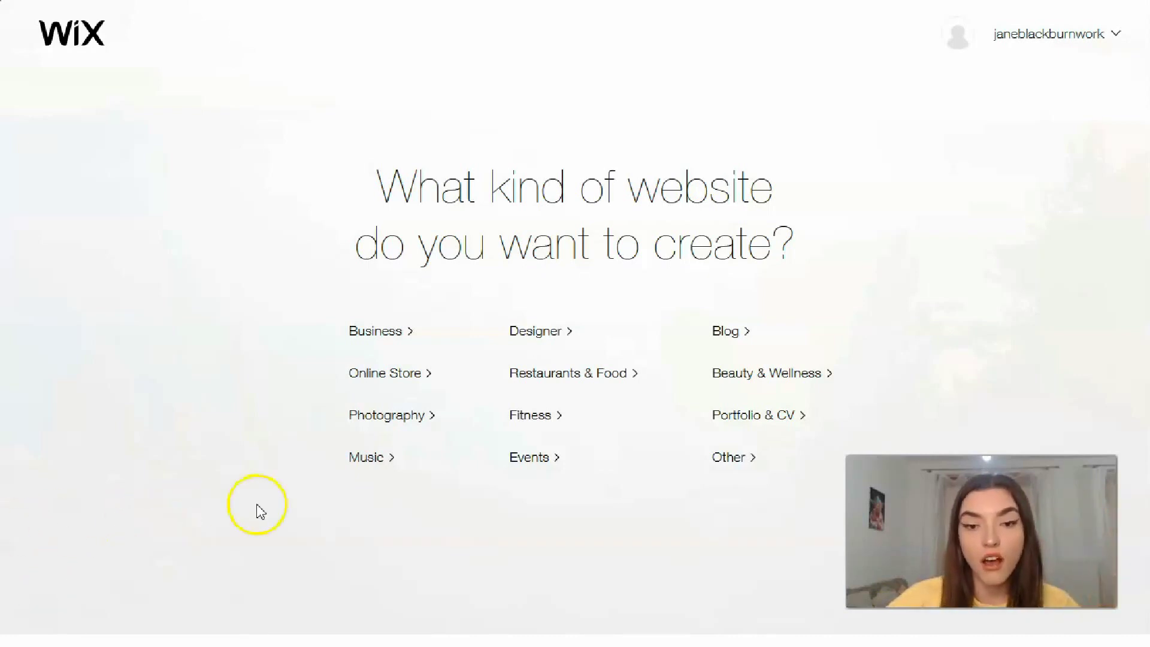
Choose Online Store as the website type and opt to build it from a template with the Editor.
click(399, 377)
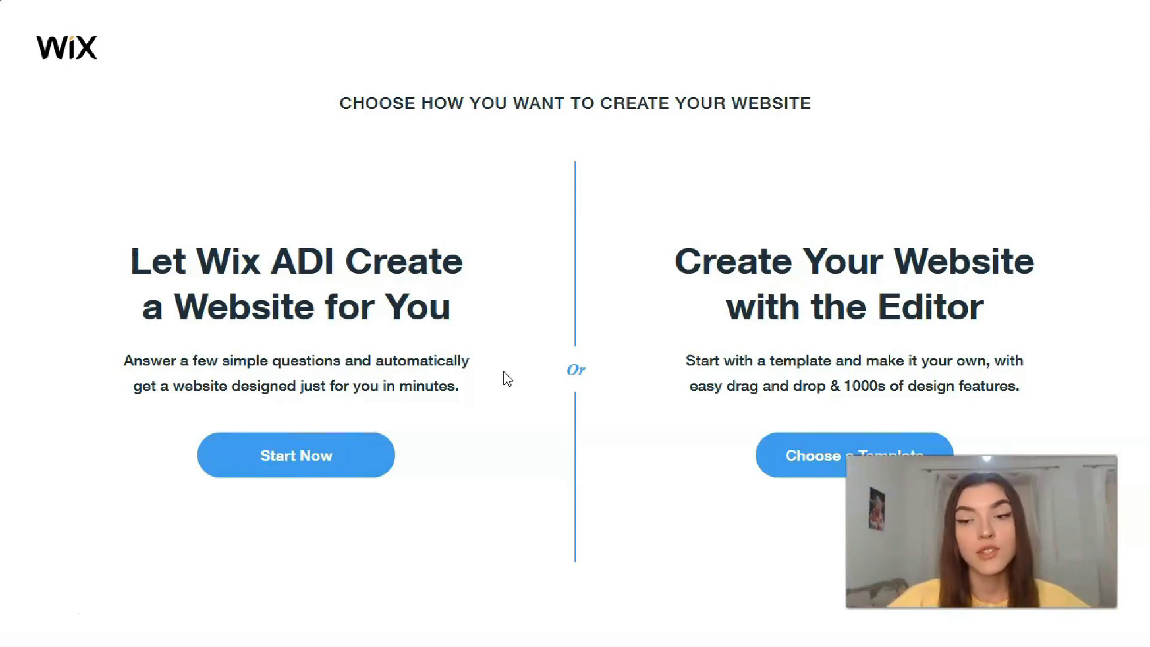
click(810, 461)
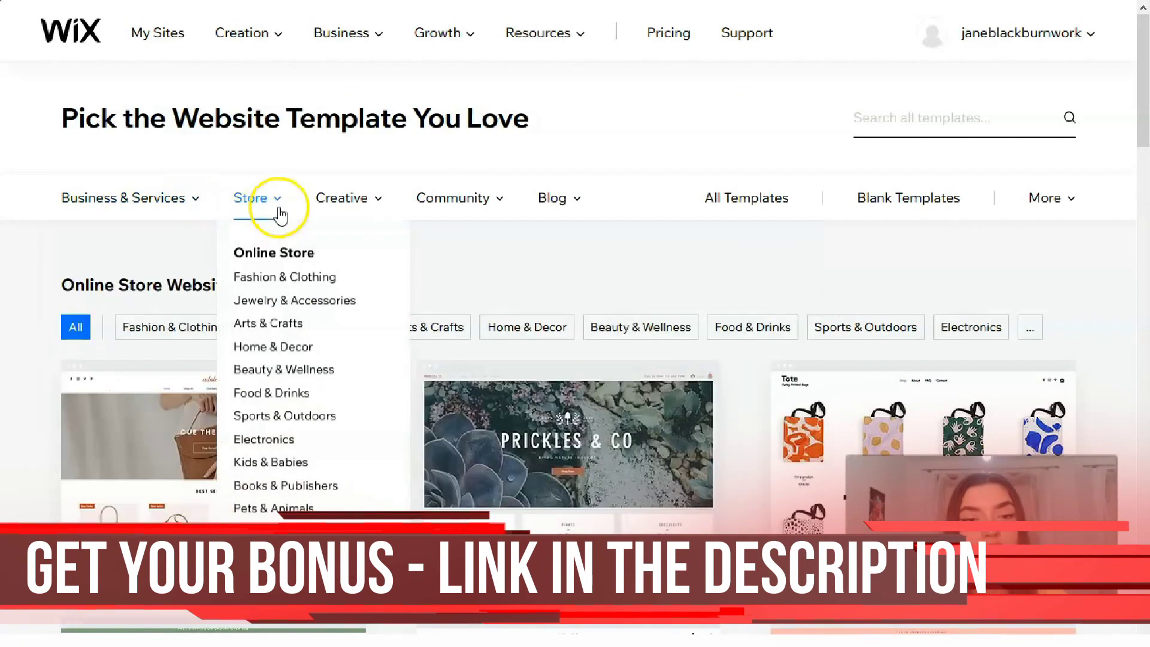
mouse_move(413, 209)
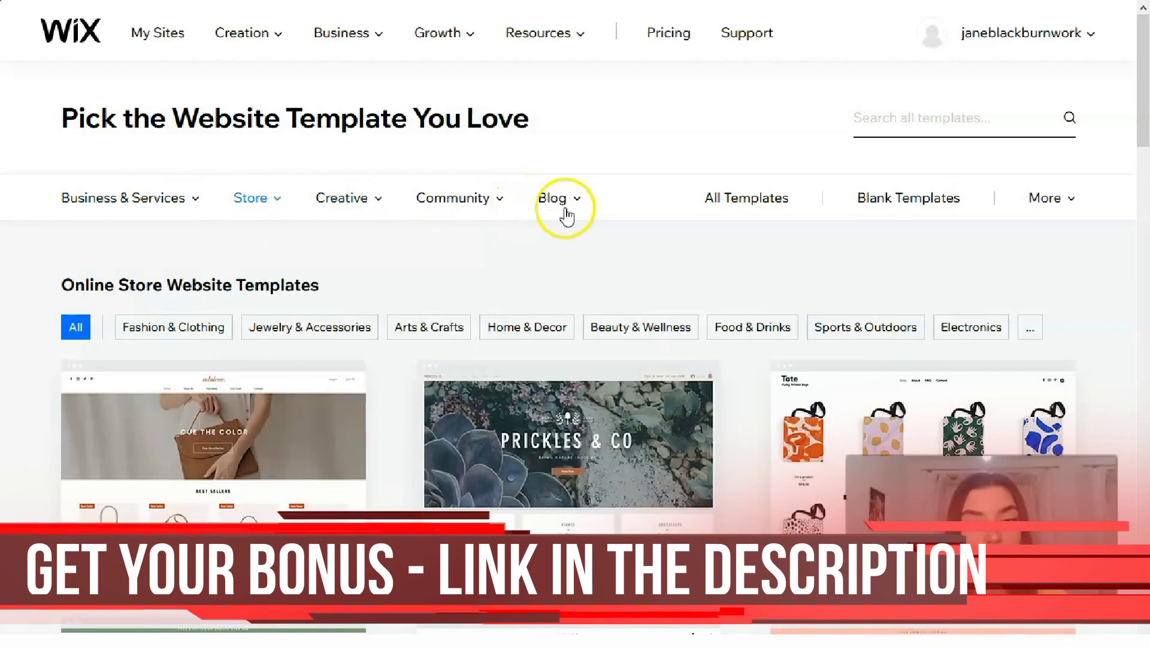
mouse_move(583, 213)
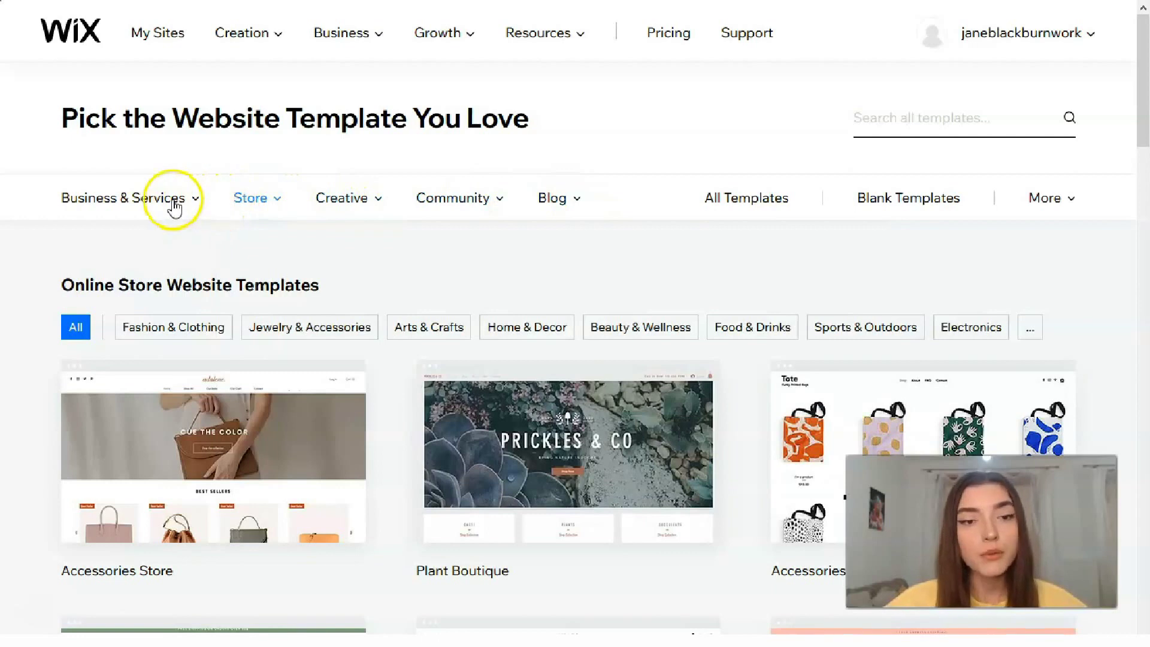
mouse_move(172, 205)
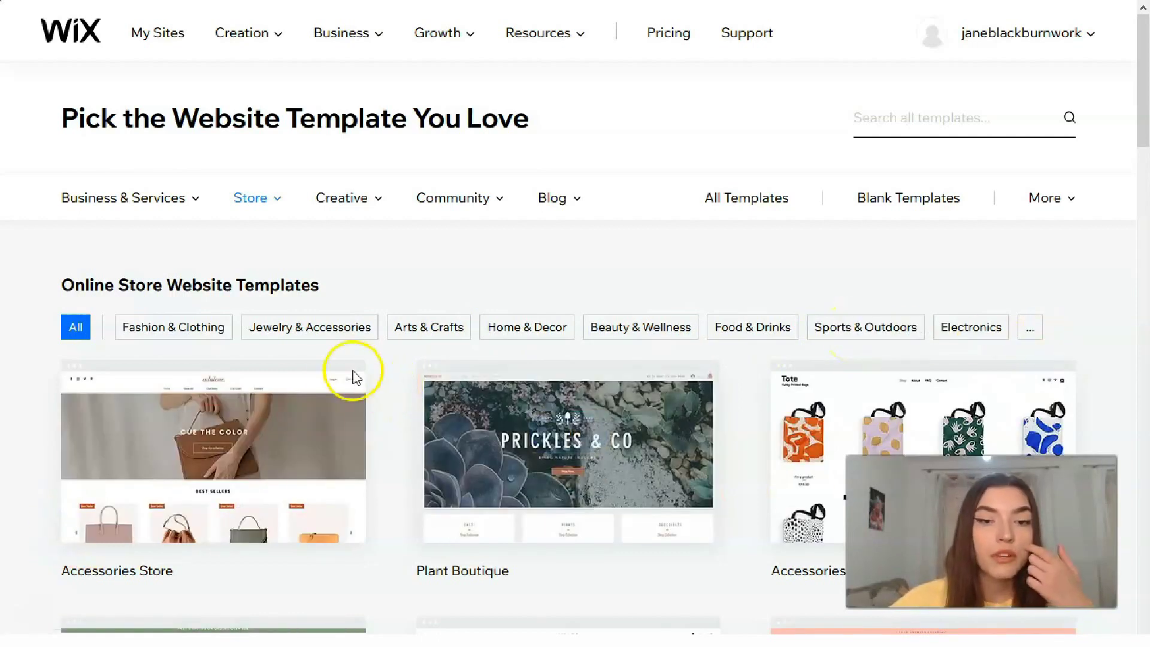
Filter the online store templates by Jewelry & Accessories and look through the designs on the first page.
click(296, 340)
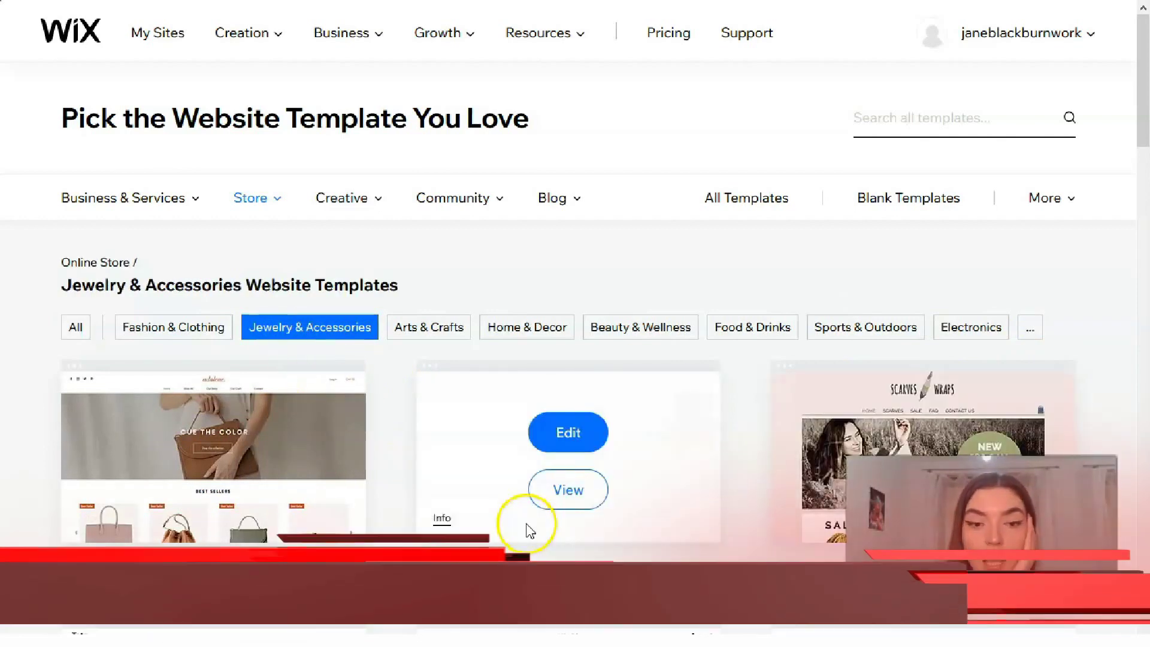
scroll(665, 466, down, 1)
scroll(665, 461, down, 3)
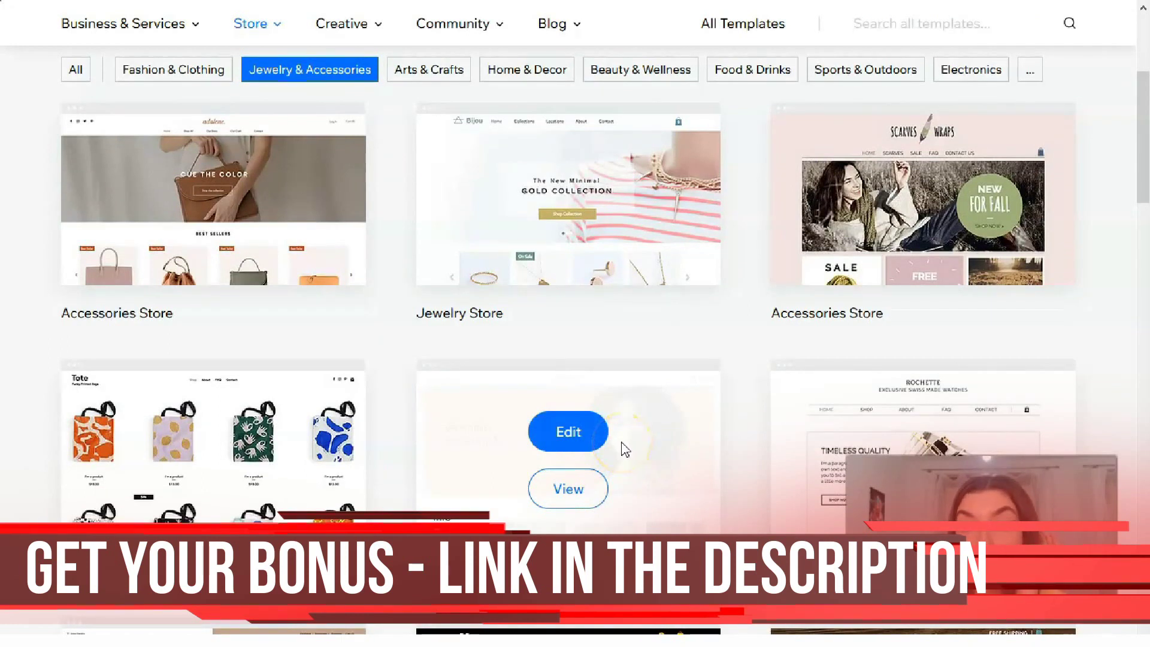
scroll(625, 449, down, 5)
scroll(625, 450, down, 1)
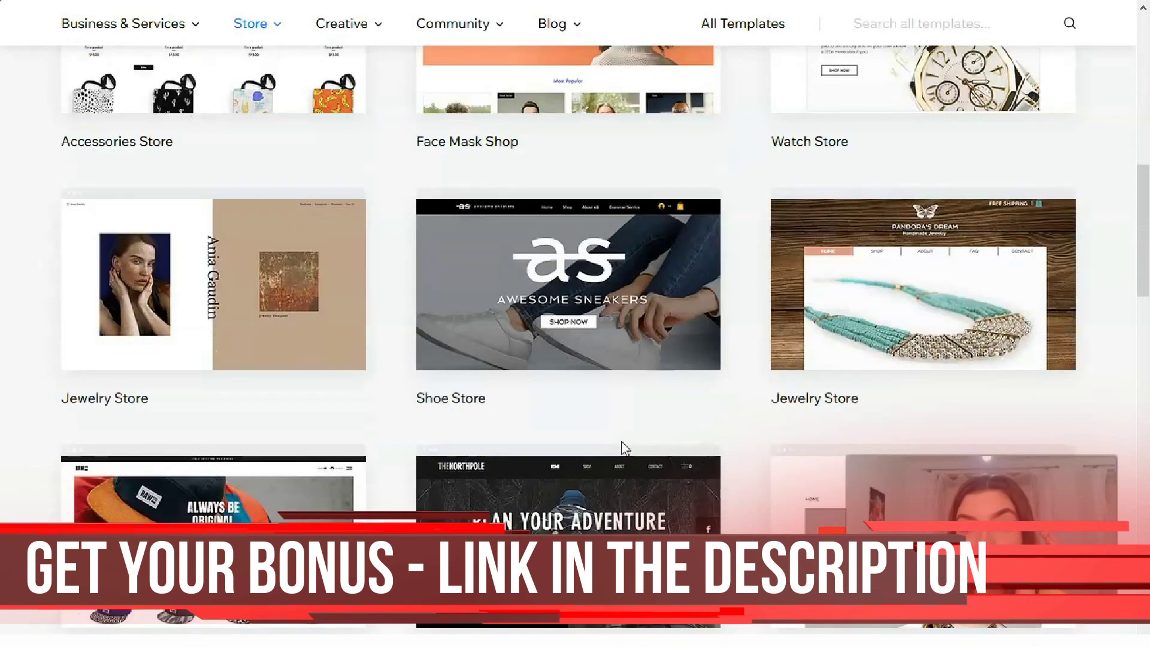
scroll(622, 443, down, 1)
scroll(622, 444, down, 2)
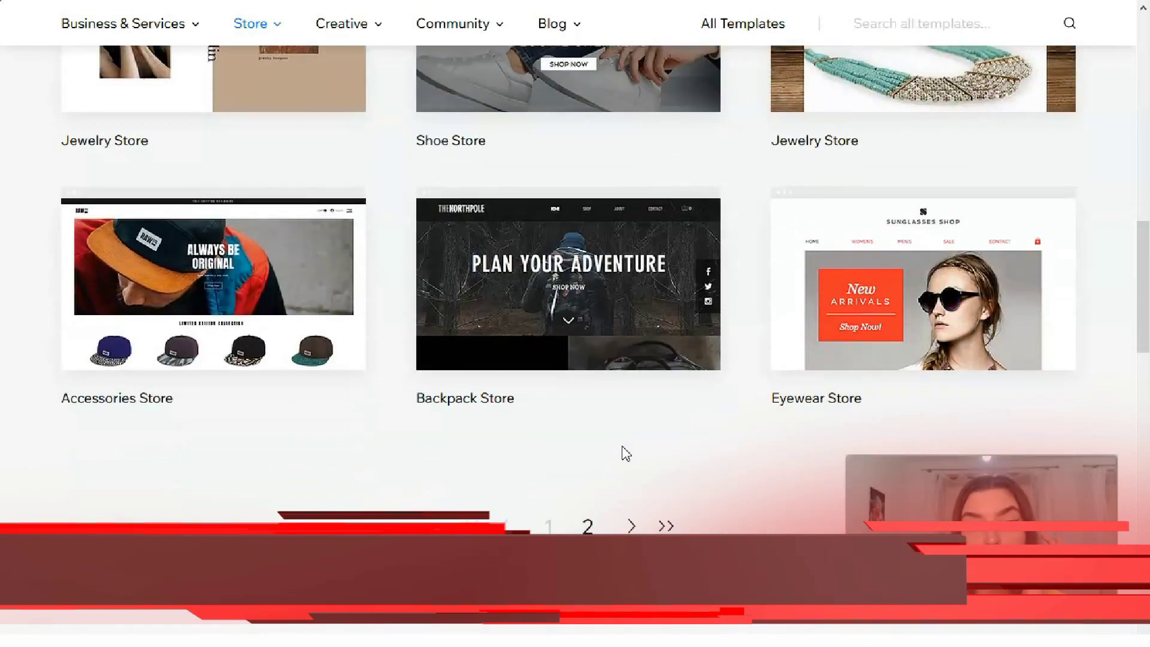
Preview the Eyewear Store template and open its full demo.
mouse_move(883, 342)
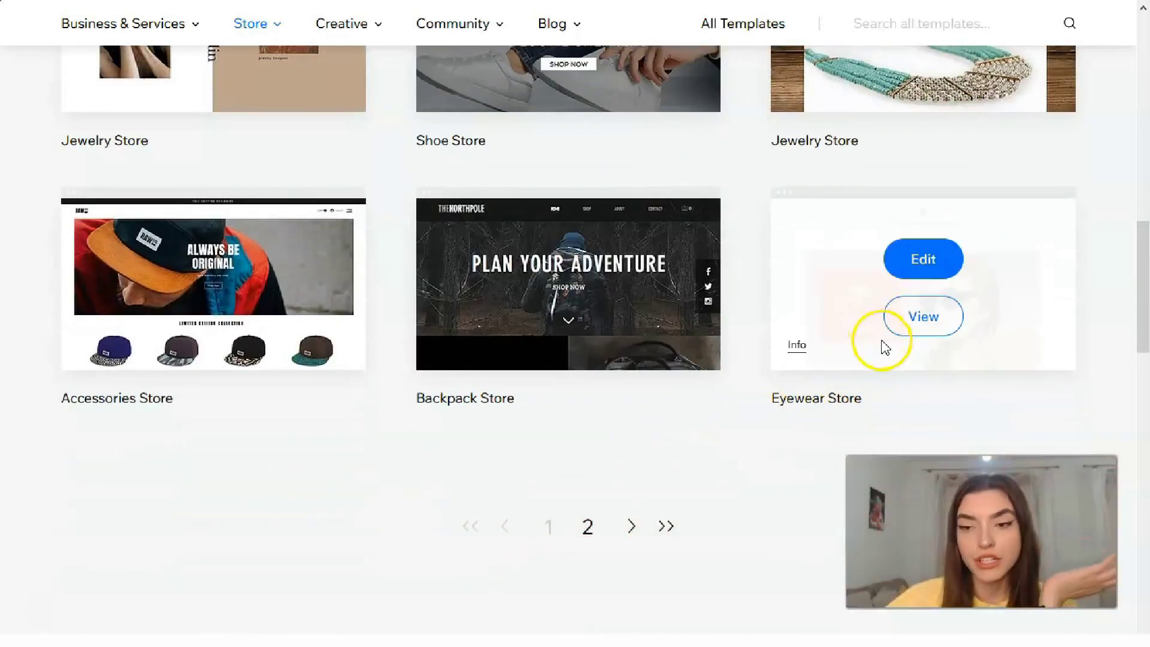
click(929, 327)
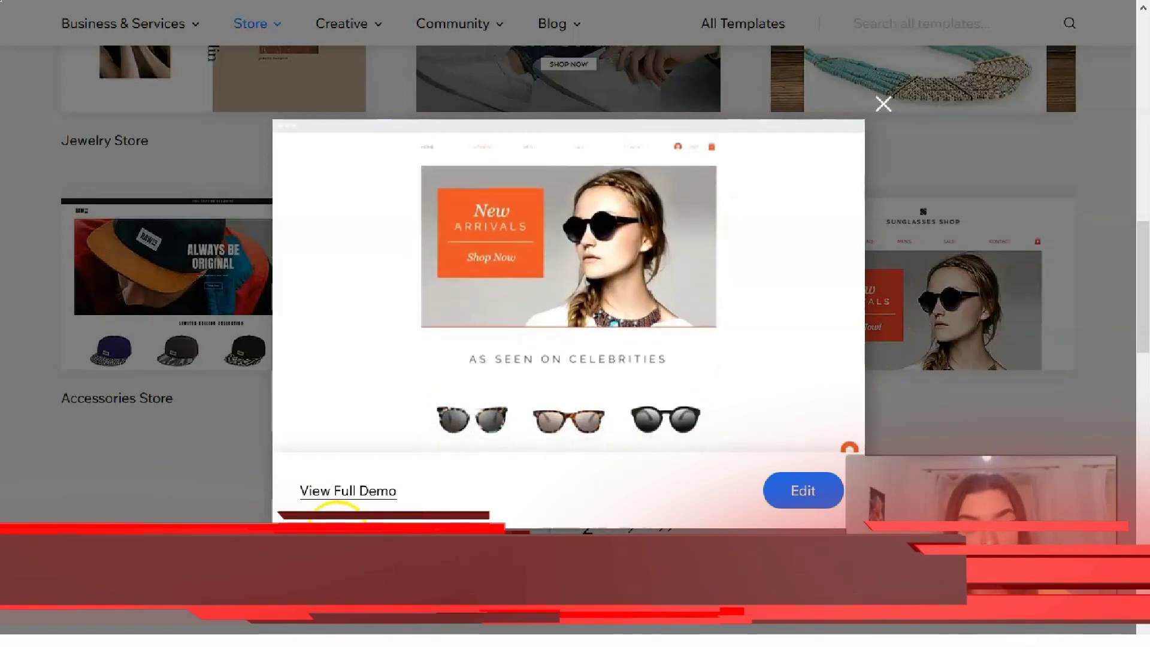
click(338, 492)
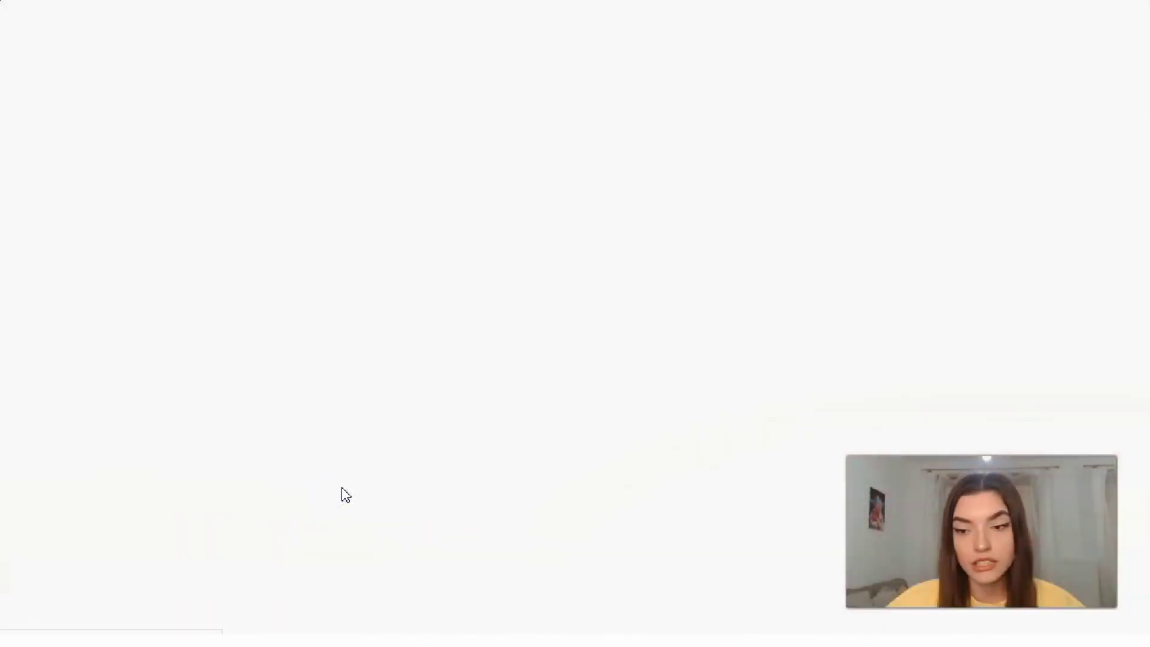
click(355, 512)
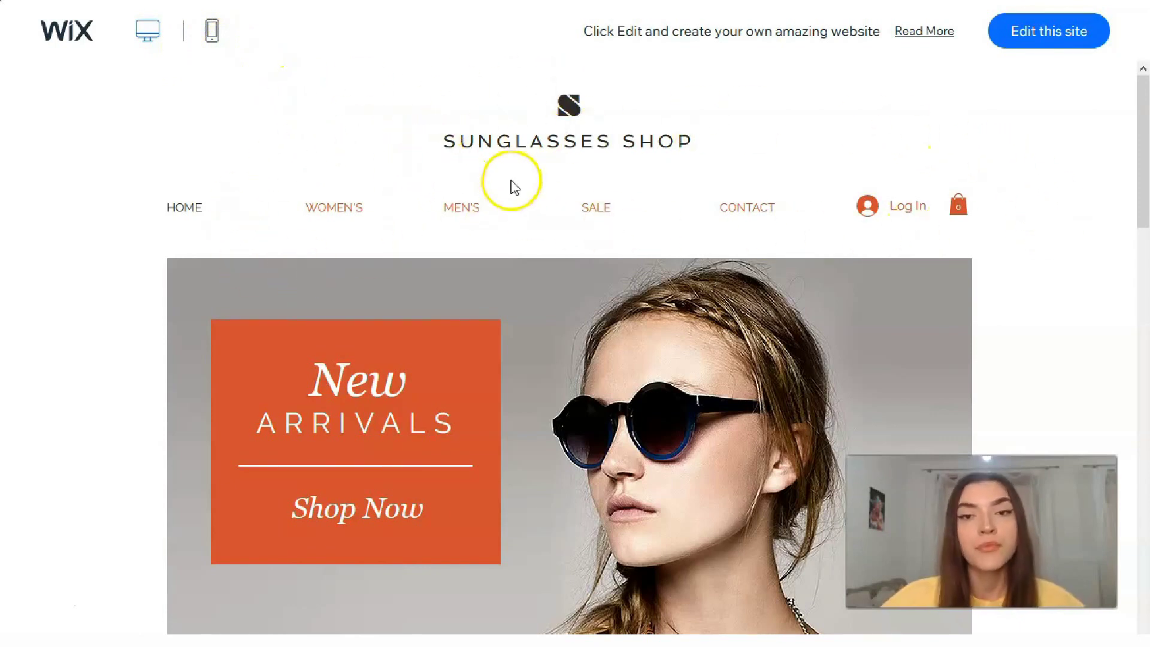
Examine the sunglasses demo's home page from header to bottom banners in desktop view, and preview it in mobile view.
scroll(557, 156, down, 3)
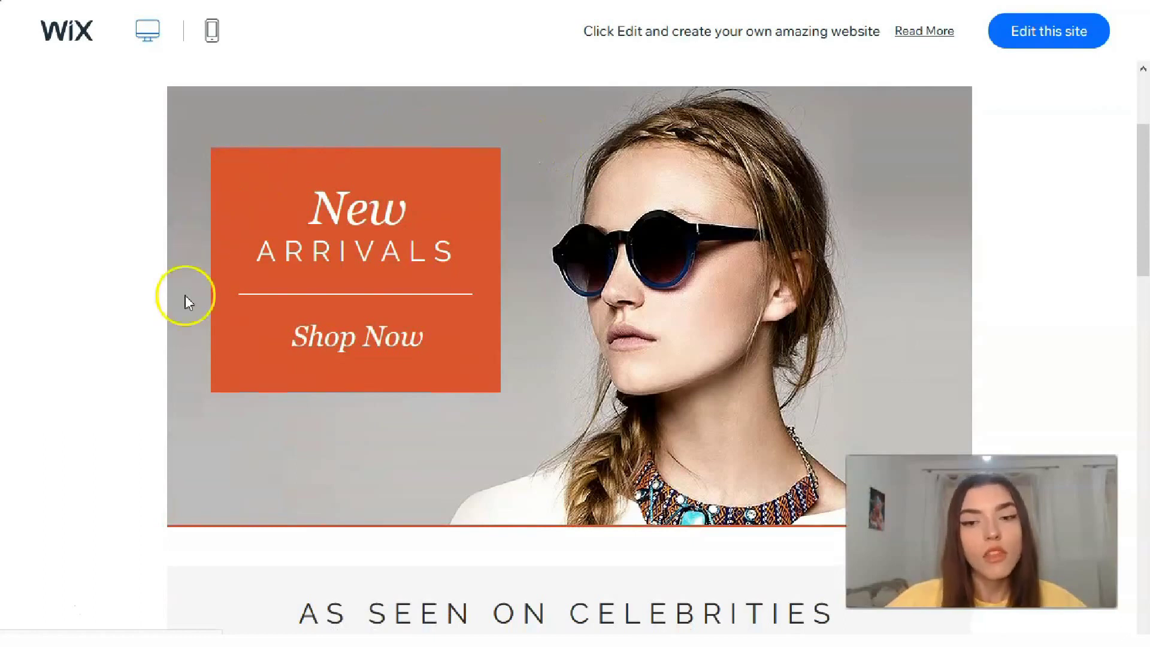
scroll(339, 290, down, 9)
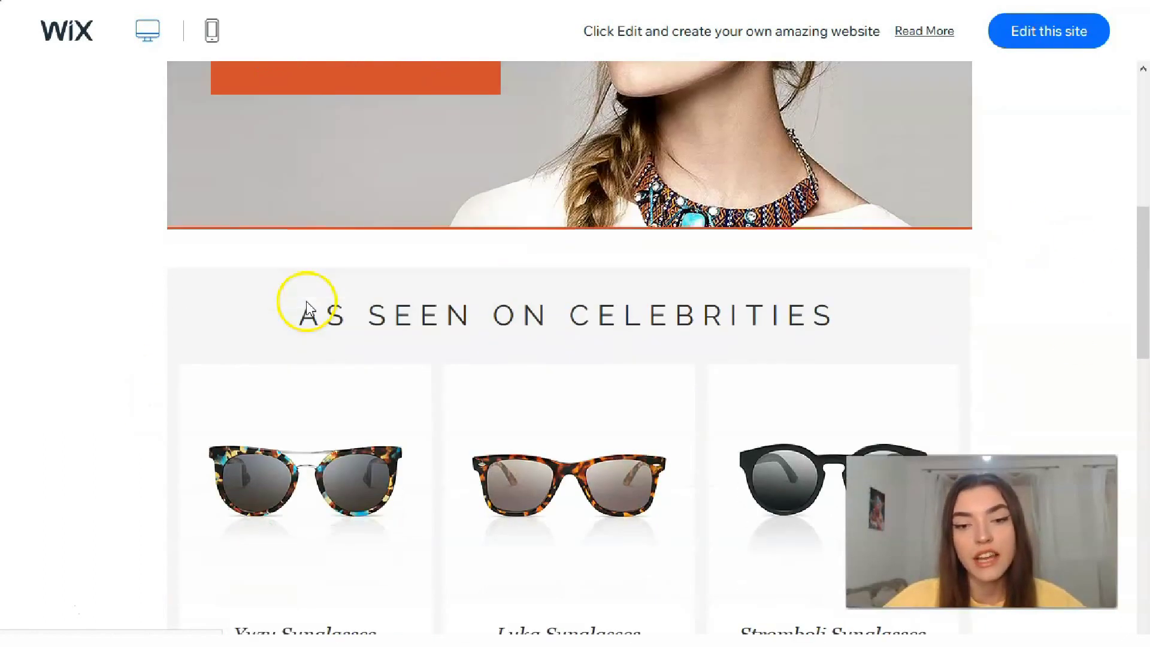
scroll(265, 306, down, 2)
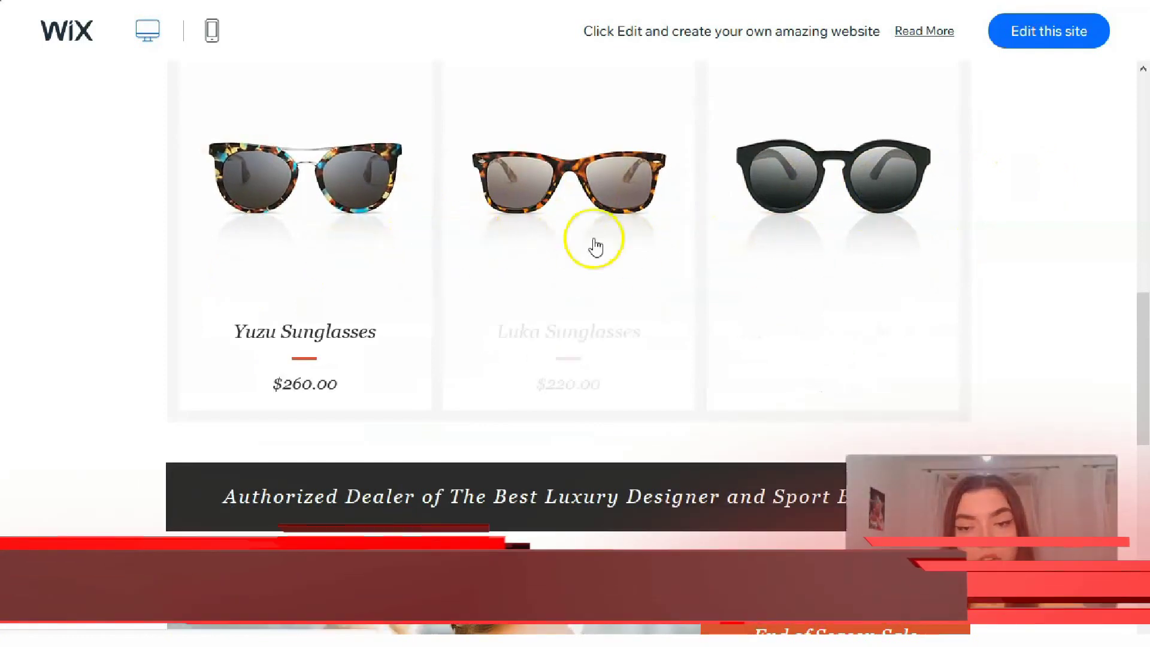
scroll(674, 263, down, 10)
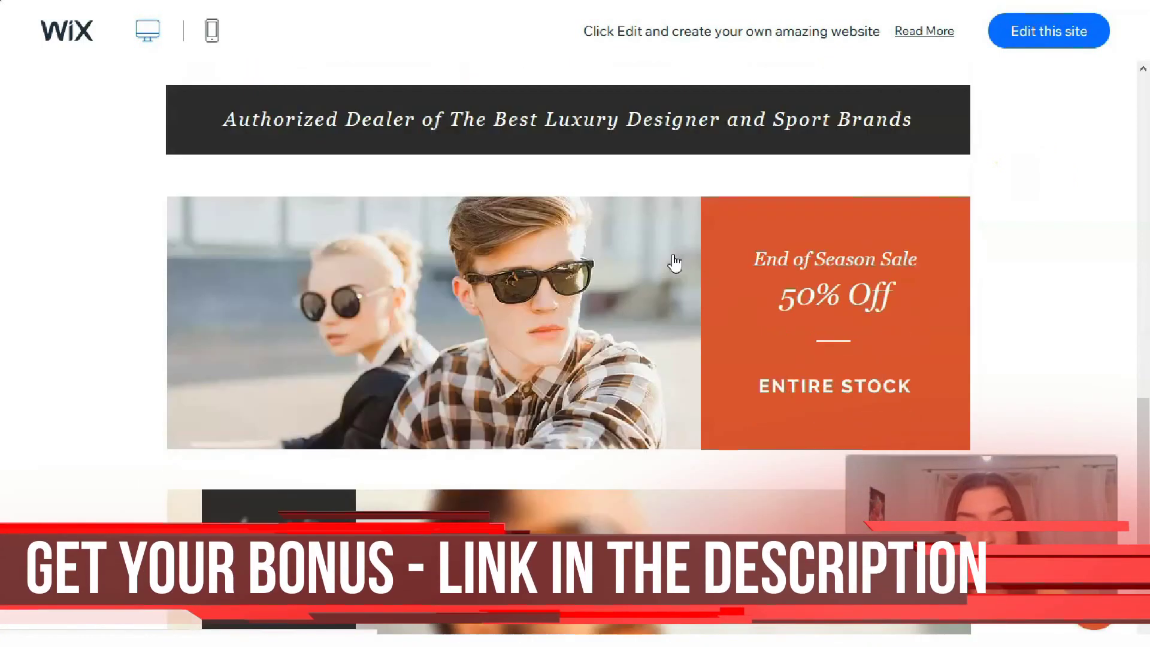
scroll(695, 246, down, 1)
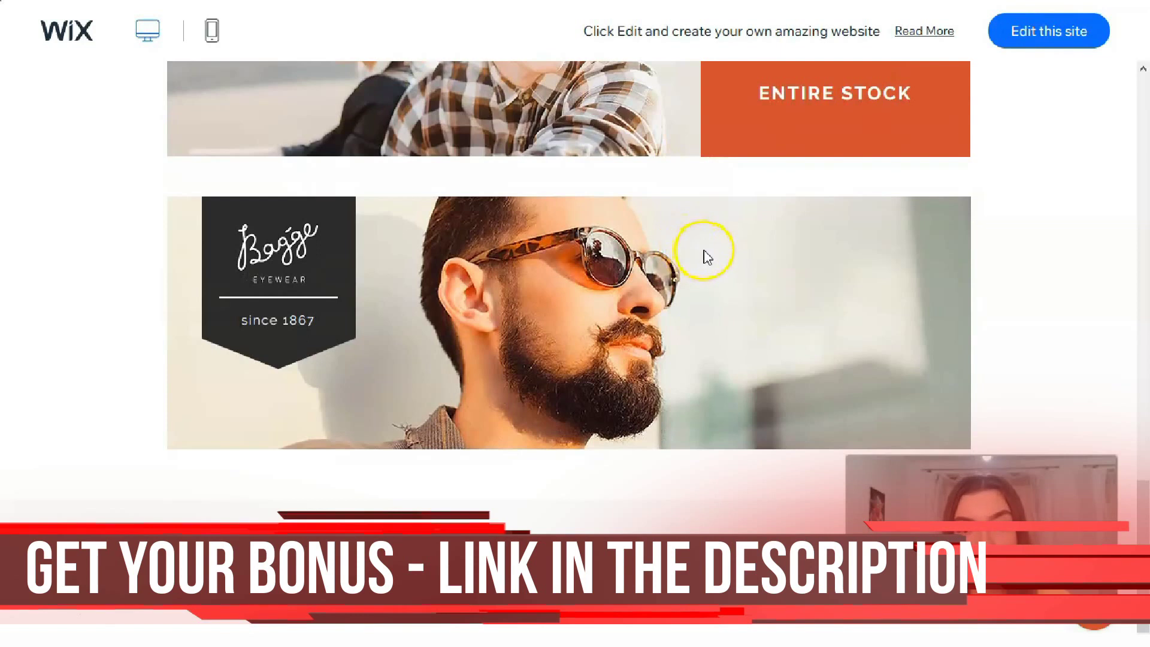
scroll(707, 256, up, 15)
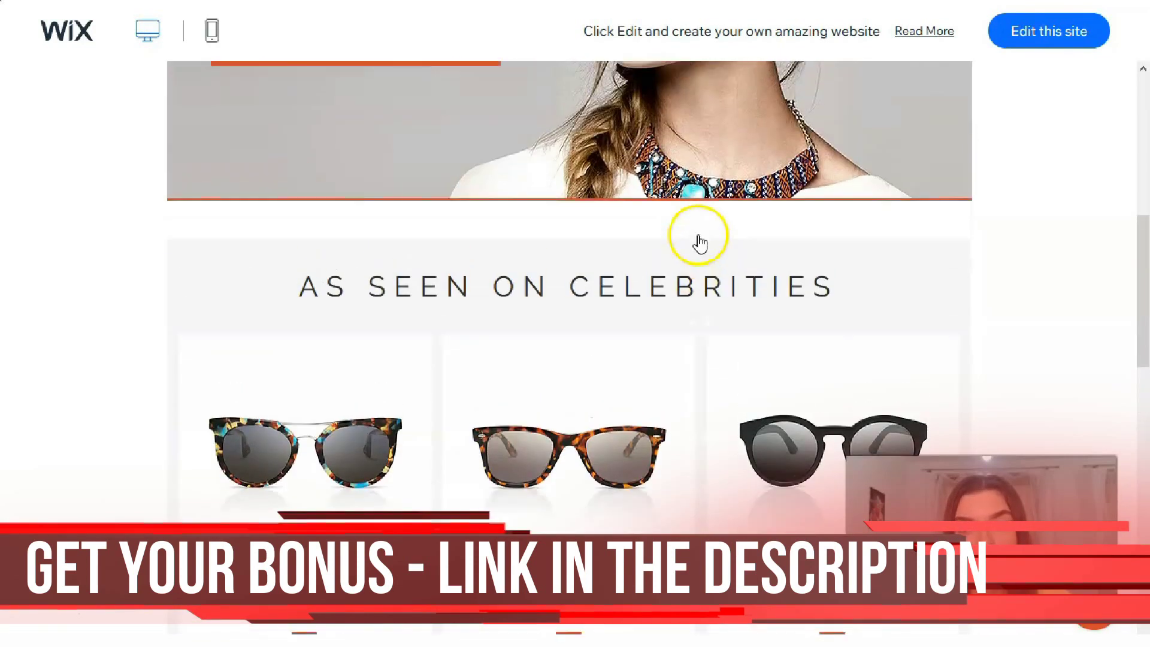
scroll(703, 242, up, 8)
scroll(707, 243, down, 1)
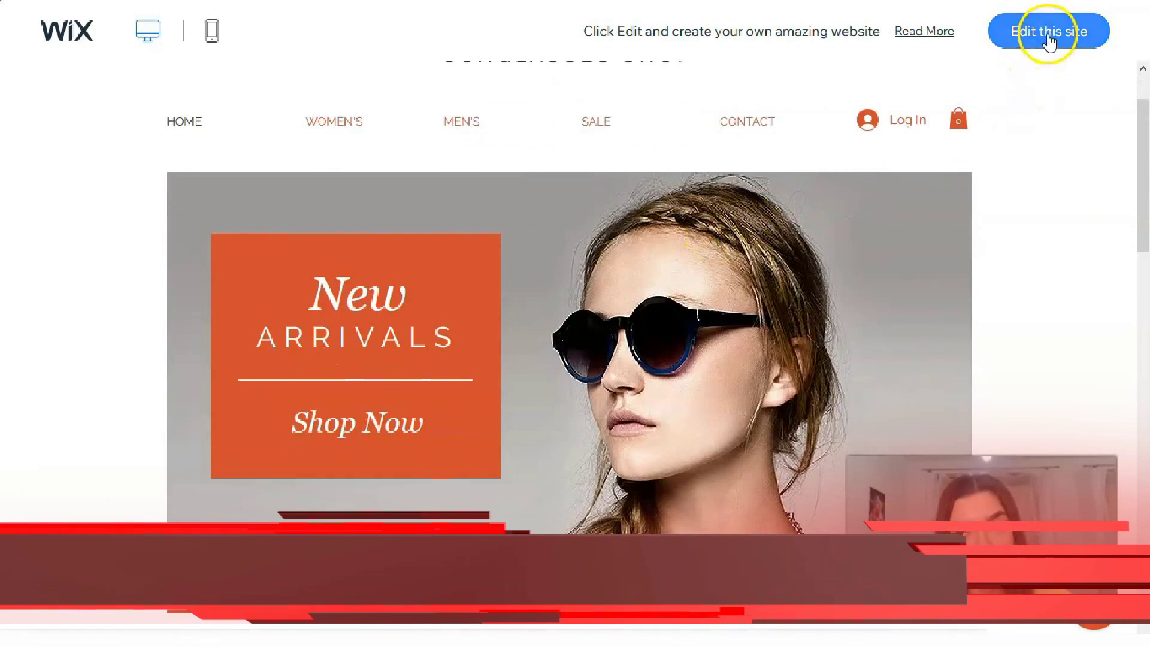
click(212, 35)
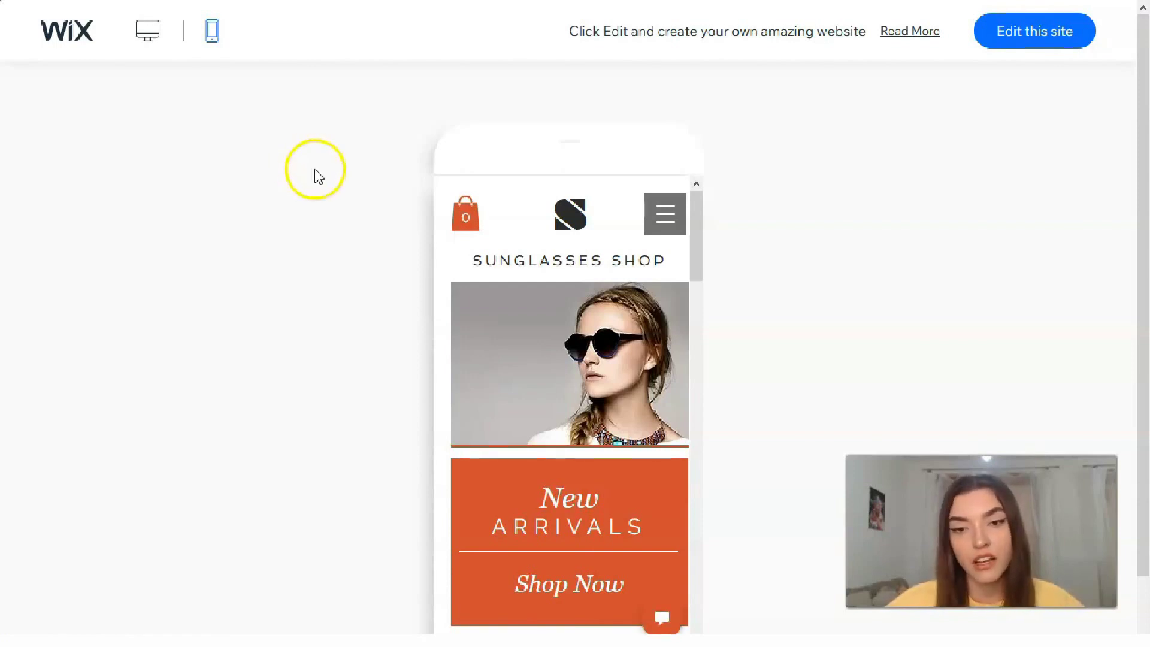
drag(699, 211, 723, 206)
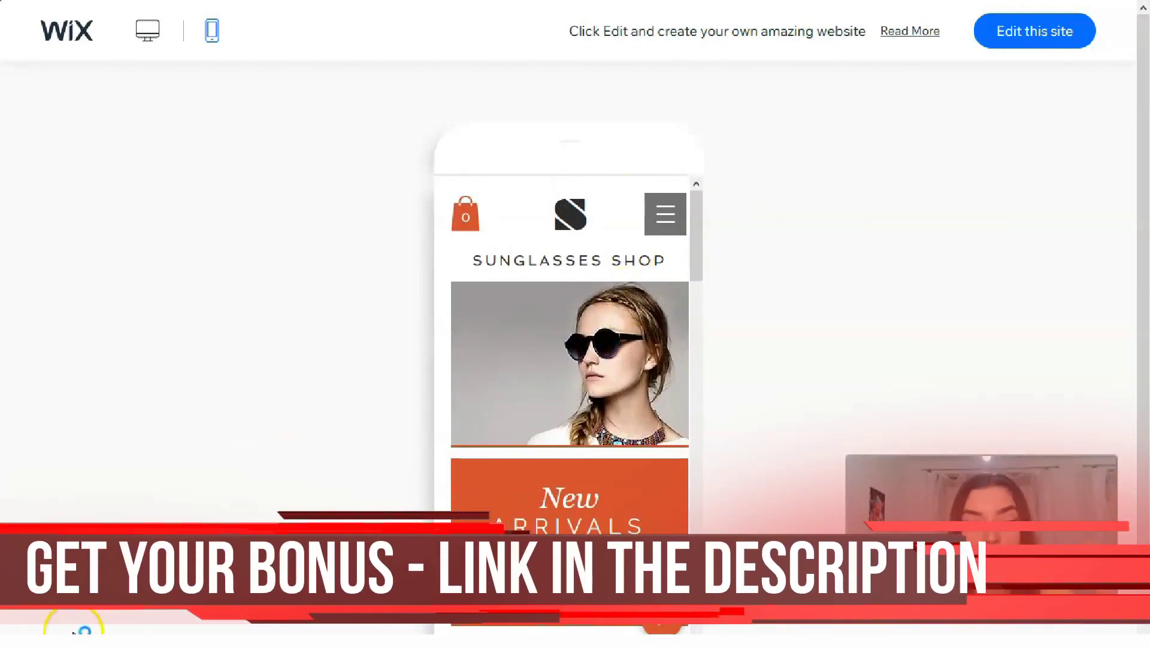
Return to the template gallery and filter the online store templates by Arts & Crafts.
click(324, 331)
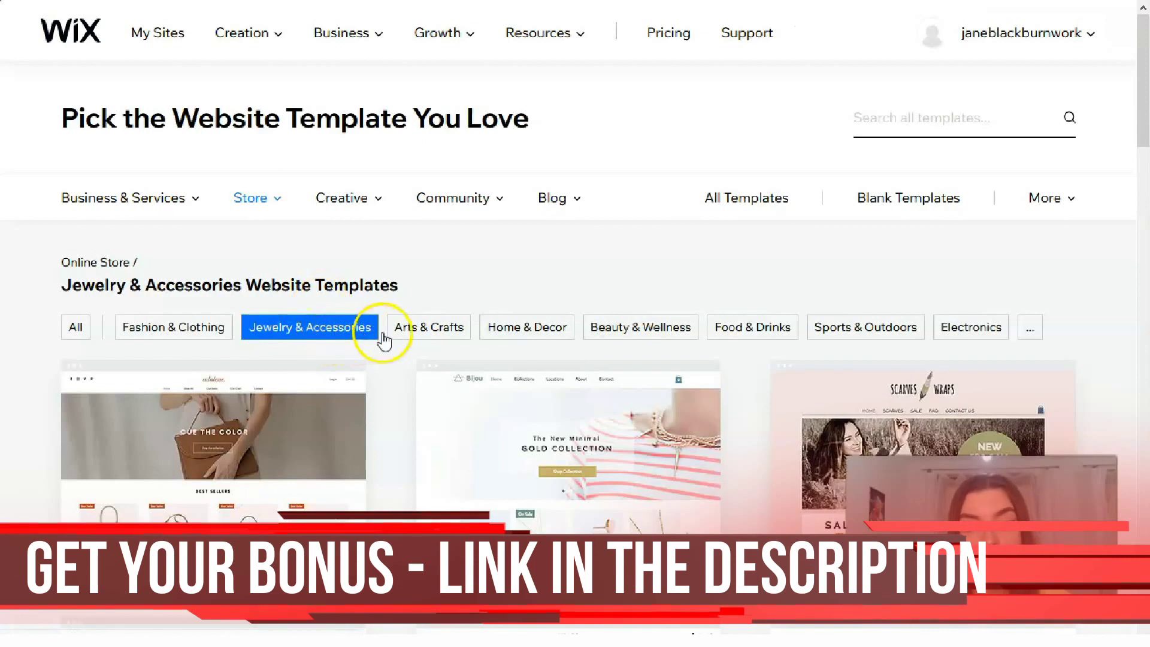
click(436, 335)
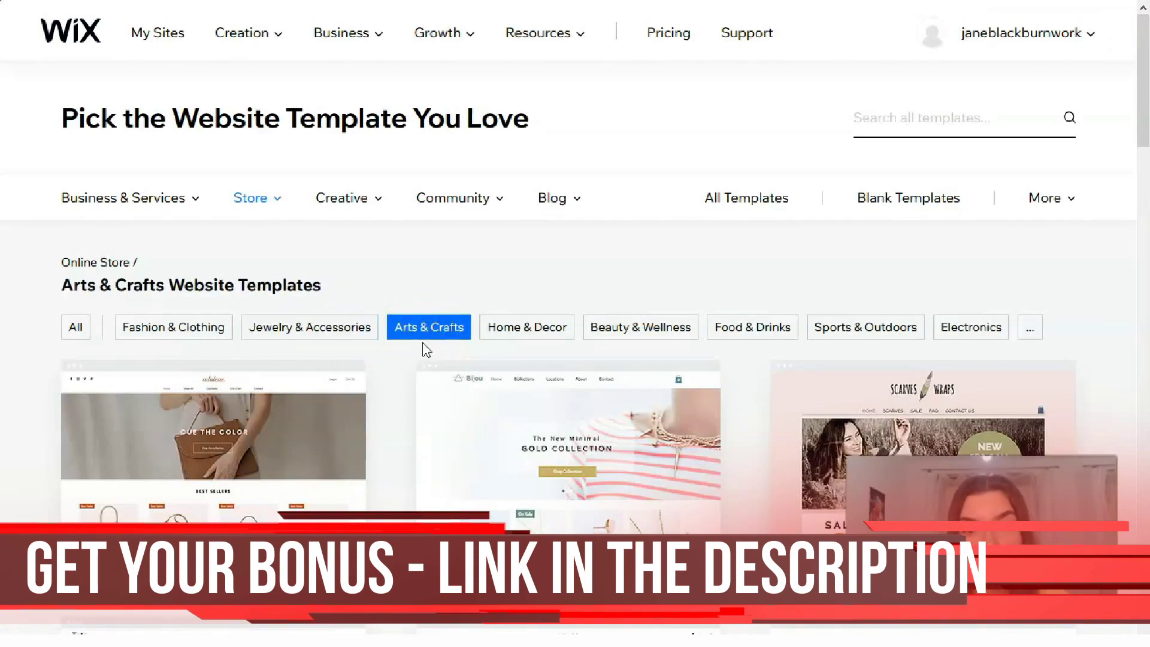
scroll(427, 375, down, 5)
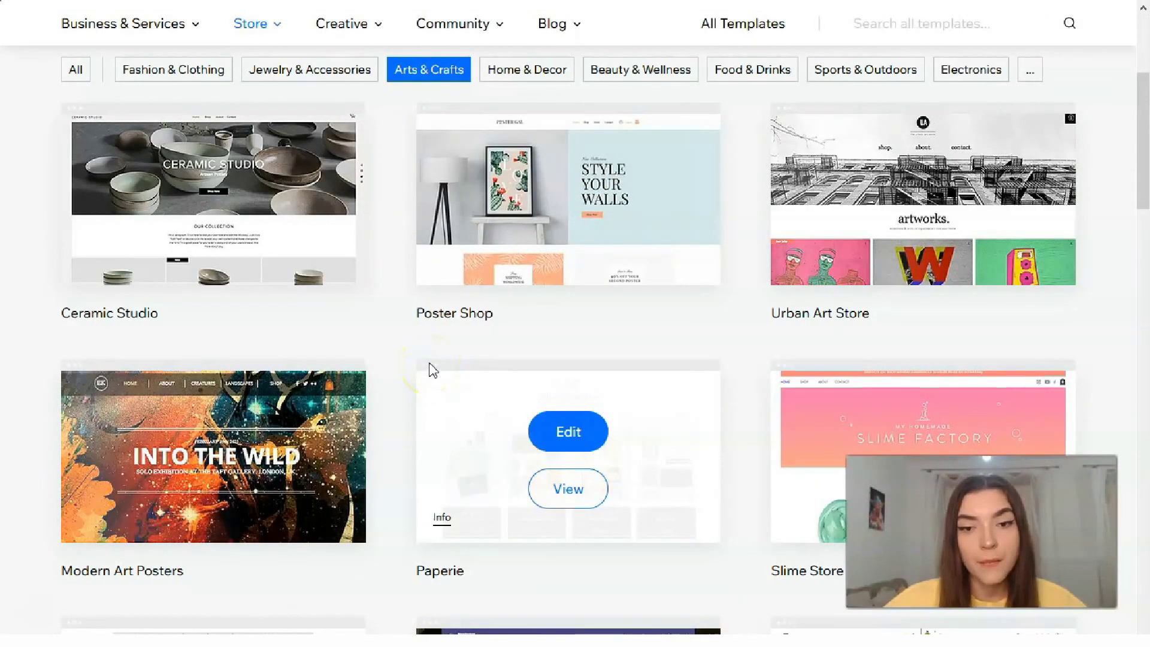
Preview the Poster Shop template and open its full demo.
mouse_move(577, 275)
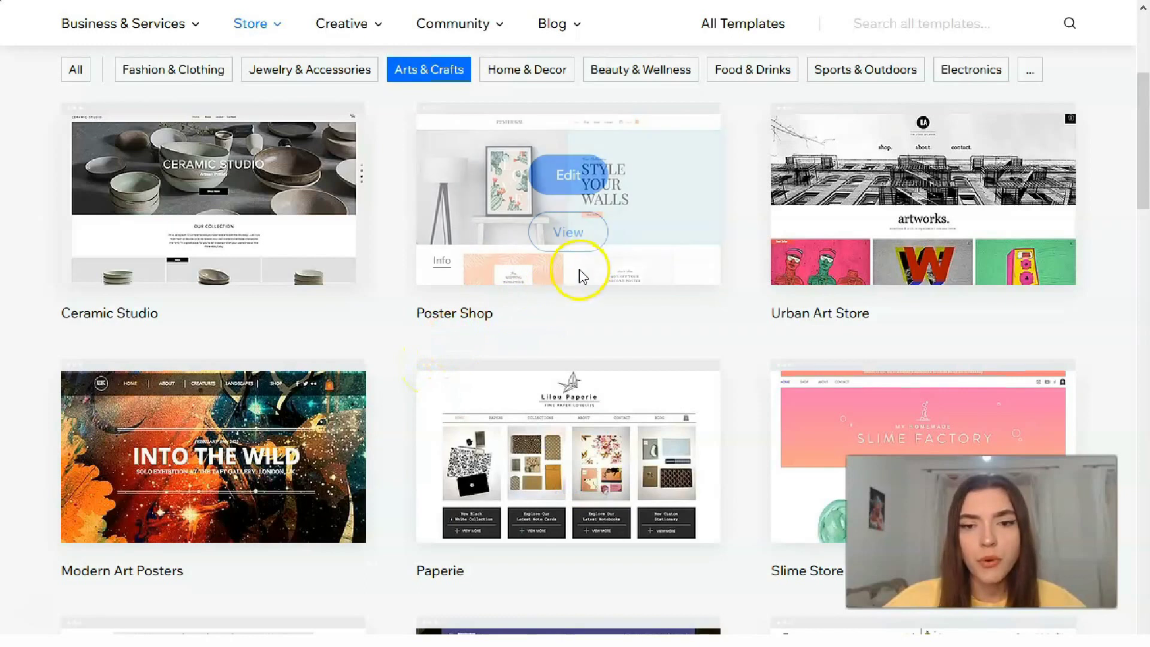
click(586, 232)
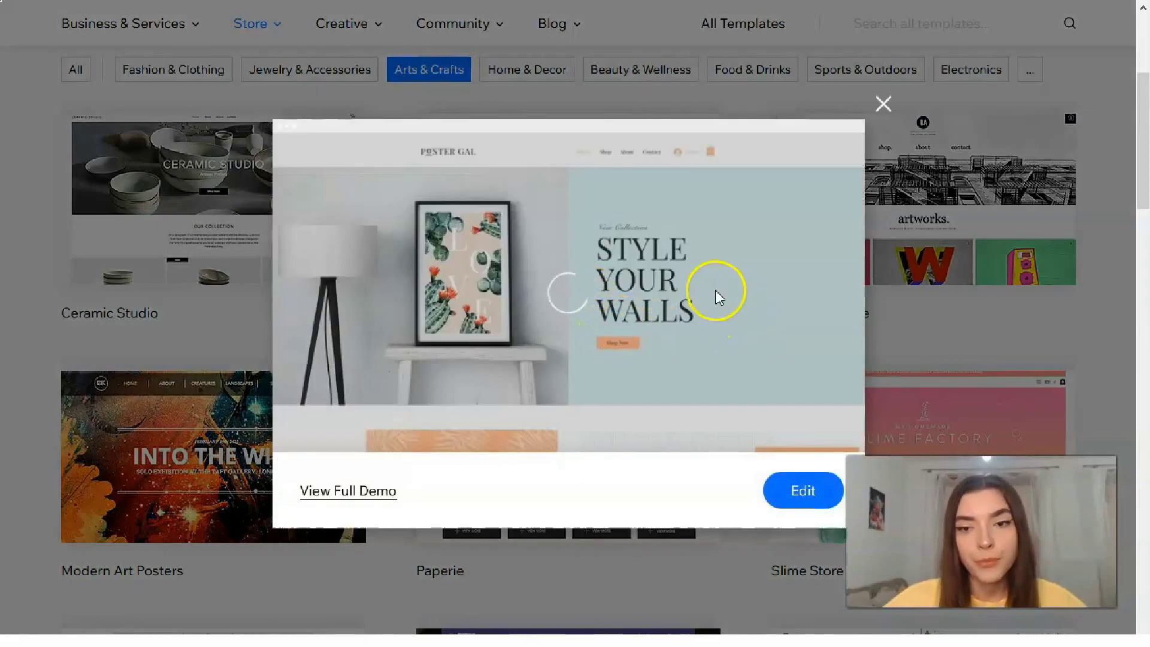
scroll(692, 330, down, 3)
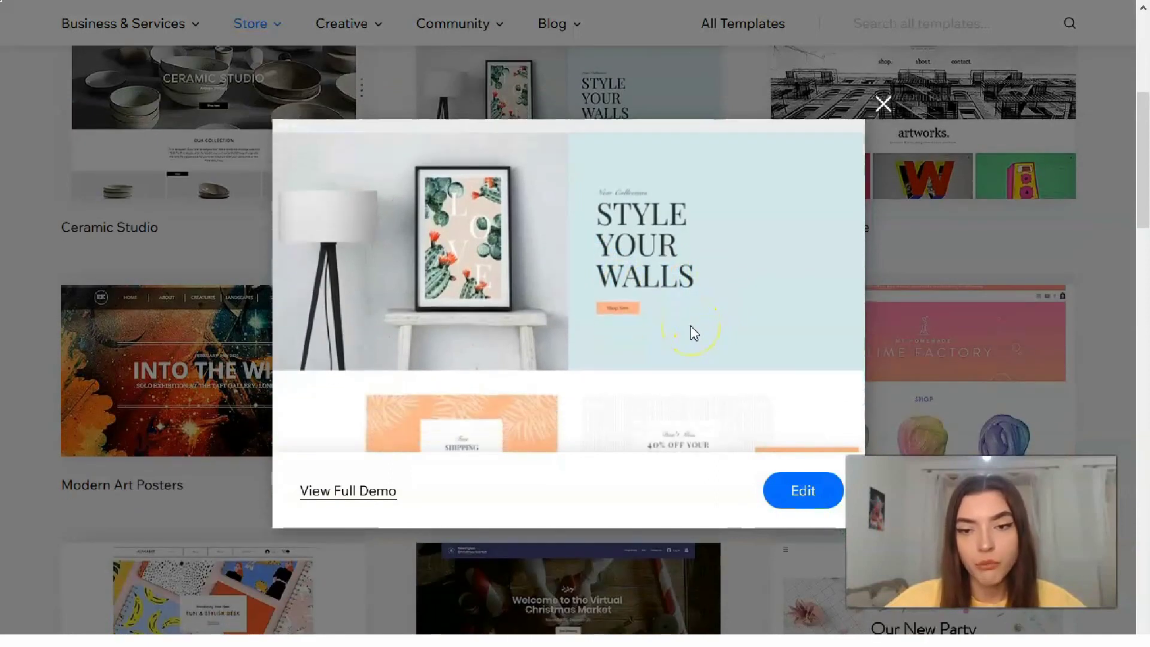
scroll(233, 617, up, 2)
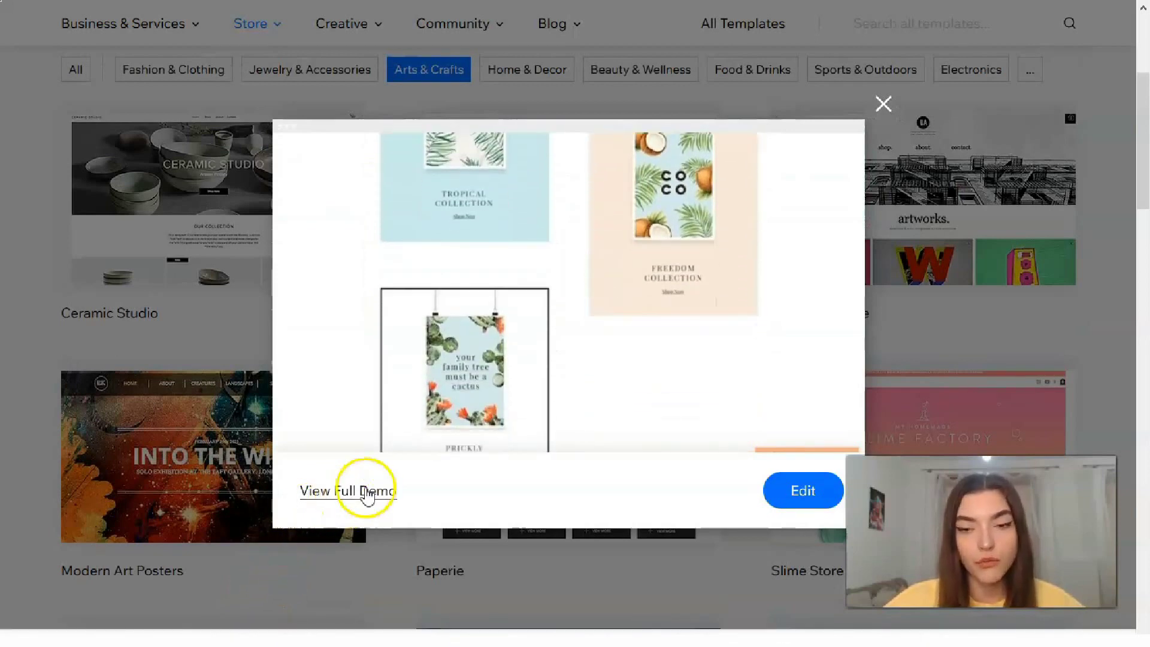
click(366, 493)
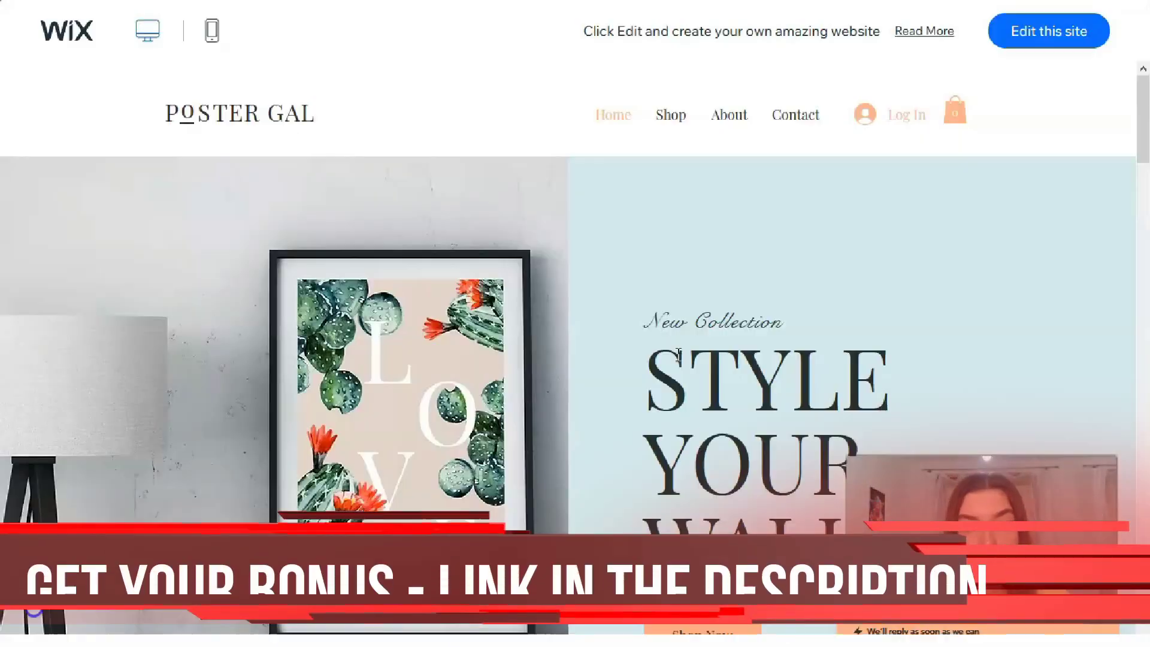
Examine the poster shop demo's home page, including the hero banner, promotional offers and Fresh Posters section.
scroll(787, 247, down, 5)
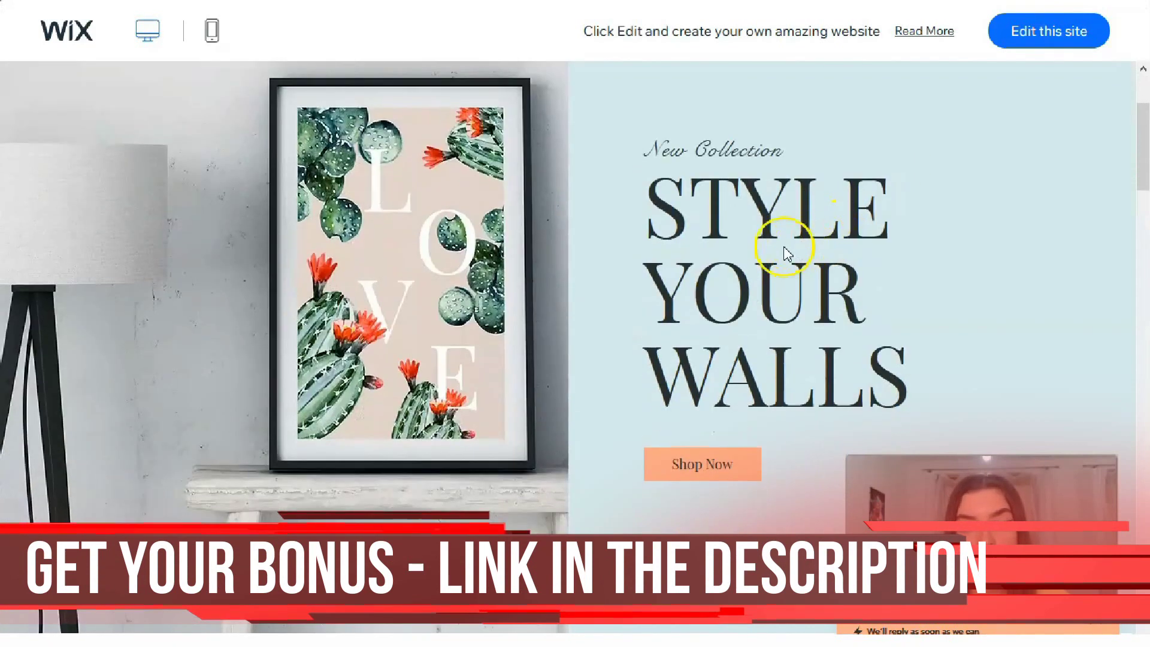
scroll(806, 352, down, 8)
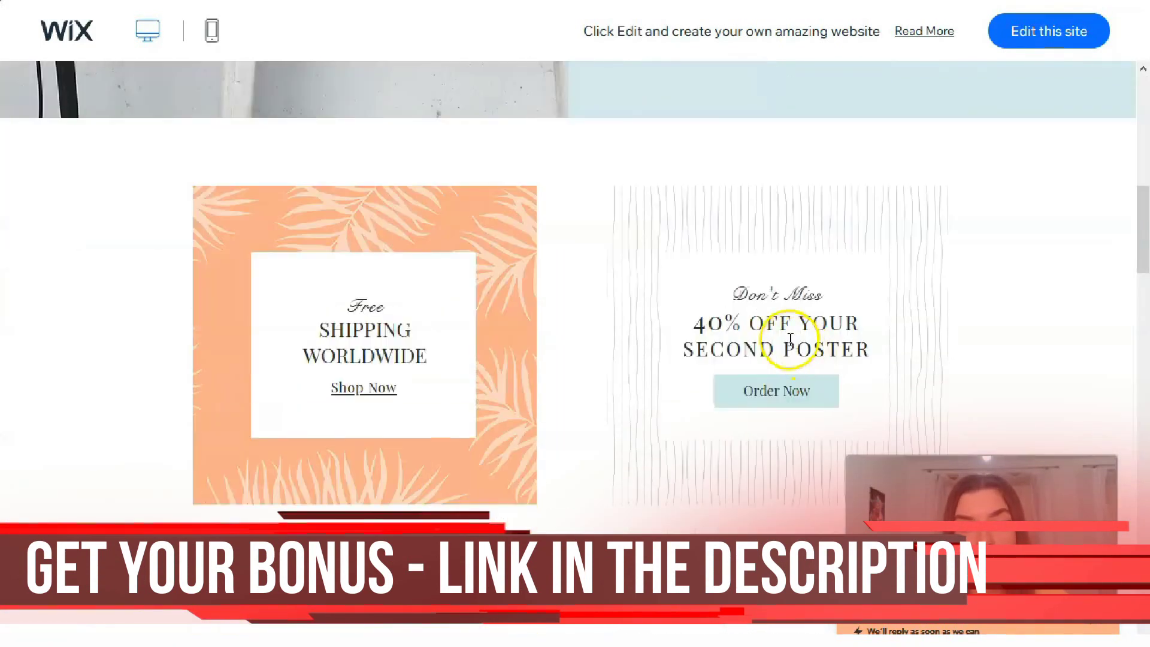
scroll(754, 340, down, 8)
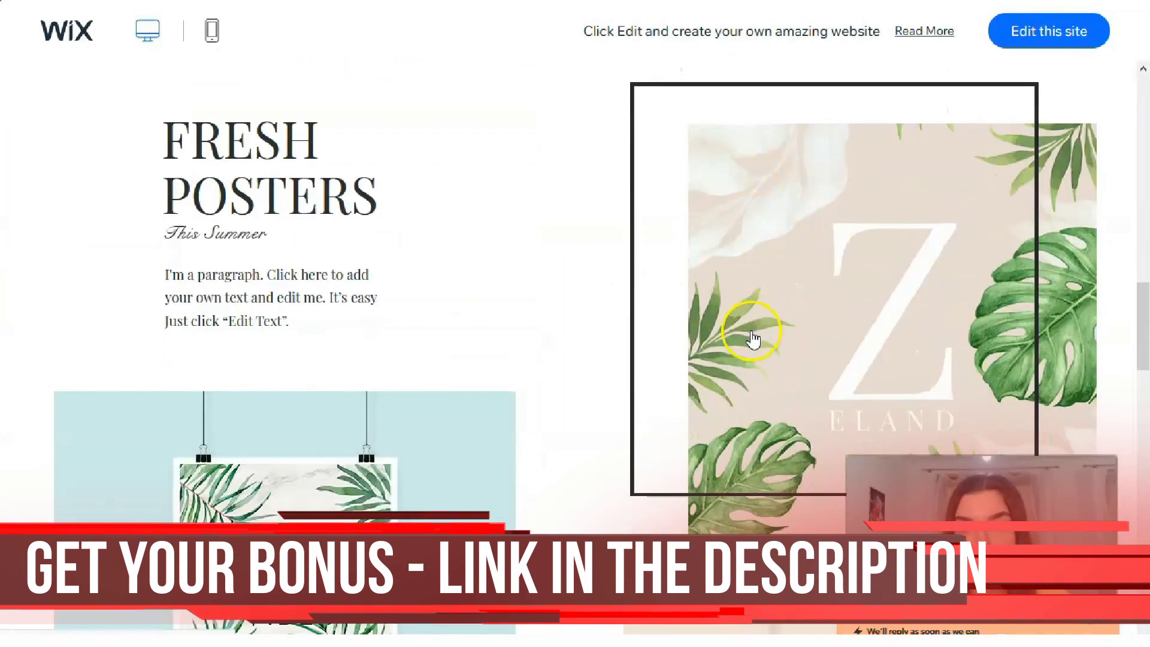
scroll(701, 338, up, 5)
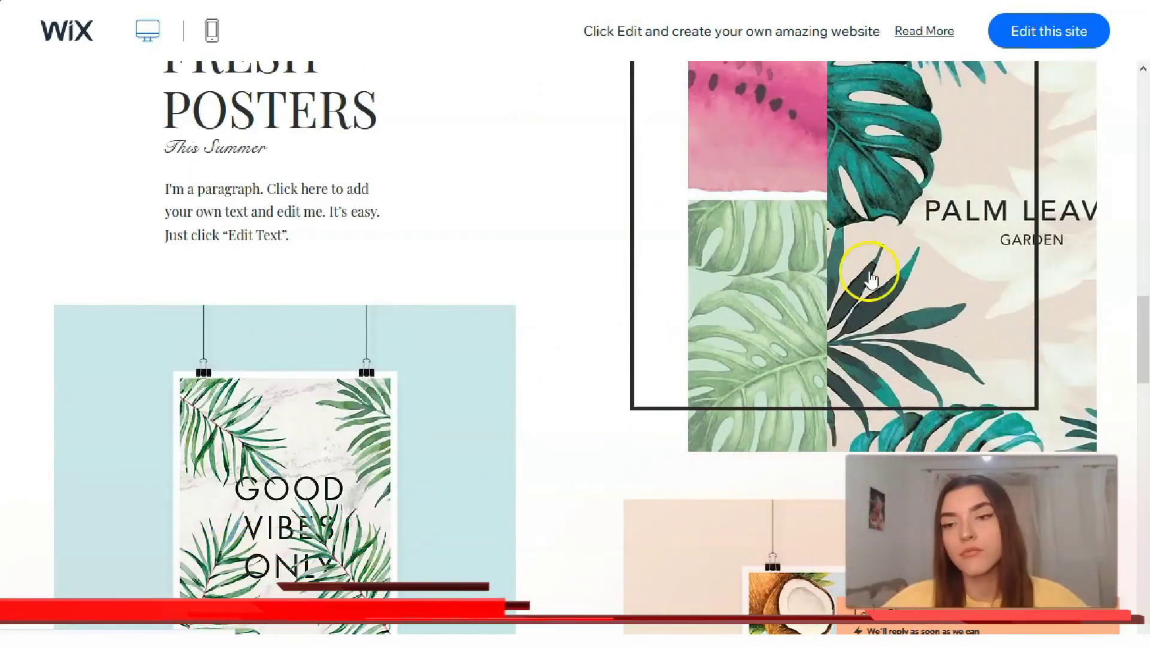
scroll(885, 282, down, 10)
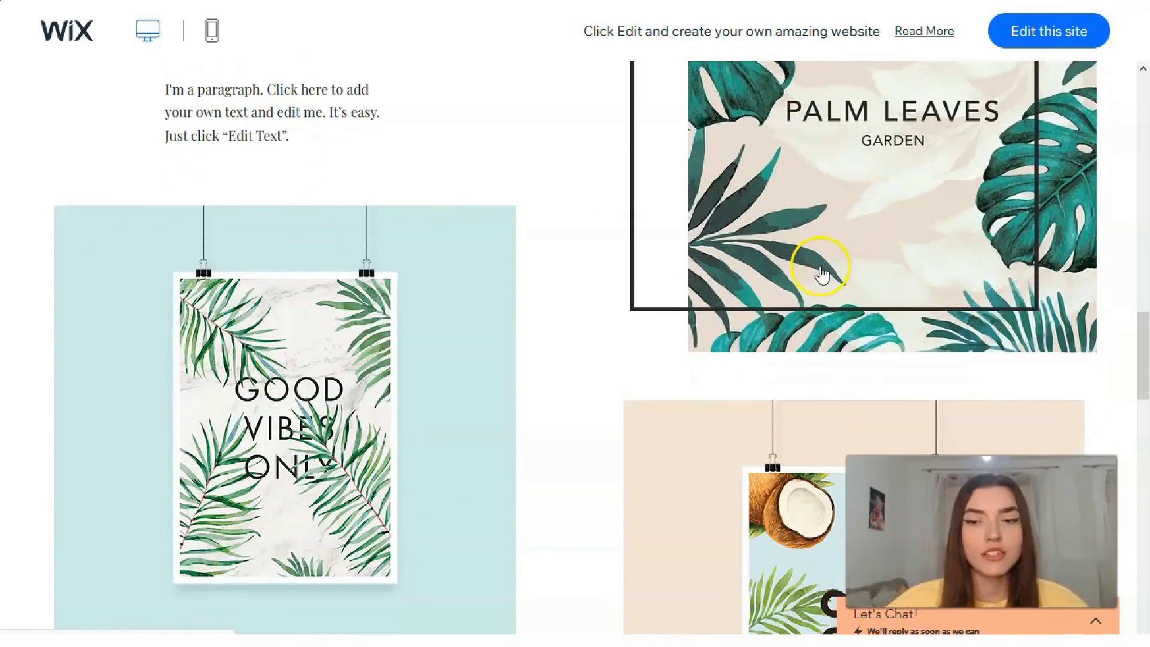
Examine the rest of the poster shop demo's home page down to the #POSTER_GAL gallery and subscription form.
scroll(771, 280, down, 10)
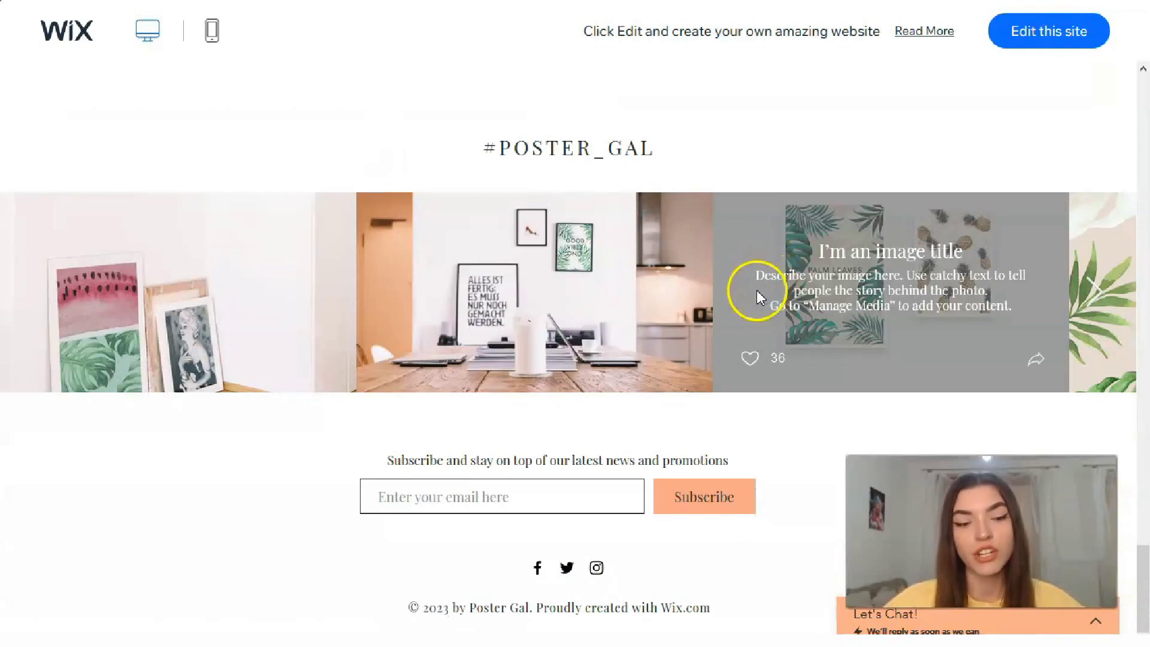
scroll(750, 291, up, 2)
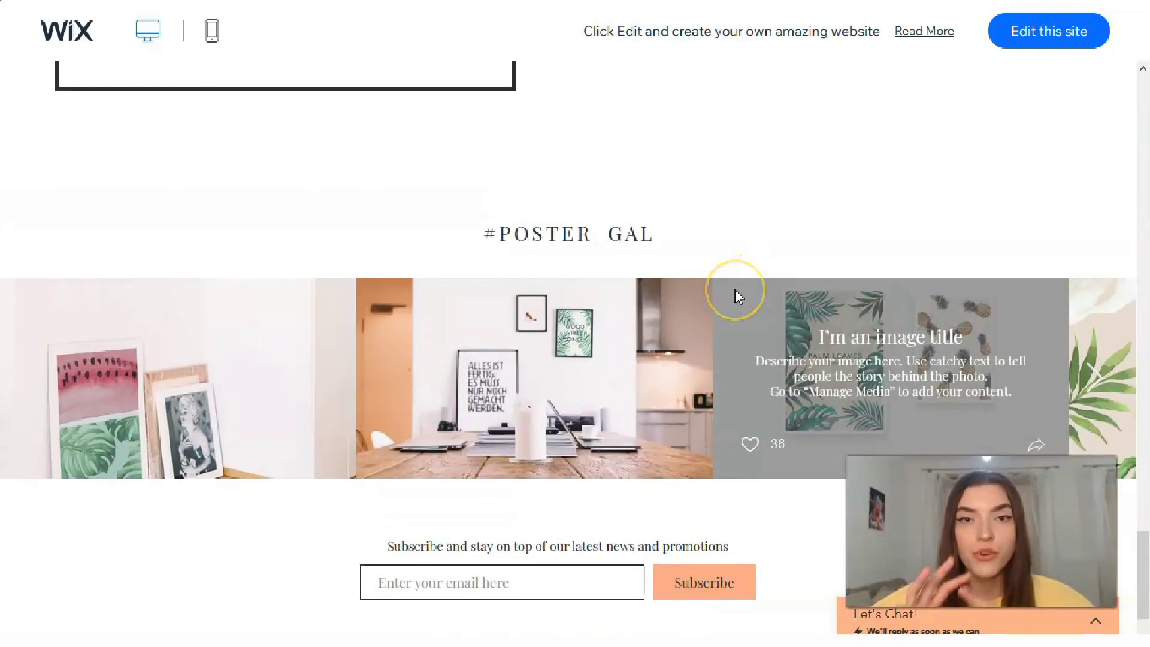
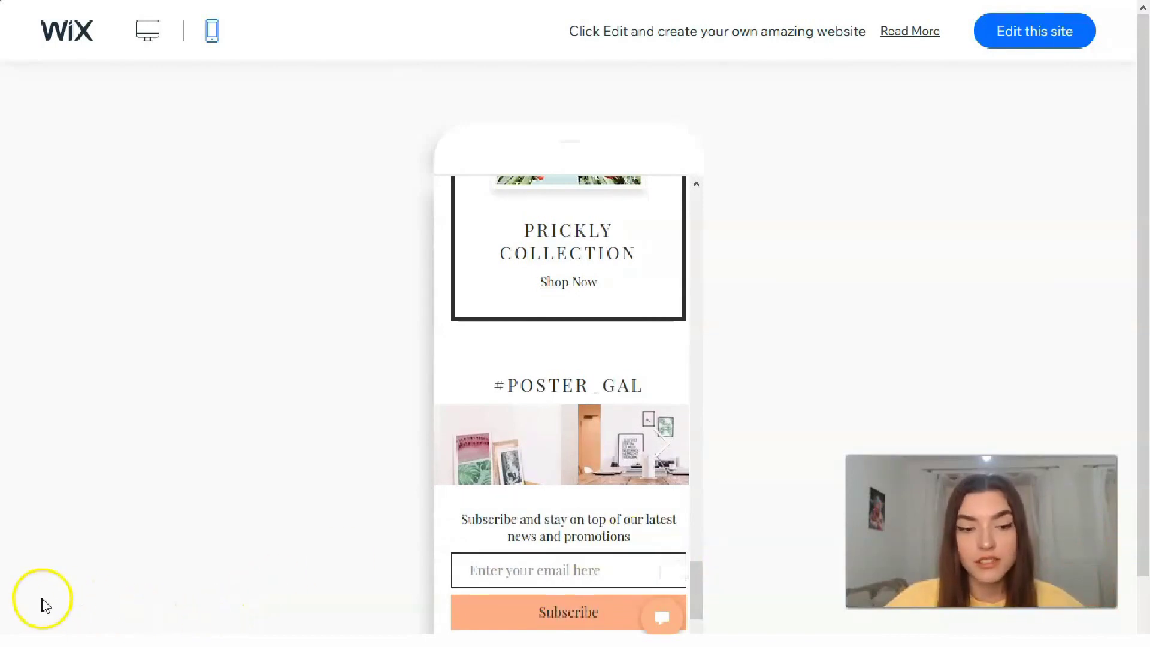
Return to the template gallery and filter the online store templates by Food & Drinks.
key(alt+Left)
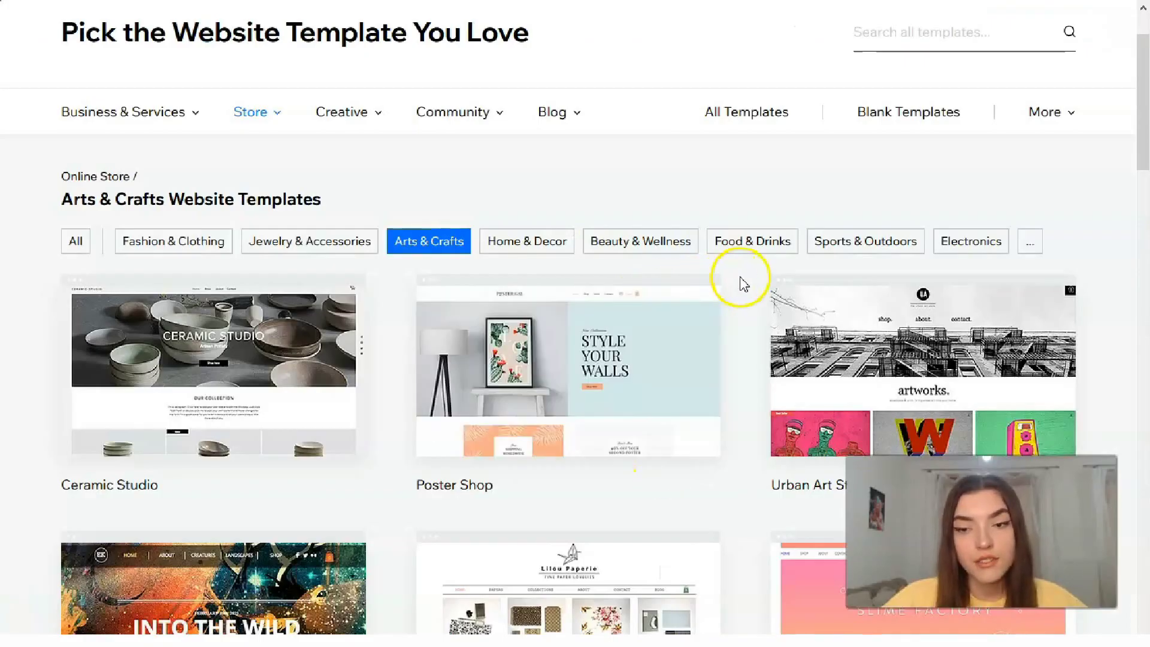
click(730, 250)
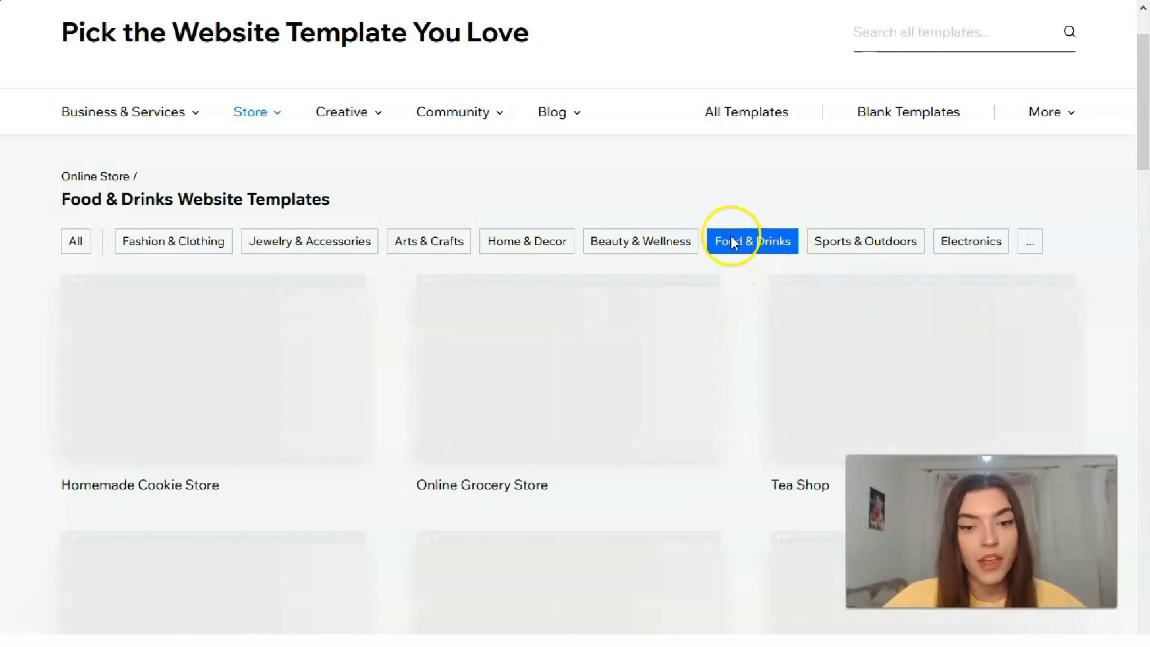
scroll(632, 202, down, 2)
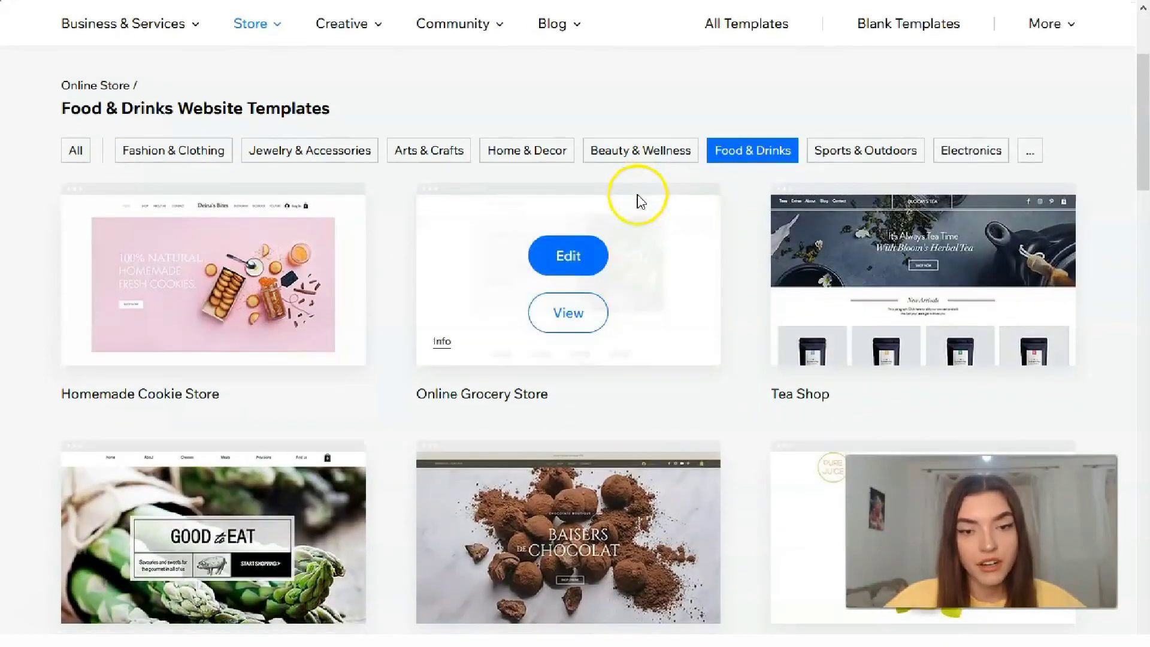
scroll(639, 200, down, 3)
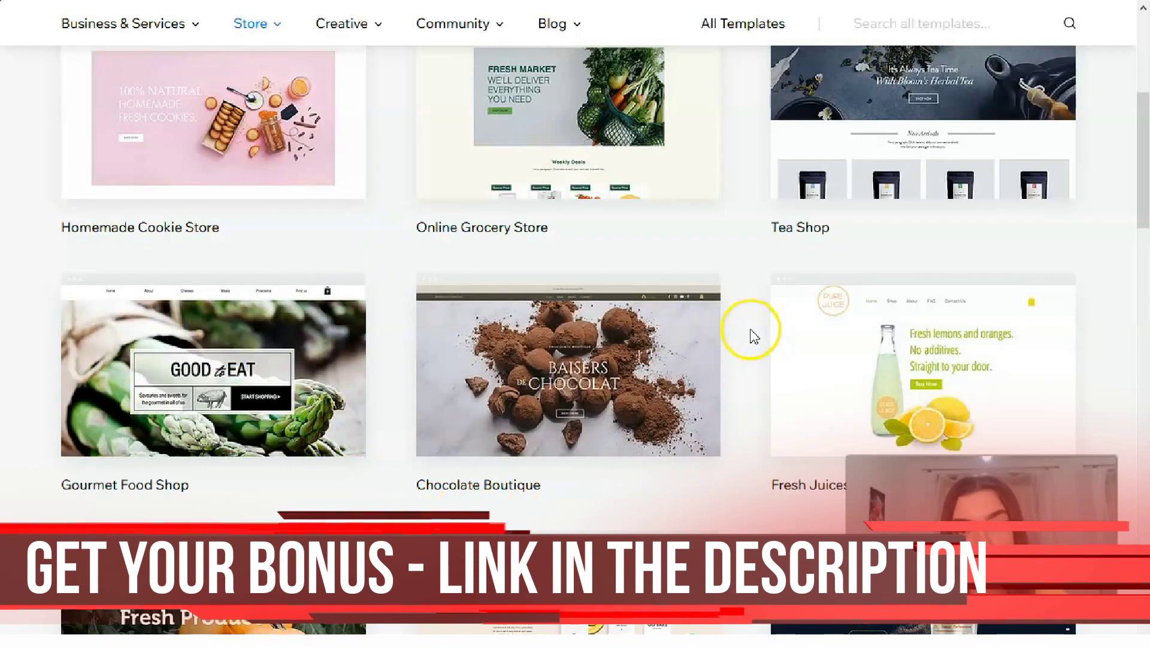
Preview the Homemade Cookie Store template from hero banner to footer and close the preview.
click(212, 148)
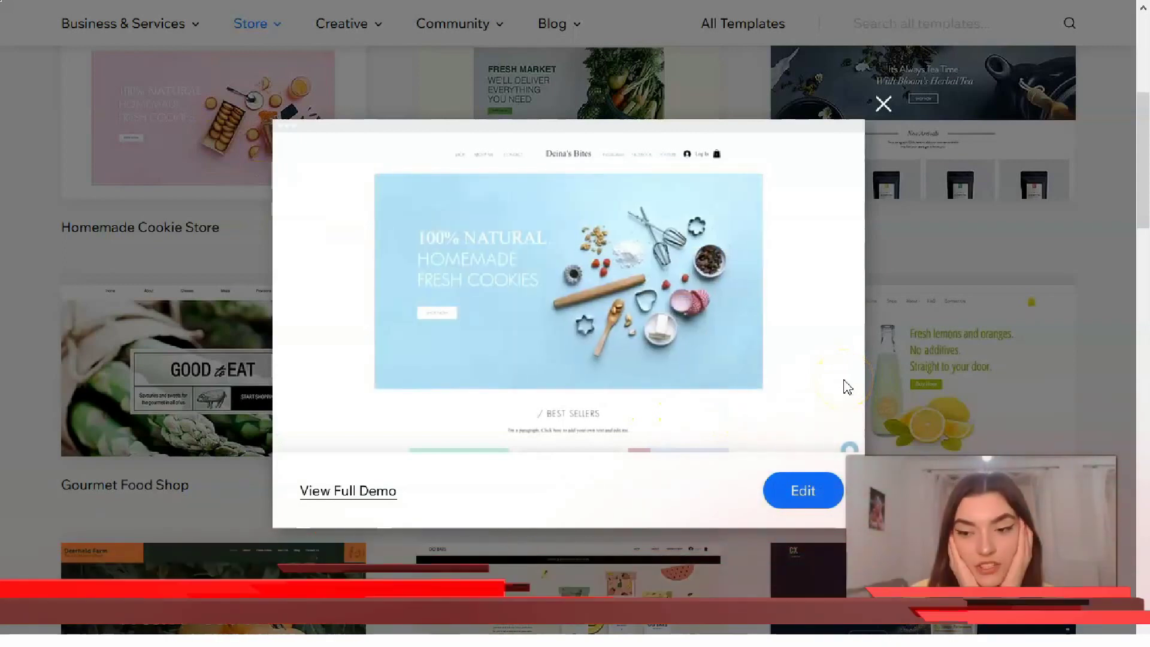
scroll(848, 386, down, 2)
scroll(848, 387, down, 4)
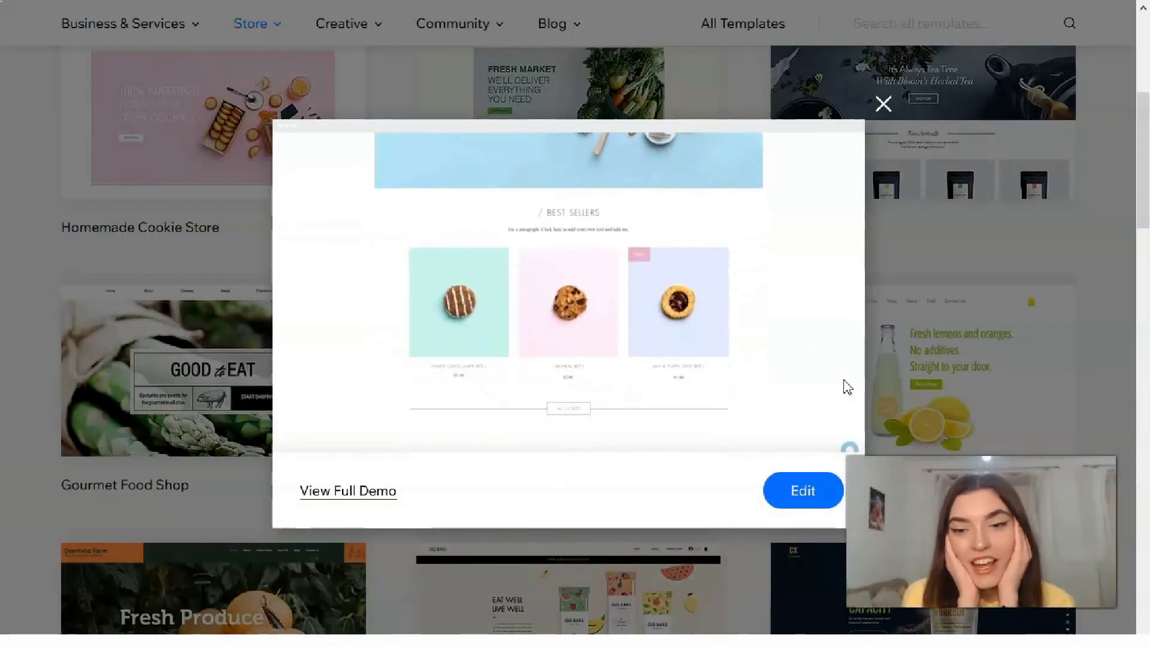
scroll(848, 387, down, 3)
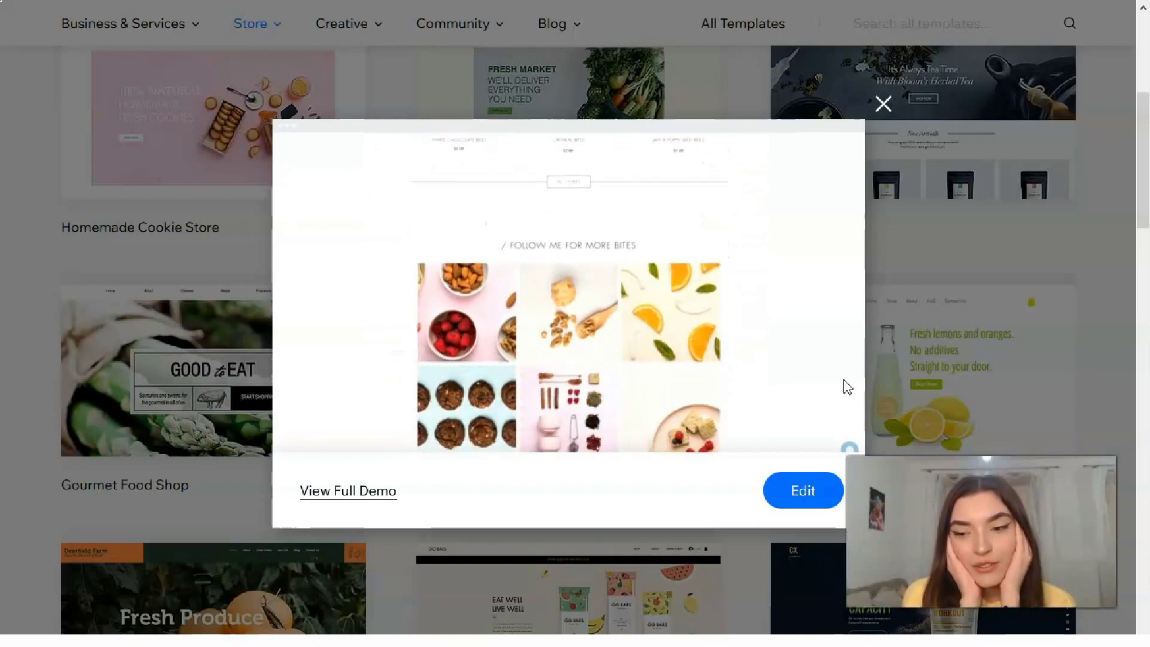
scroll(847, 386, down, 3)
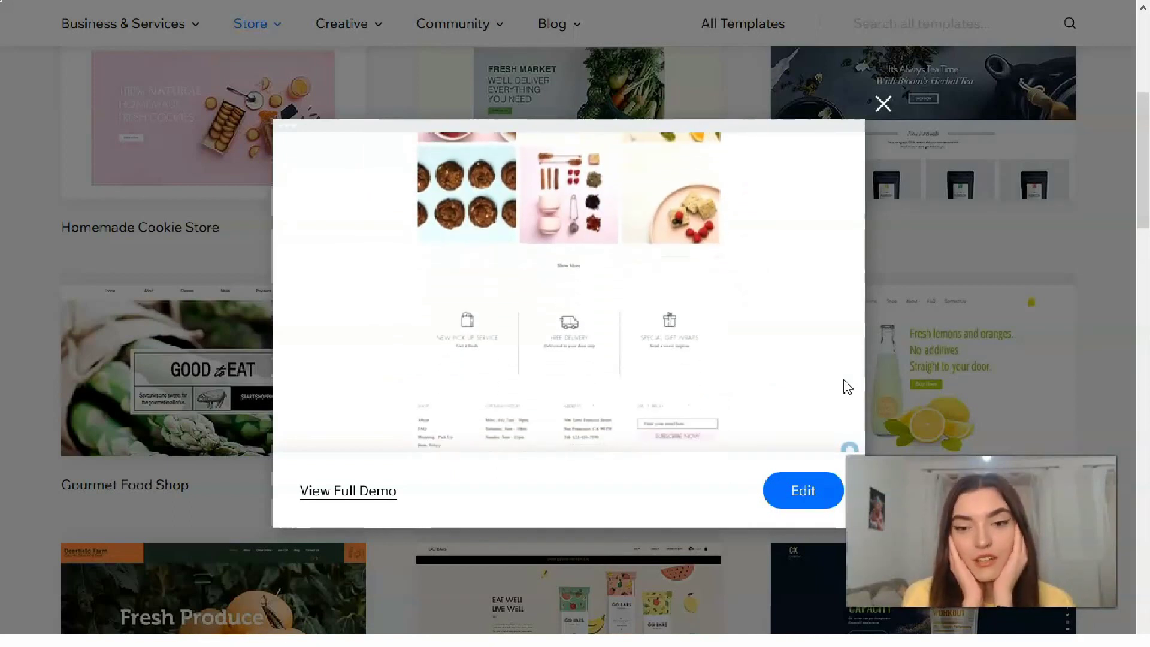
click(884, 105)
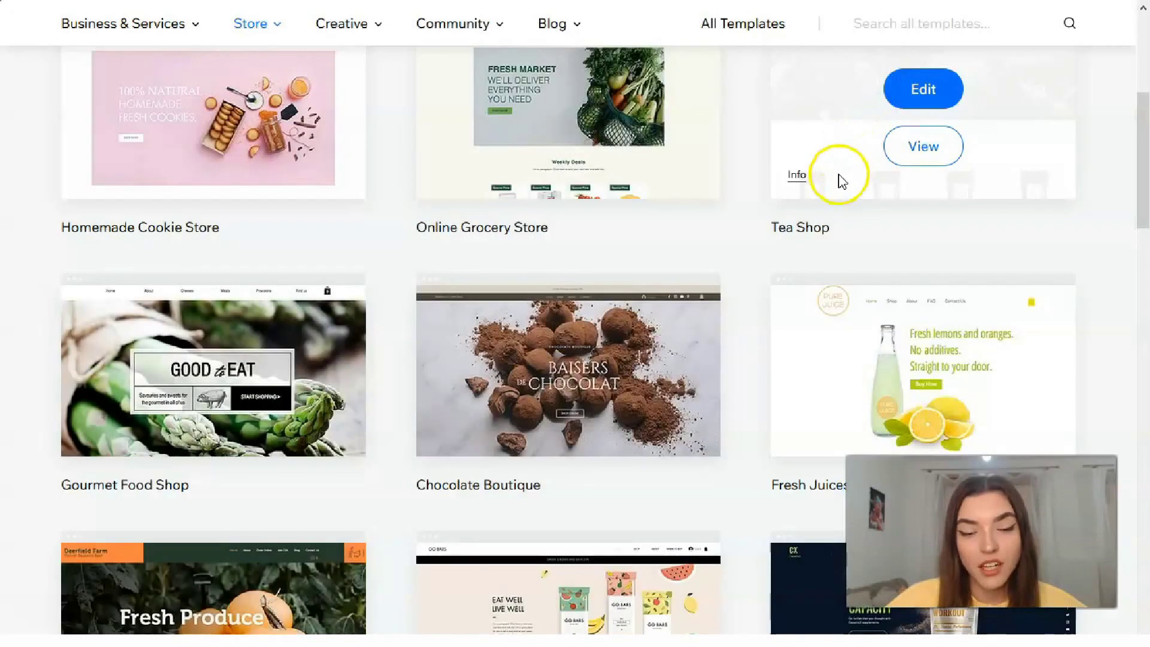
Preview the Chocolate Boutique template, including its Contact page, and close the preview.
scroll(842, 179, down, 3)
click(569, 241)
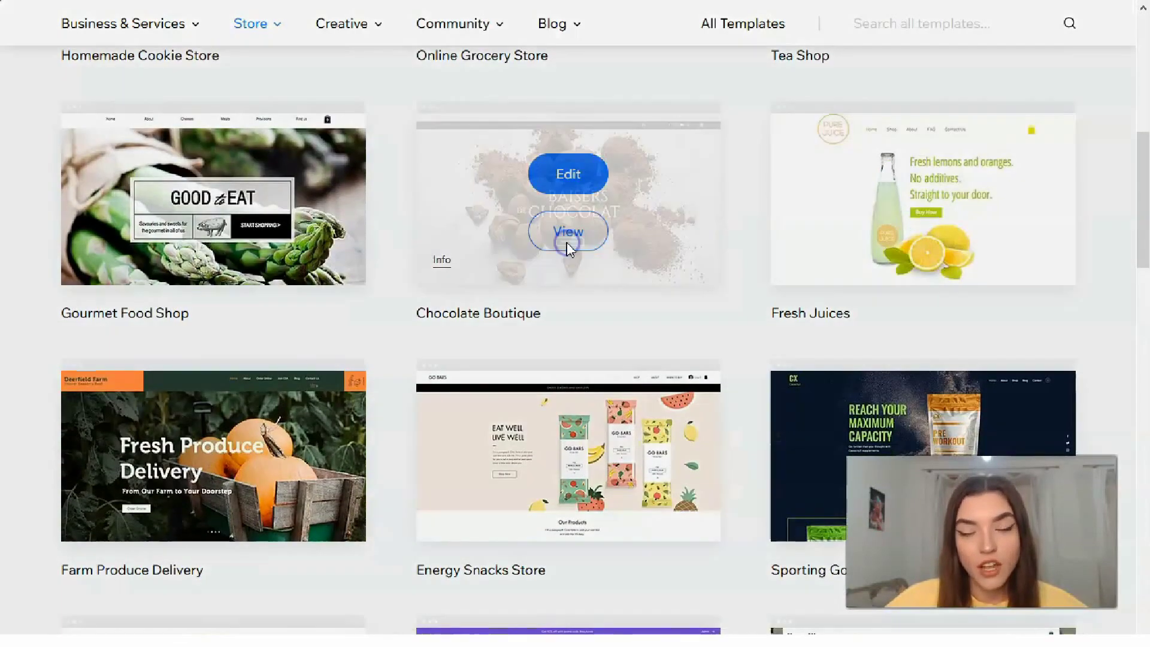
scroll(504, 396, down, 3)
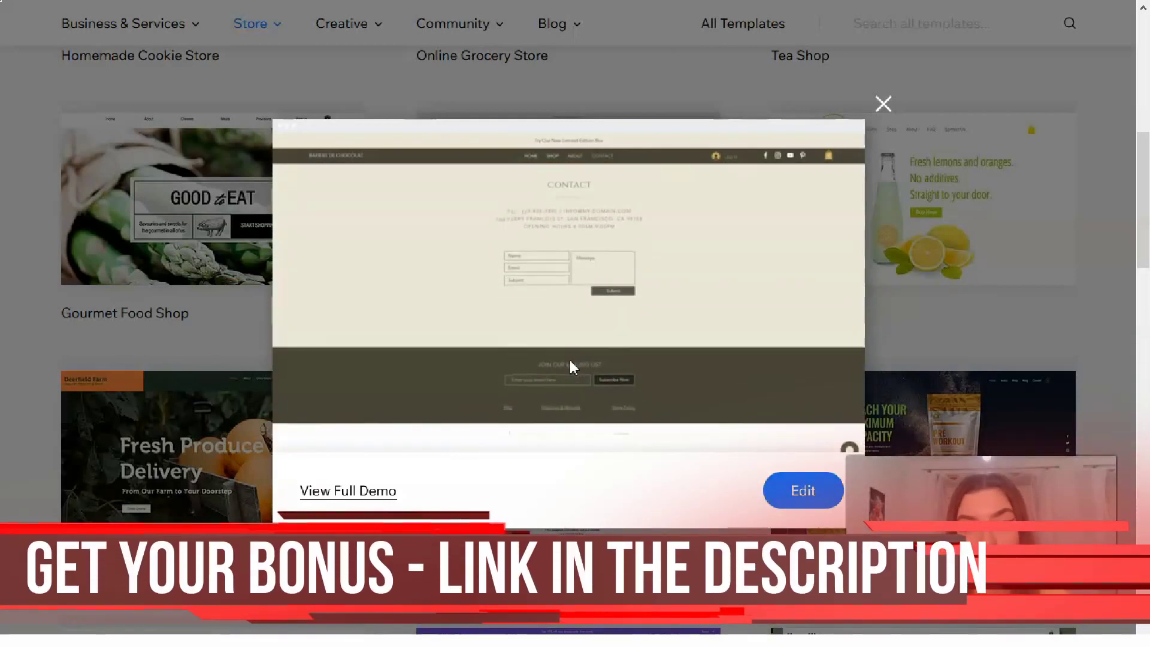
click(887, 104)
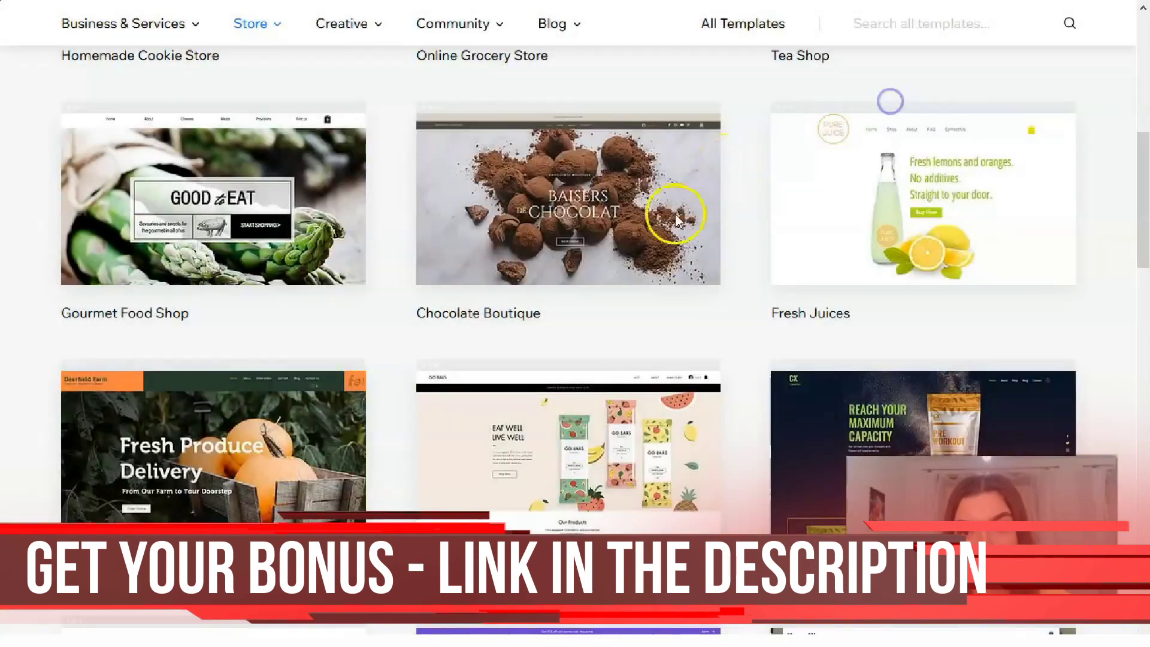
Browse the remaining Food & Drinks templates, preview the Online Grocery Store template and open its full demo.
scroll(473, 323, down, 10)
scroll(472, 323, up, 5)
scroll(462, 321, down, 2)
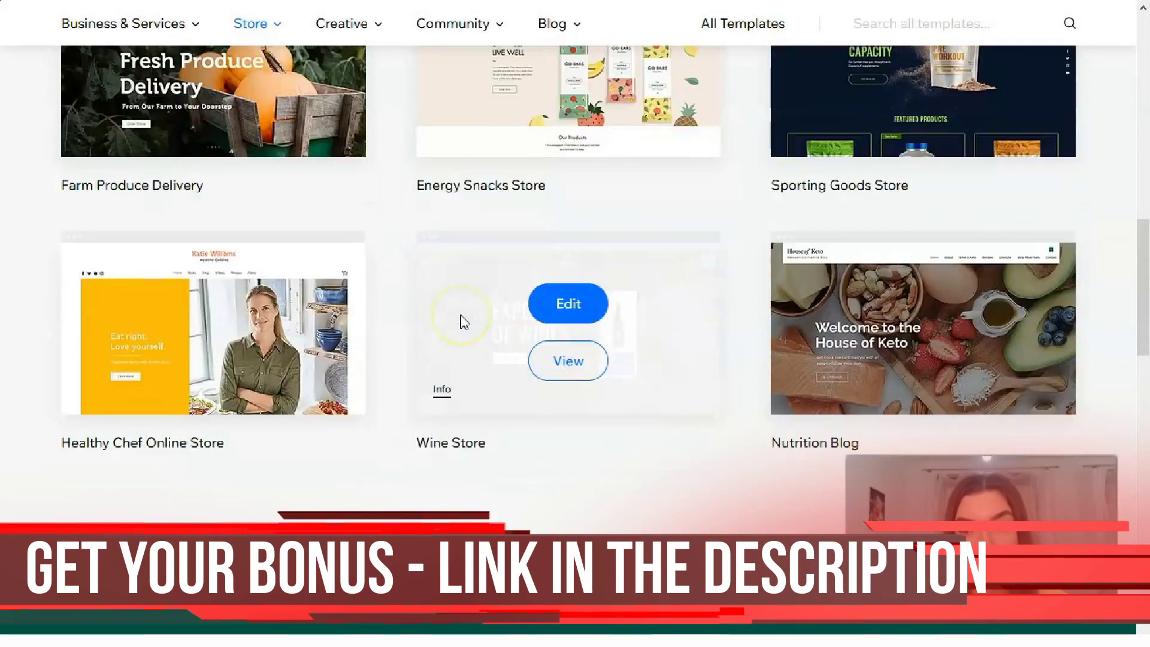
scroll(462, 329, up, 2)
scroll(457, 346, up, 10)
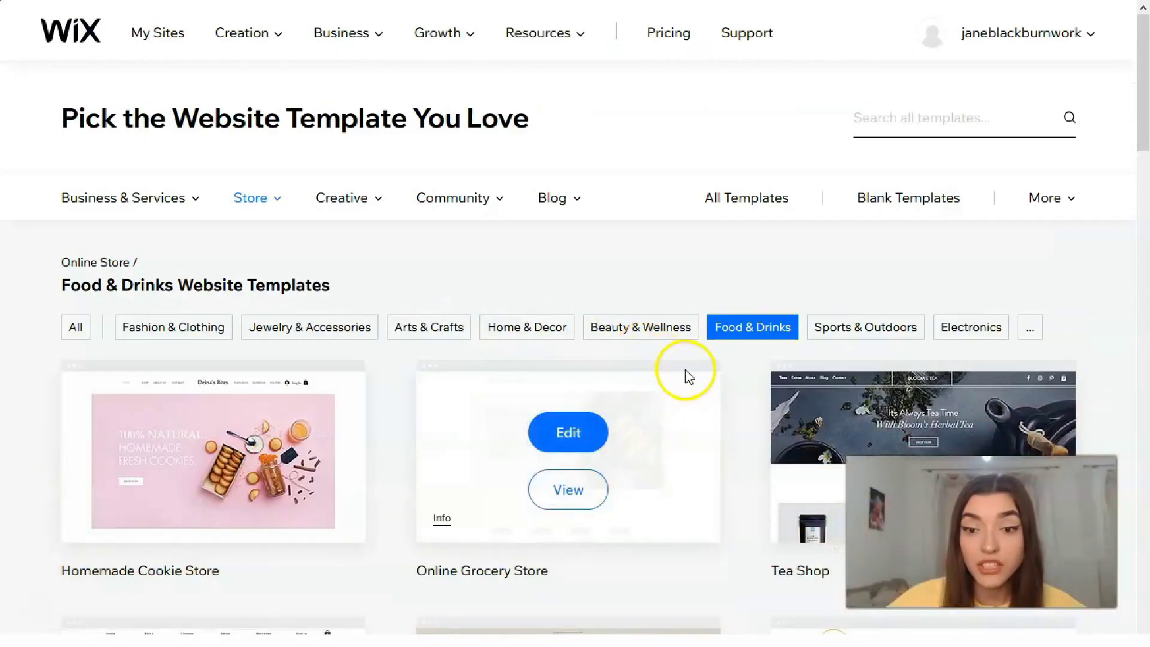
scroll(682, 381, down, 3)
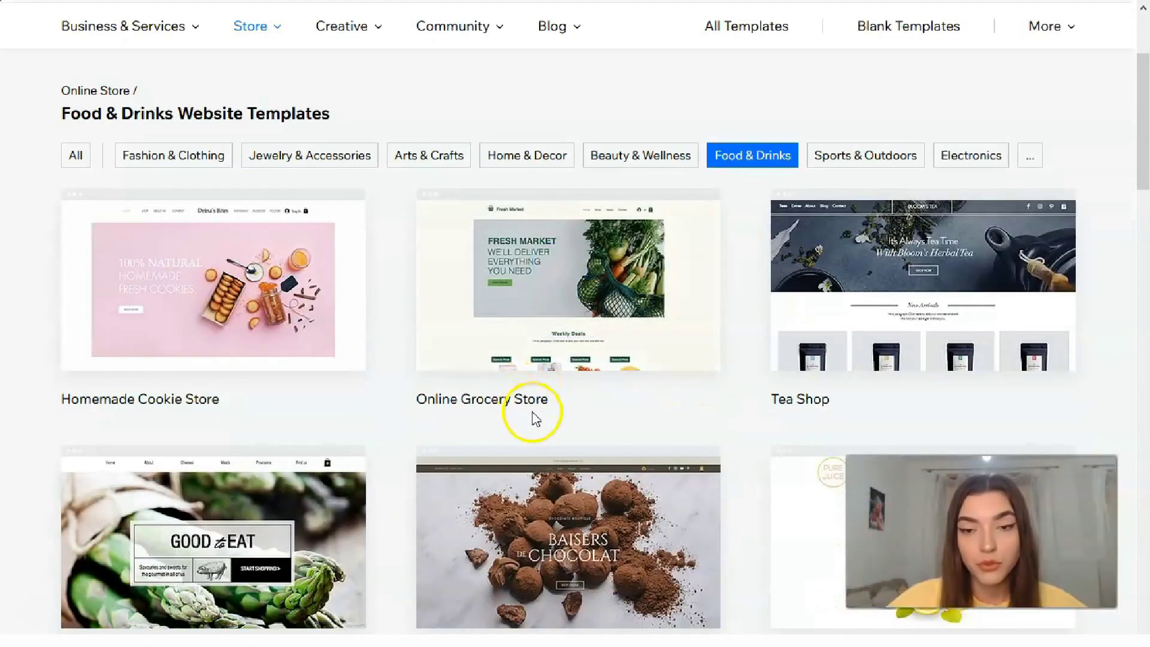
click(578, 318)
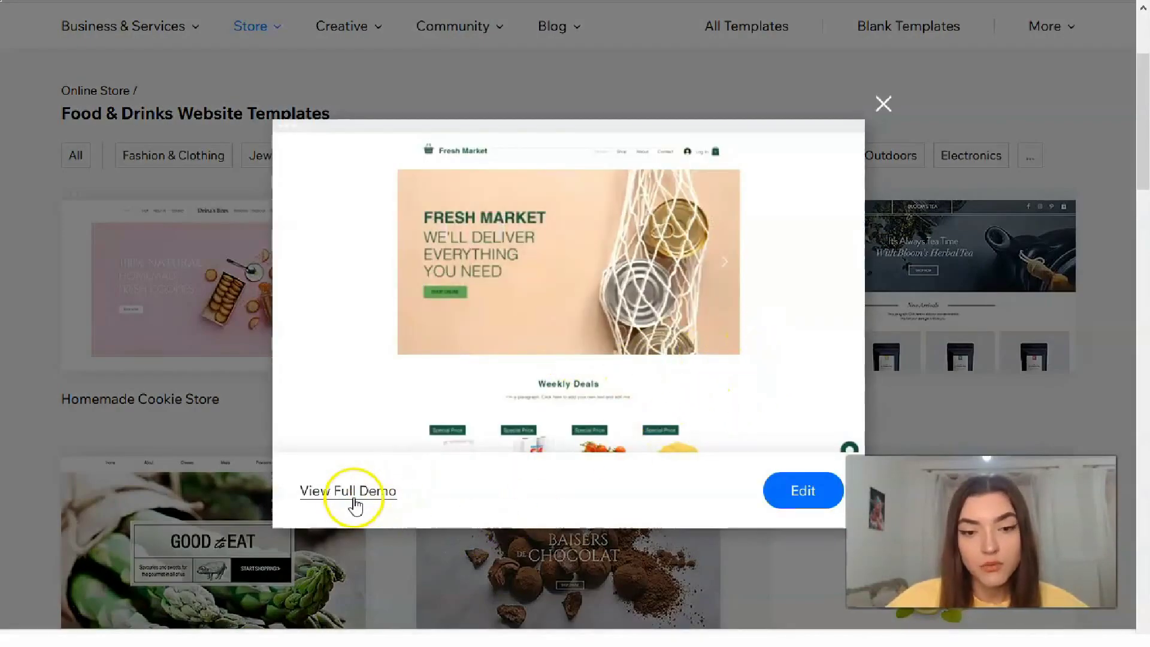
click(355, 505)
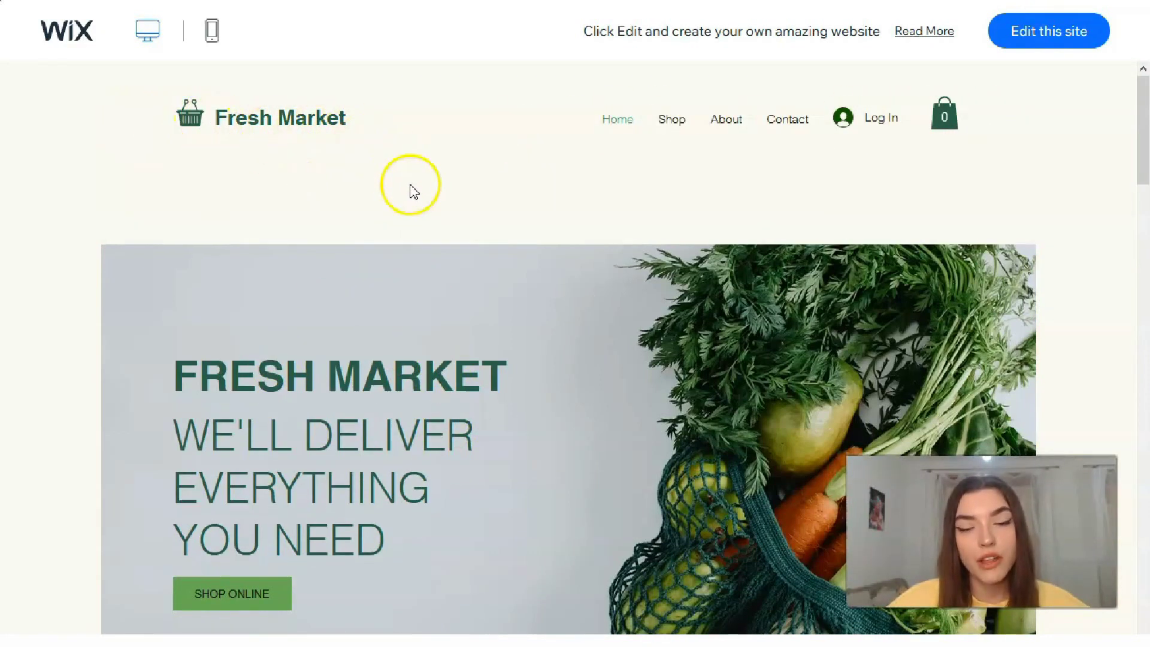
Examine the Fresh Market demo's home page, including Weekly Deals, Grab 'N Go, the delivery options and the footer.
scroll(423, 201, down, 3)
scroll(327, 521, down, 7)
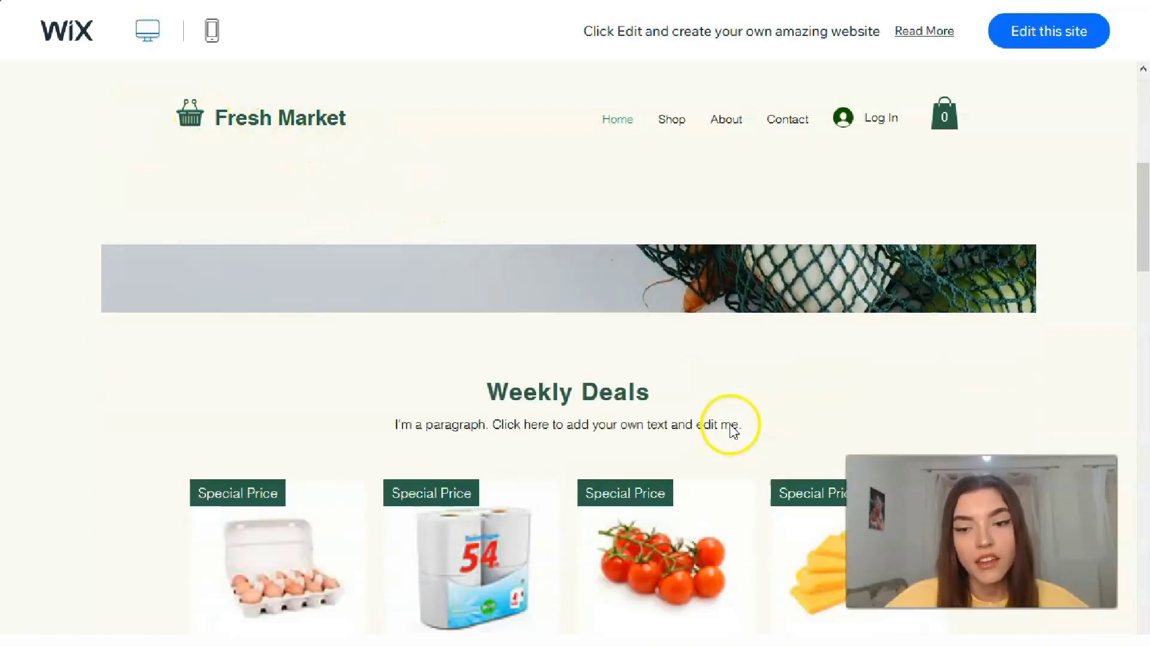
scroll(353, 349, down, 15)
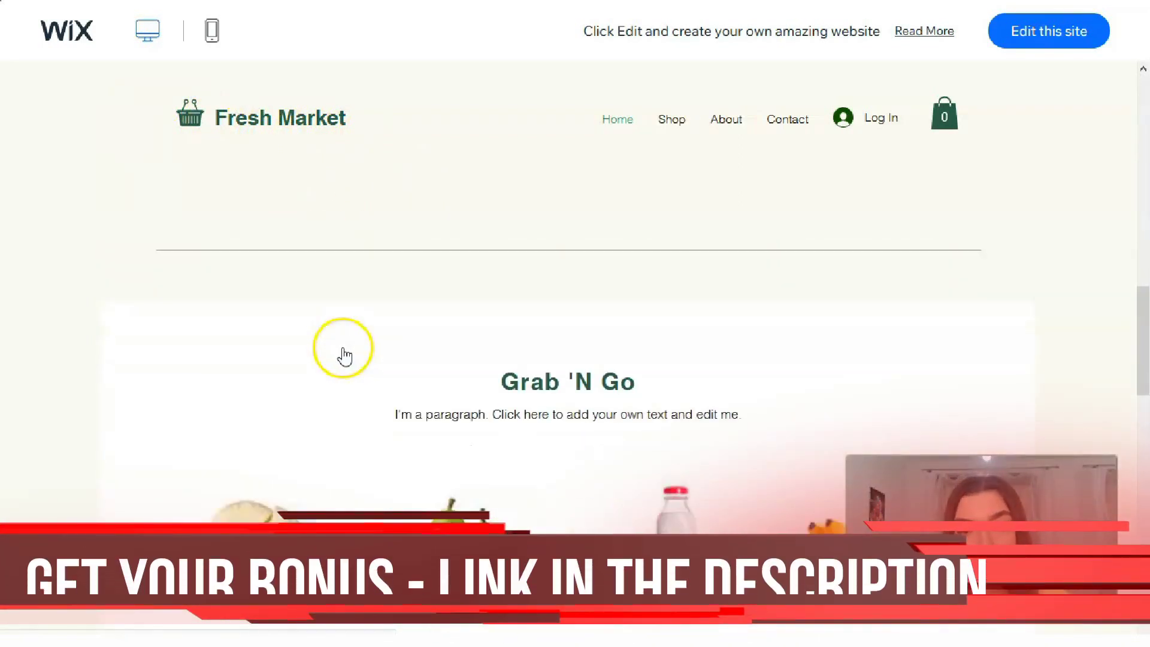
scroll(349, 350, down, 12)
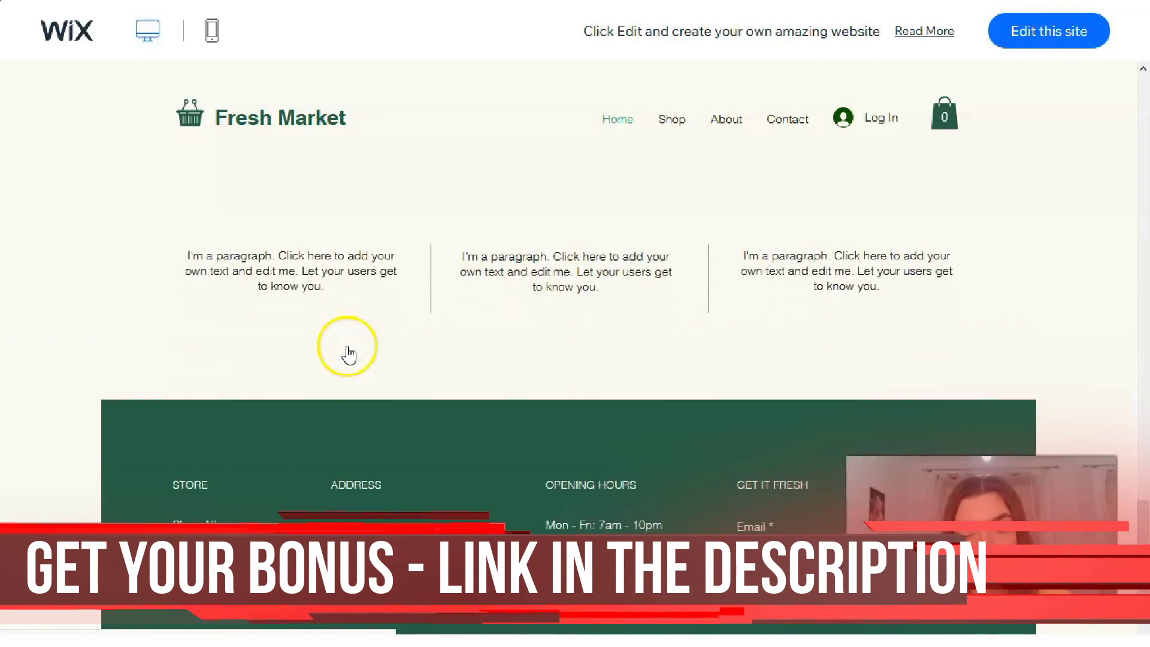
scroll(347, 351, up, 8)
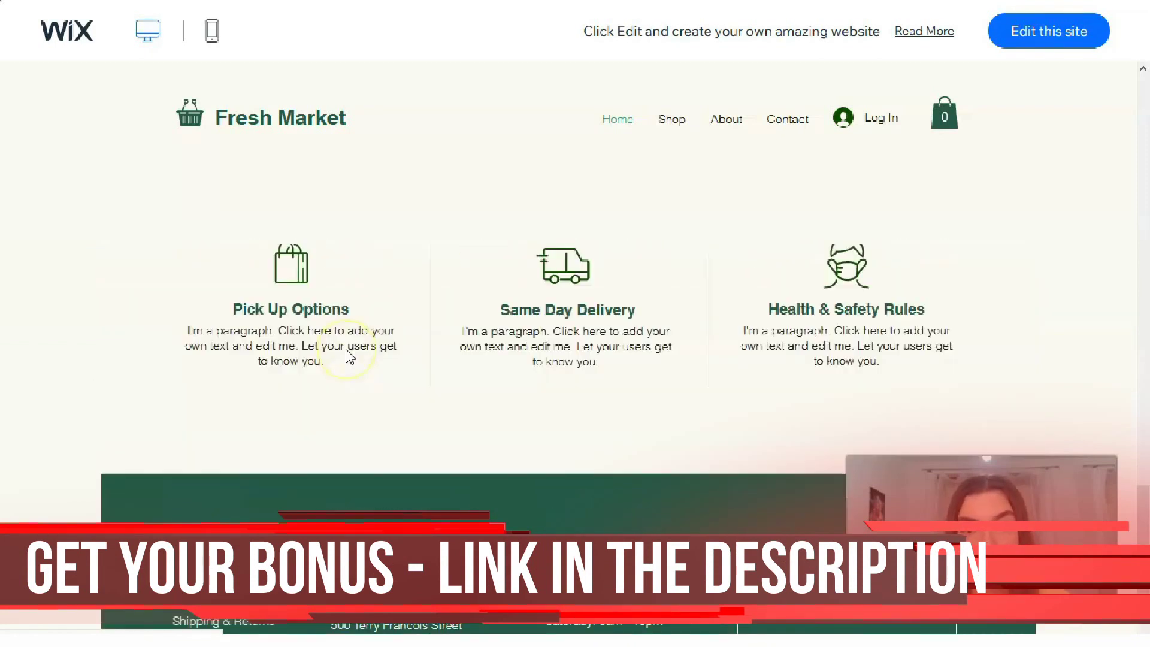
scroll(370, 366, up, 3)
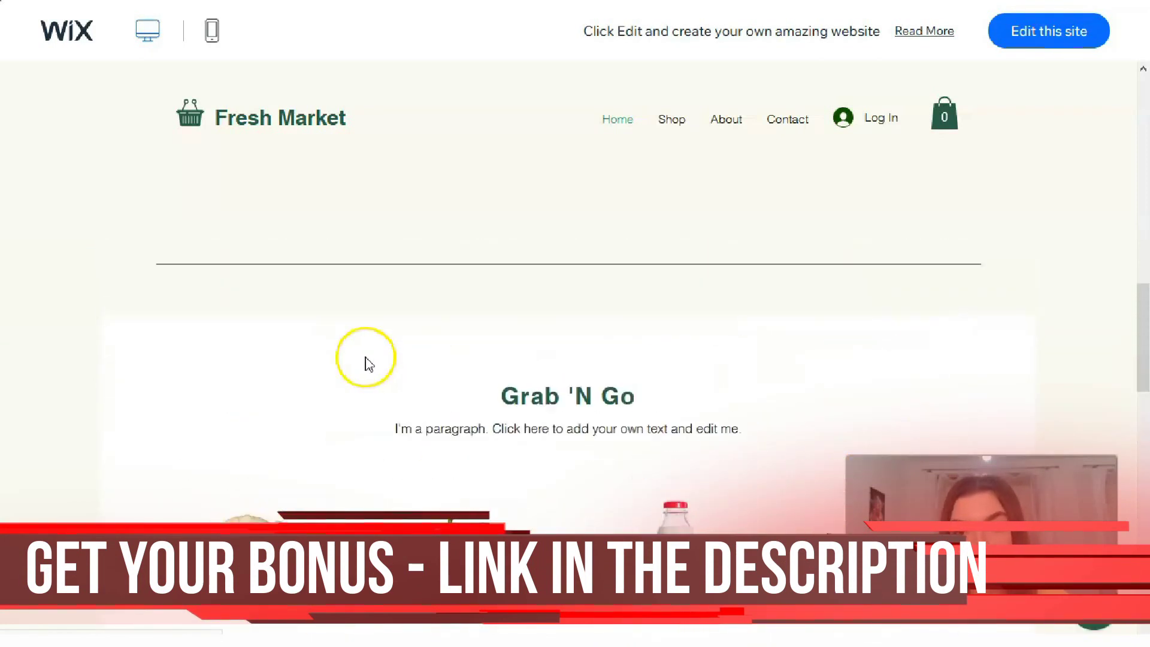
scroll(367, 360, up, 10)
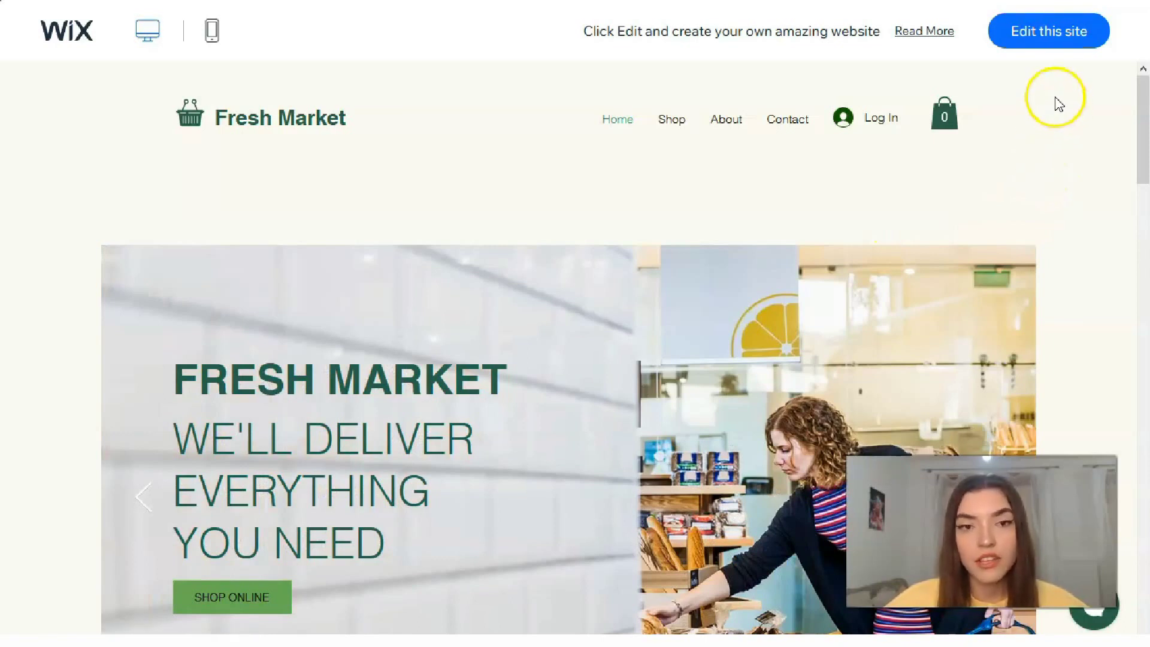
Check the Fresh Market demo in mobile view and open the template for editing.
click(213, 36)
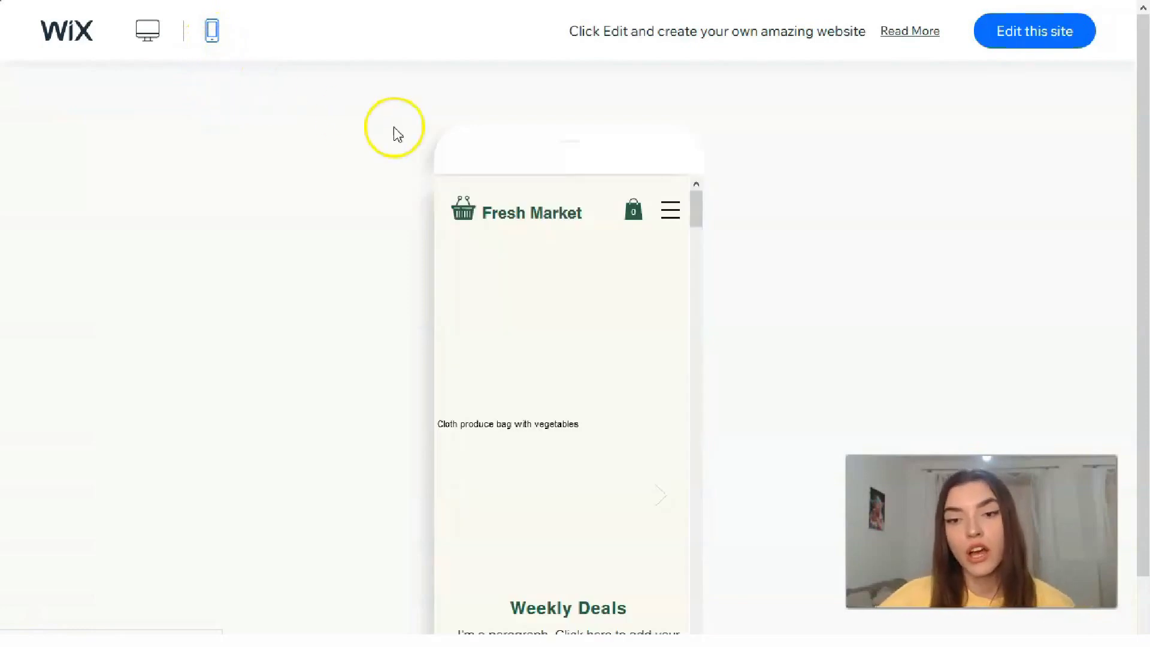
drag(704, 206, 671, 181)
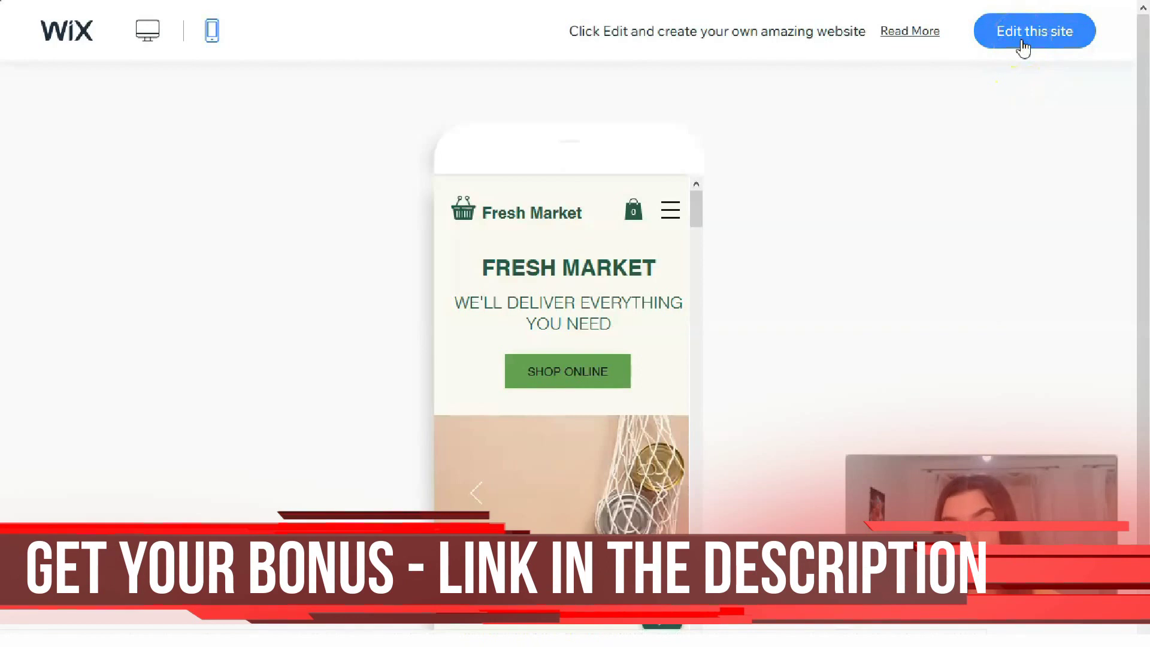
click(1024, 43)
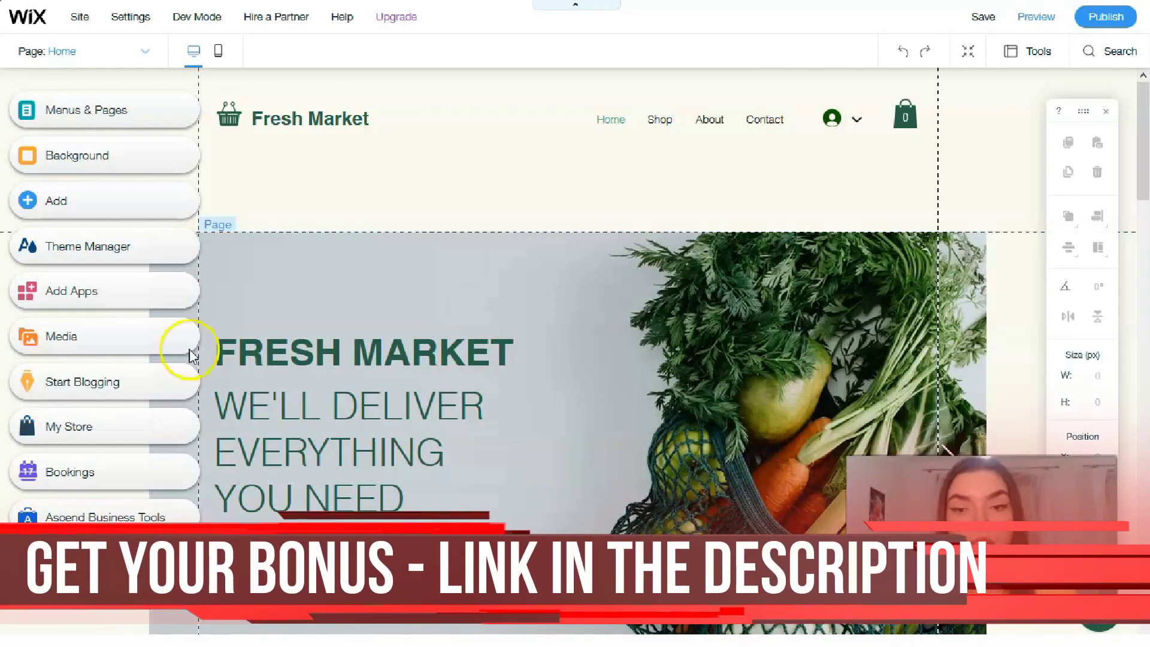
Apply the Float-In animation to the horizontal menu in the site header.
click(674, 124)
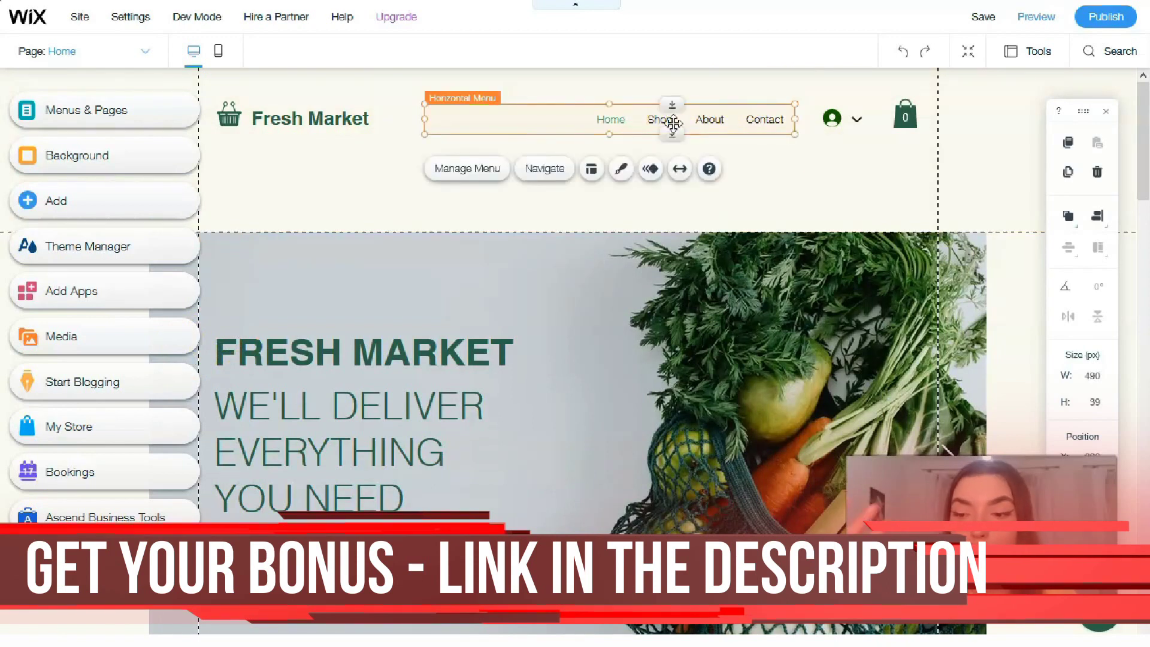
double_click(674, 124)
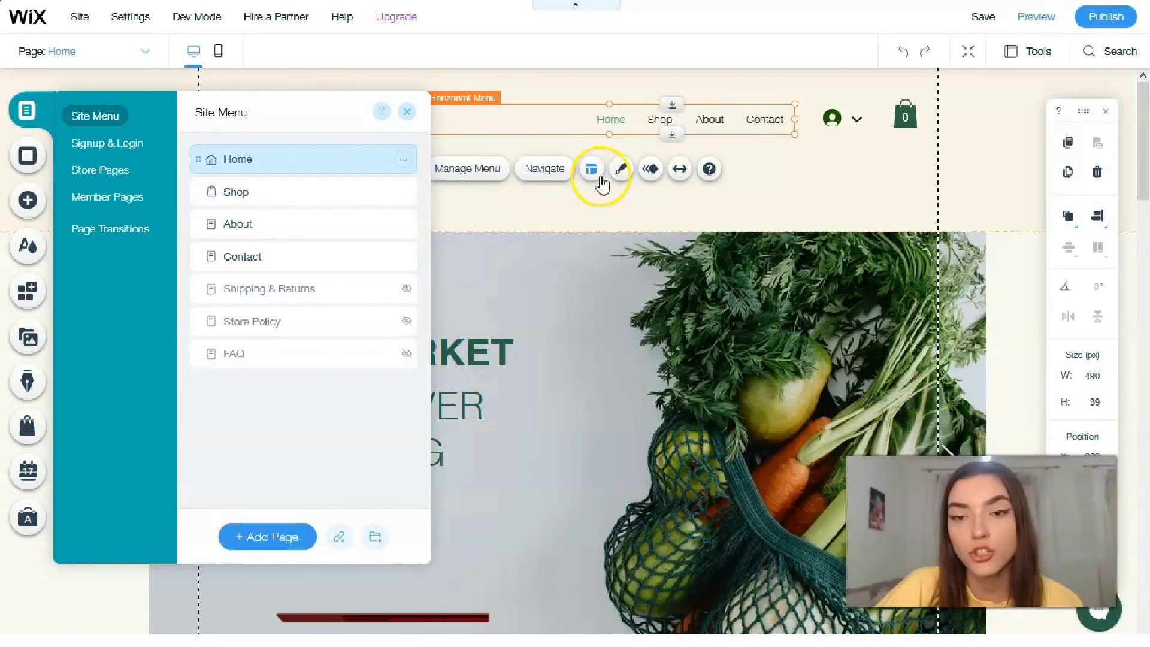
click(655, 176)
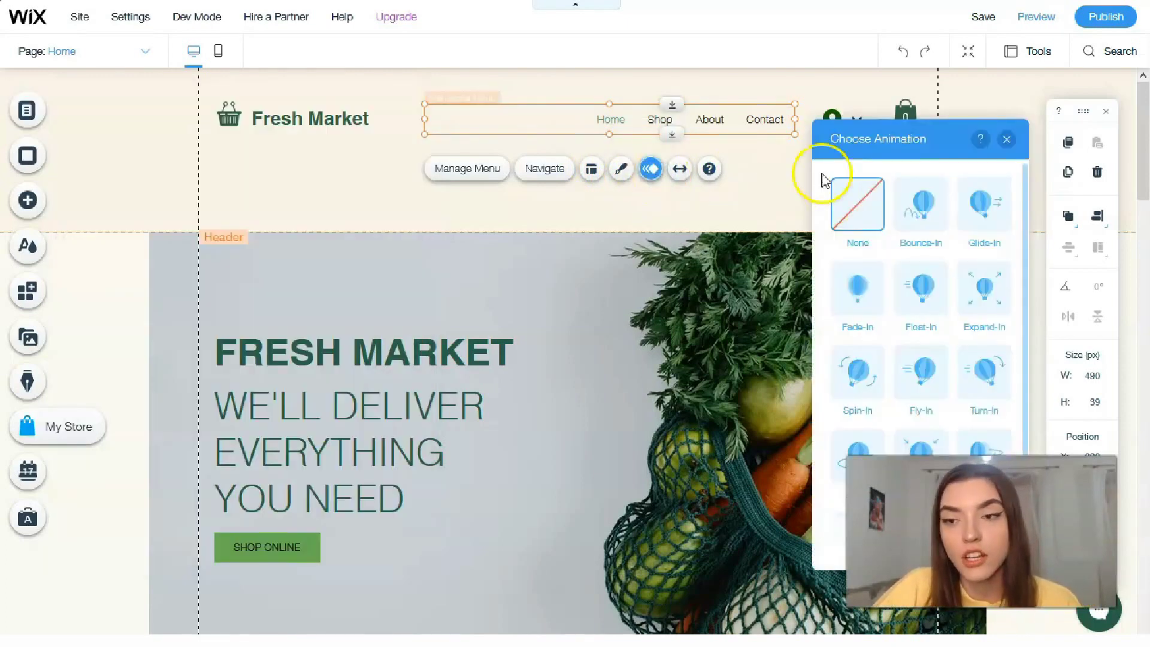
click(927, 302)
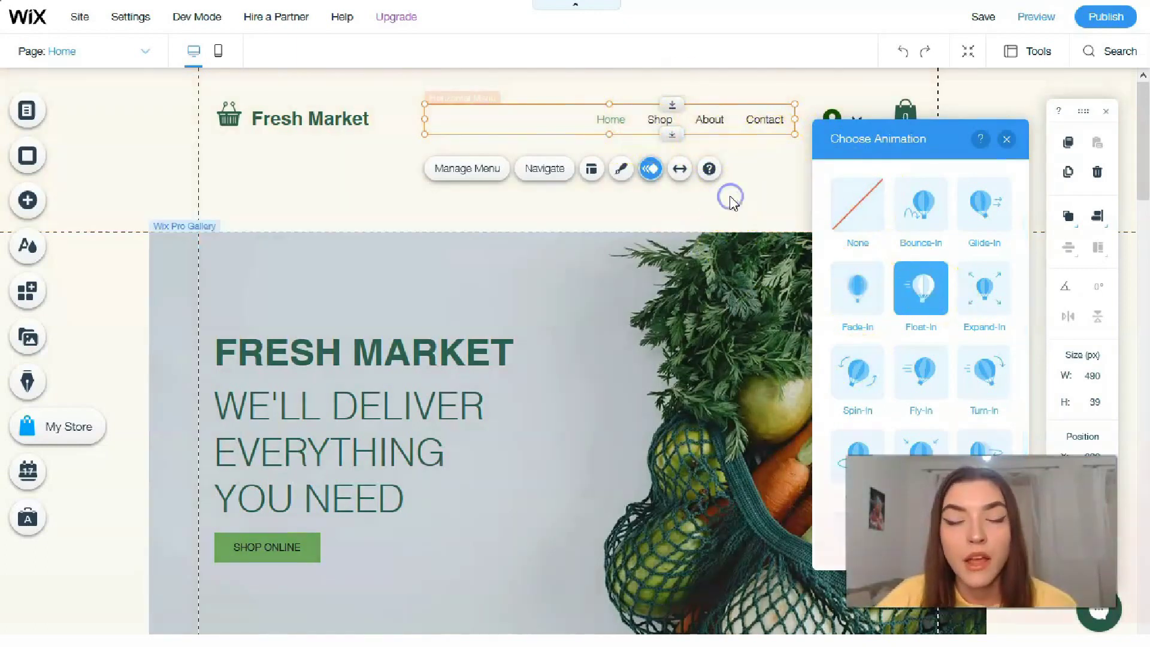
click(524, 221)
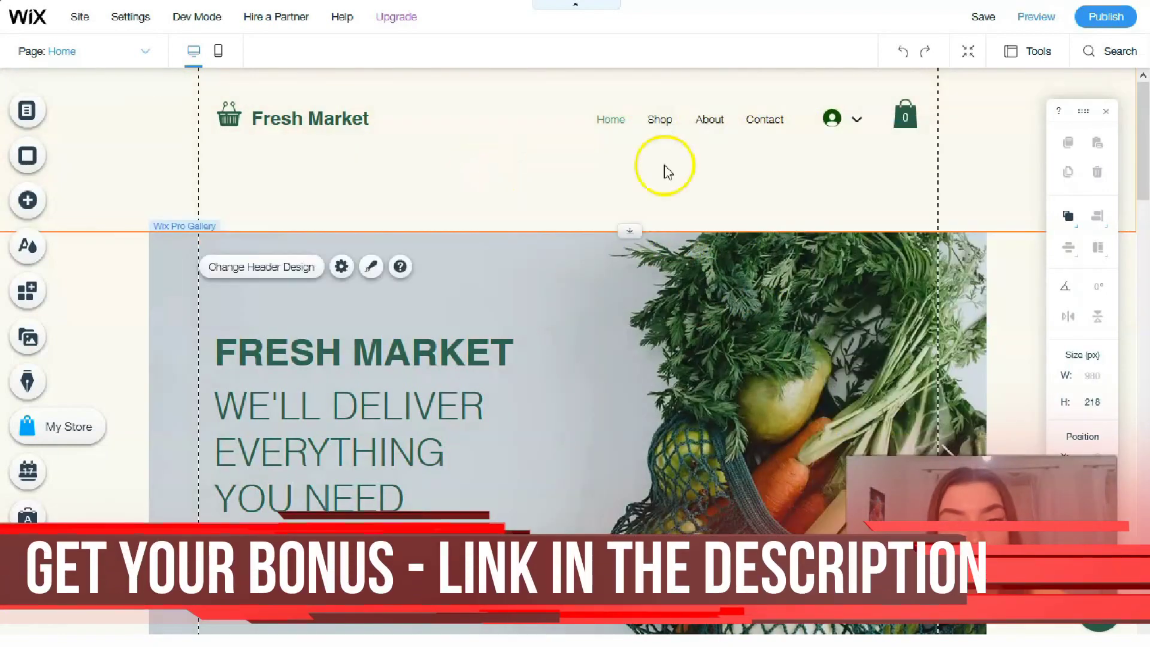
Try several designs on the header's horizontal menu and apply the italic serif one with lines above and below each item.
click(755, 126)
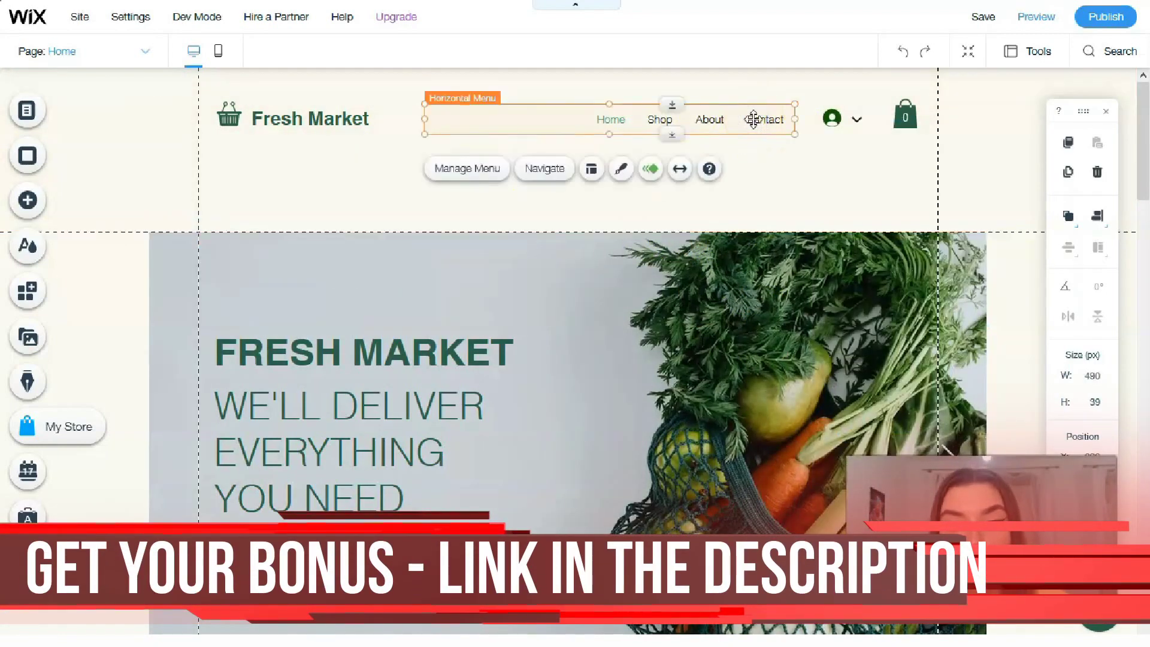
click(621, 171)
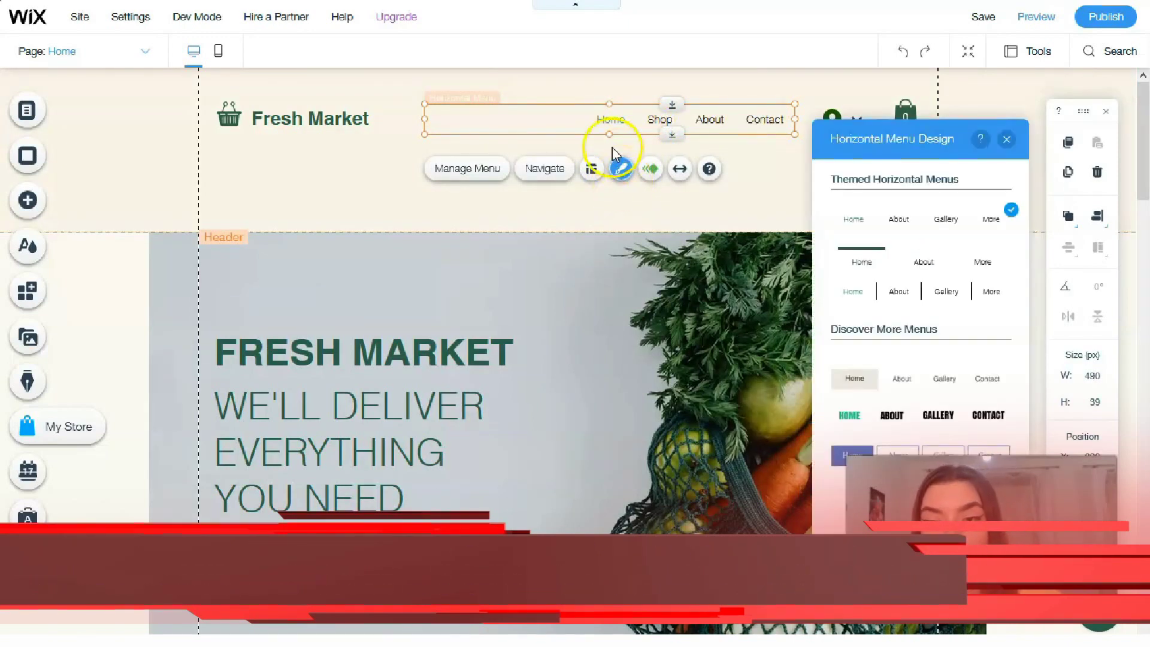
scroll(930, 273, down, 2)
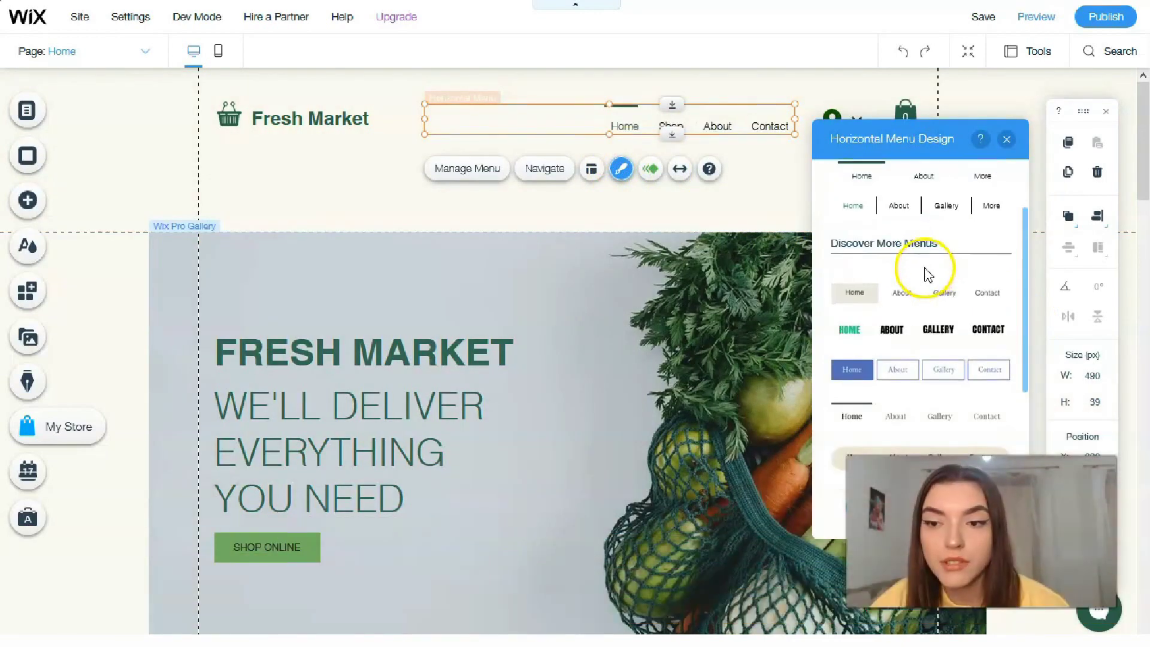
click(911, 303)
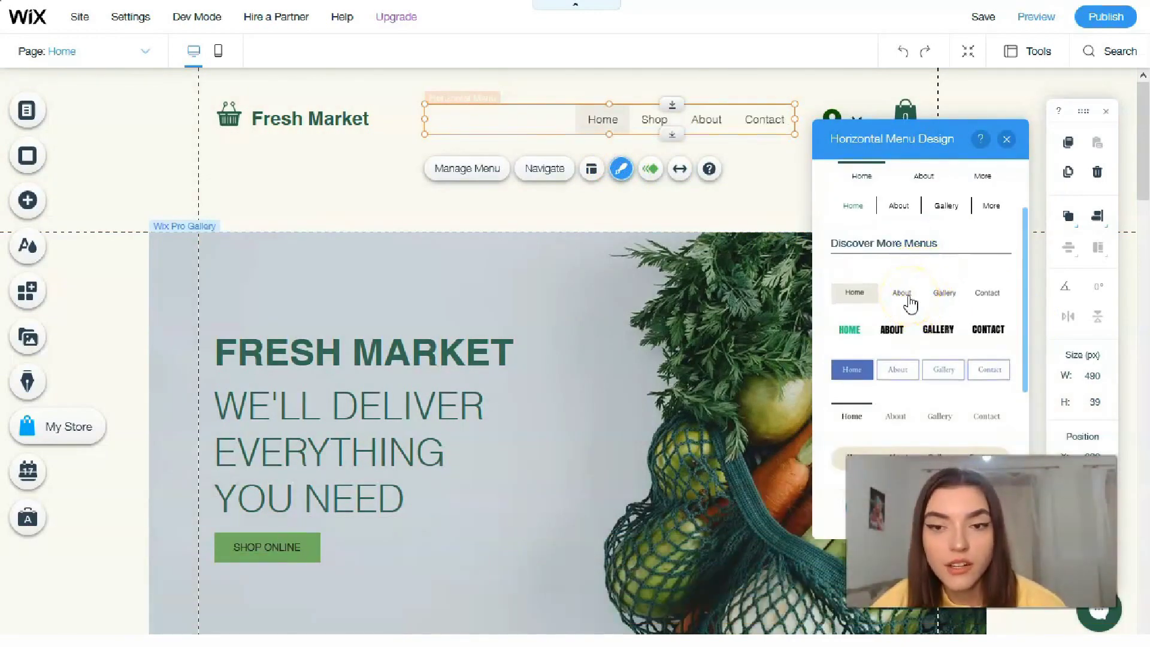
click(910, 330)
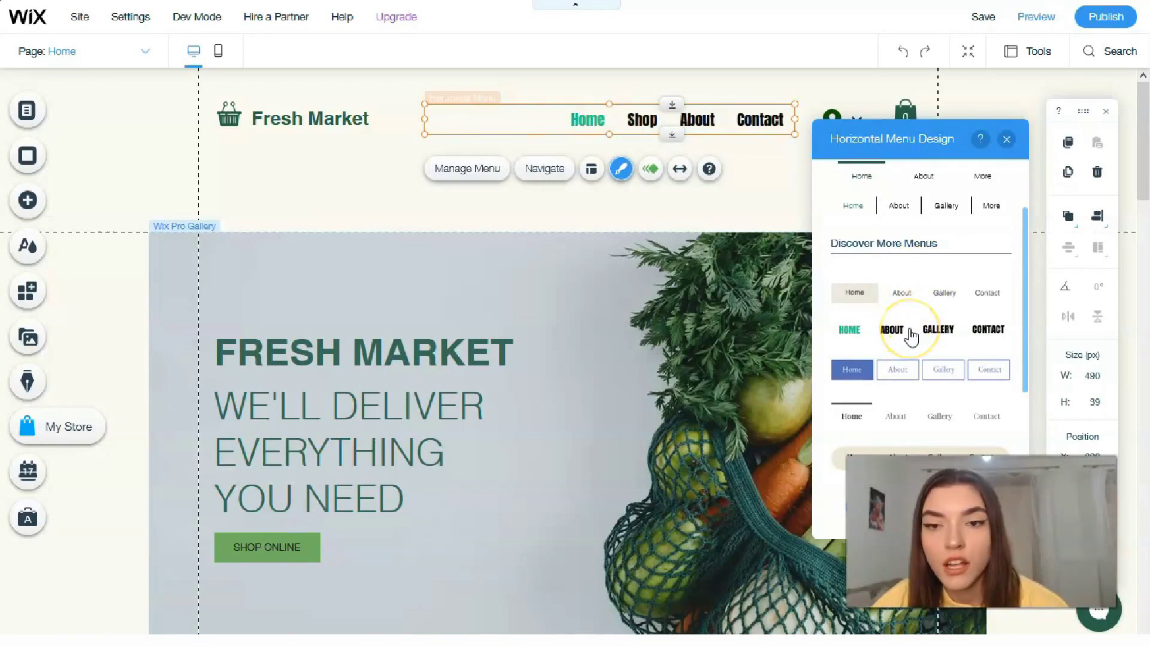
click(920, 371)
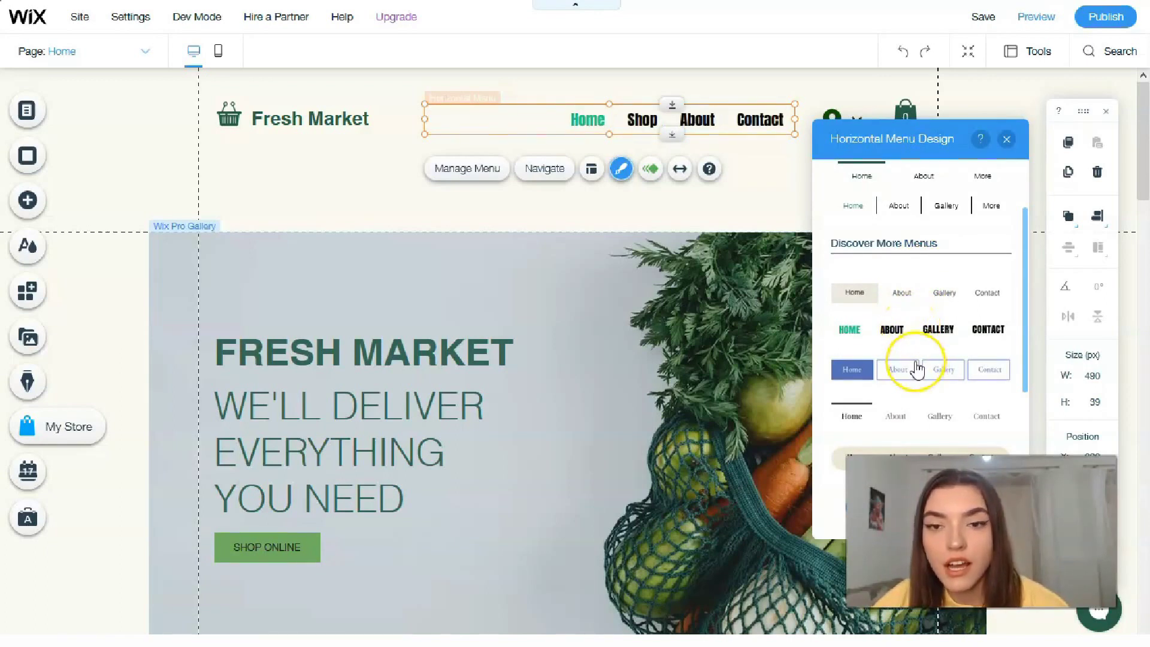
scroll(917, 369, down, 2)
drag(904, 329, 927, 436)
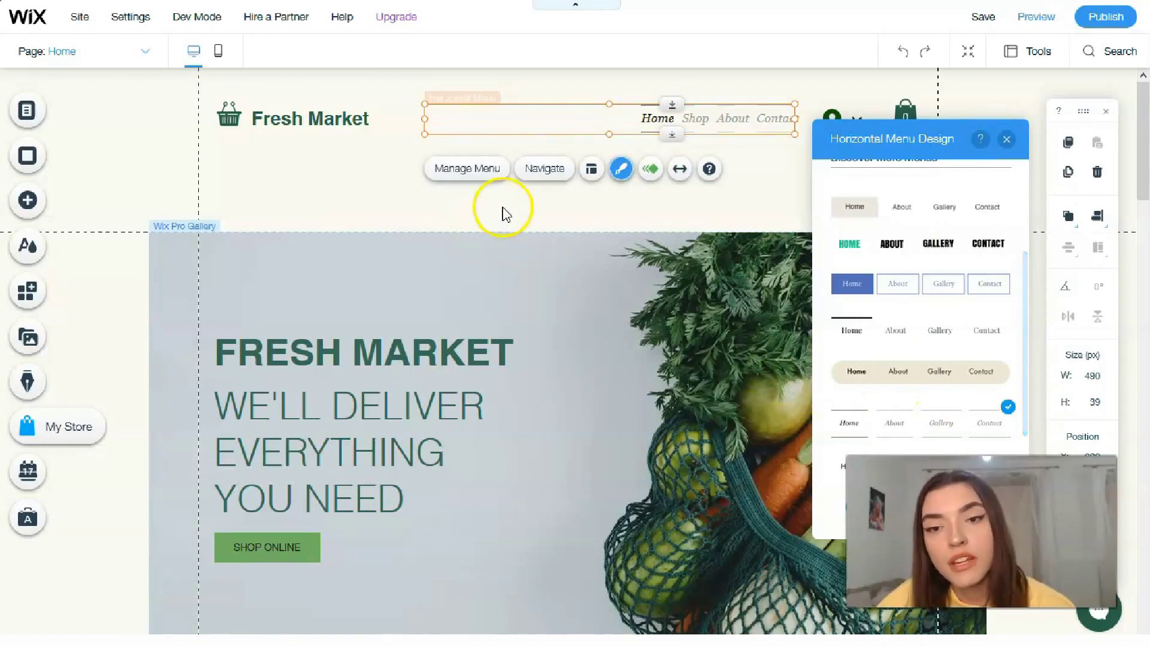
click(587, 170)
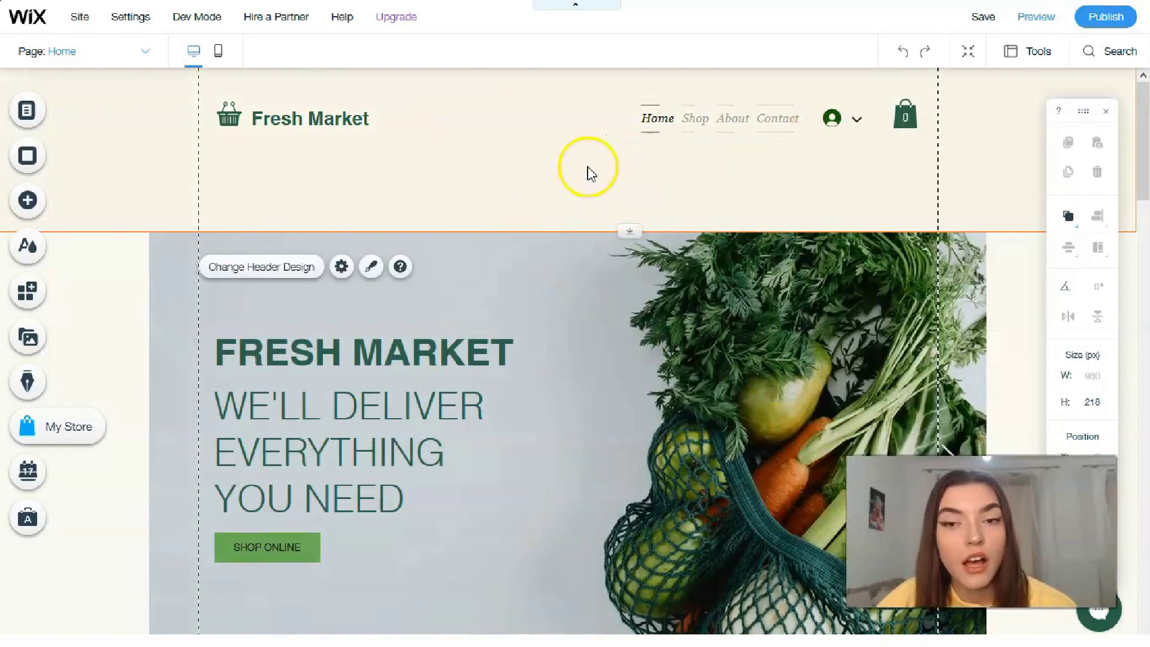
Rename the Home page as Main in the site menu.
click(680, 128)
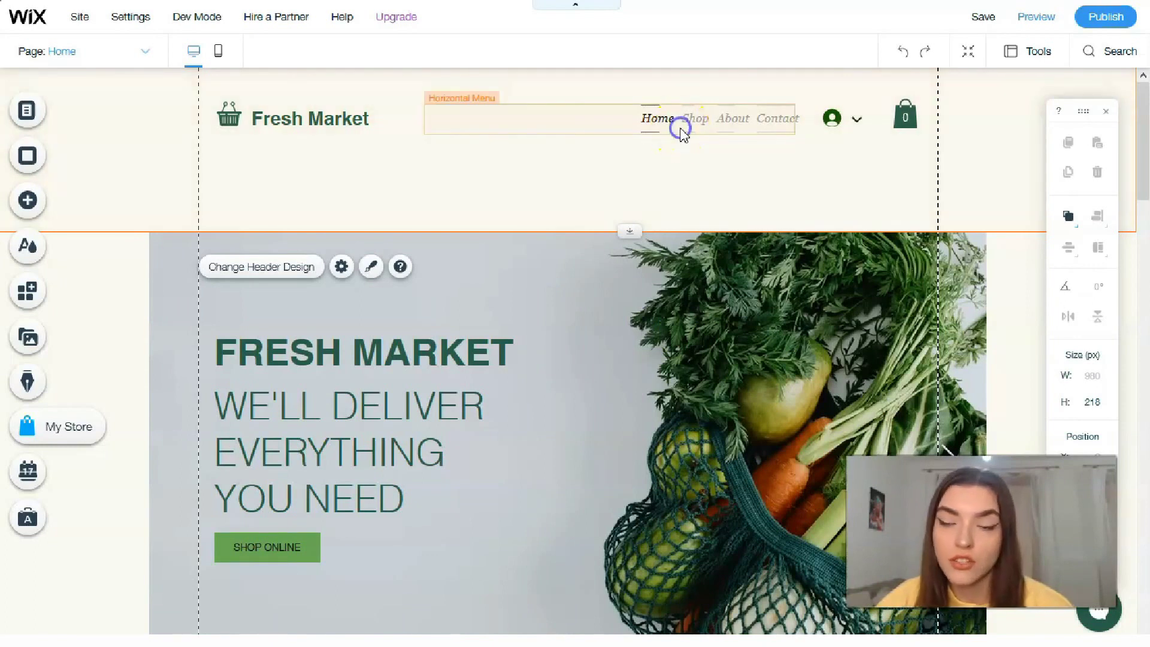
click(468, 170)
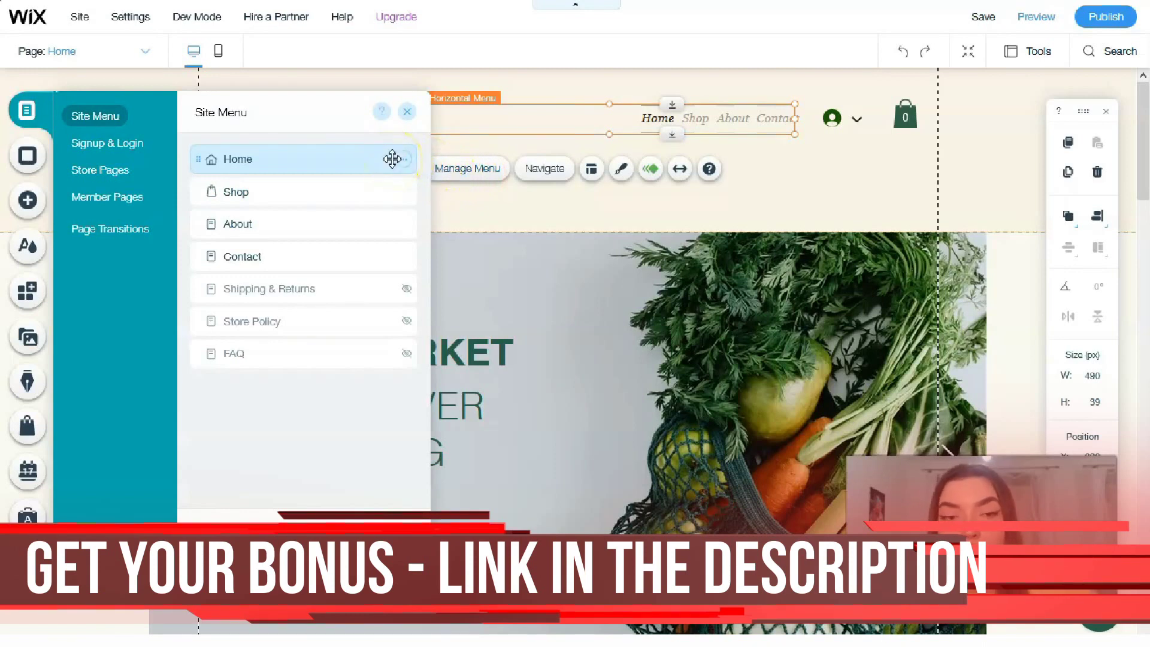
double_click(324, 157)
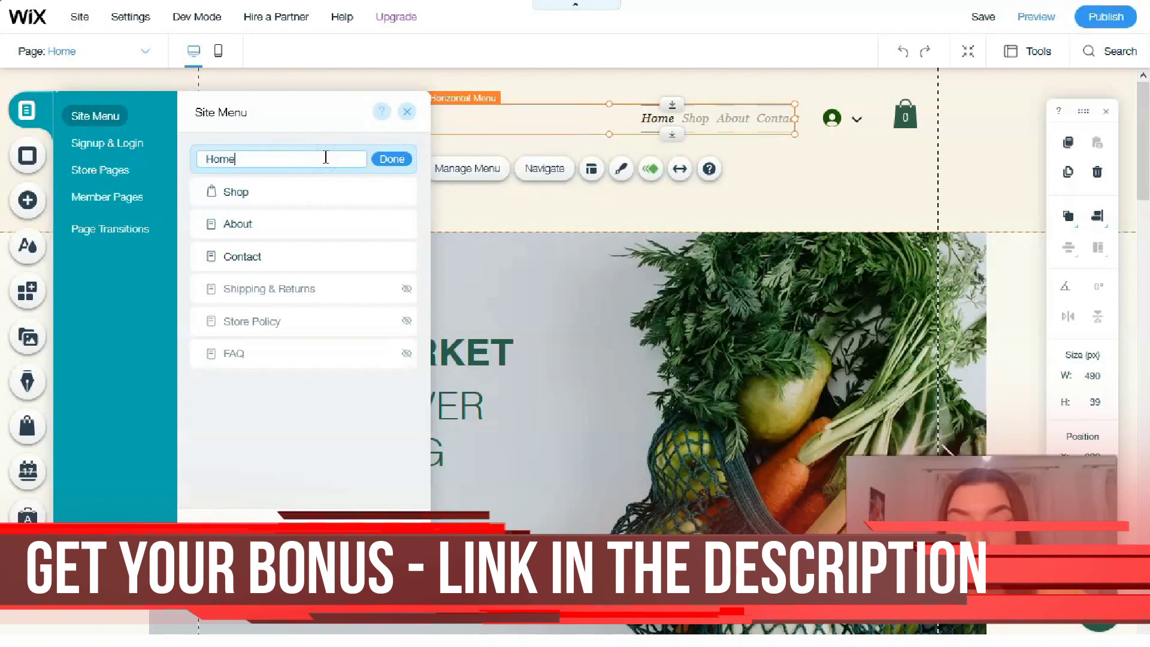
key(BackSpace)
key(BackSpace)
key(BackSpace)
key(BackSpace)
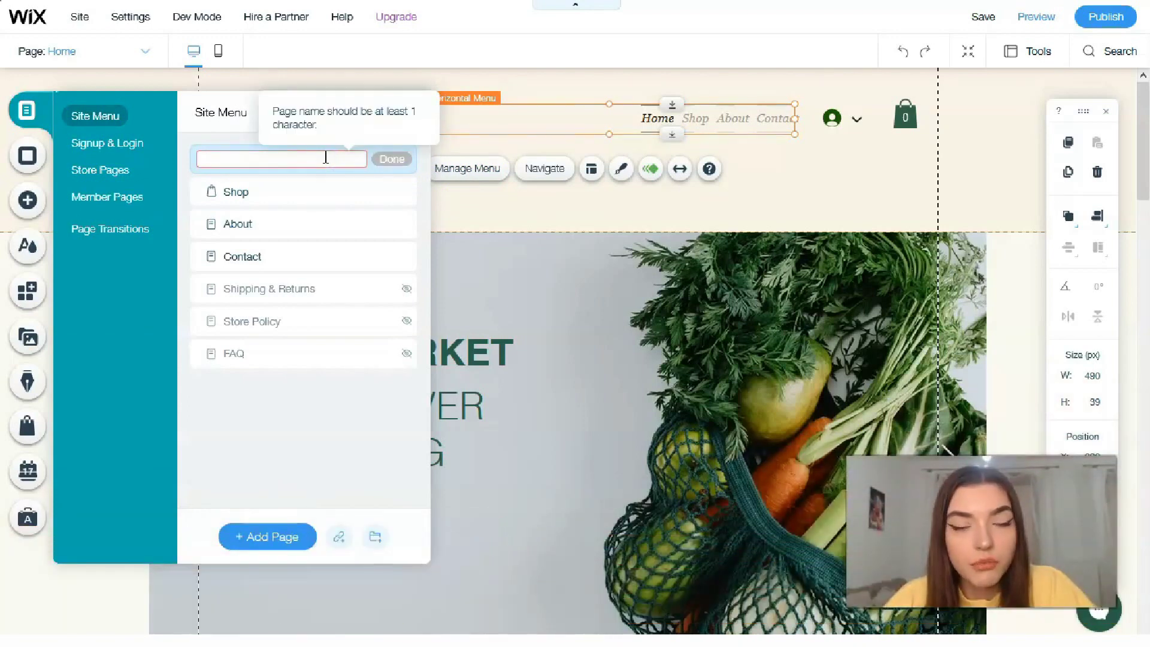
text(M)
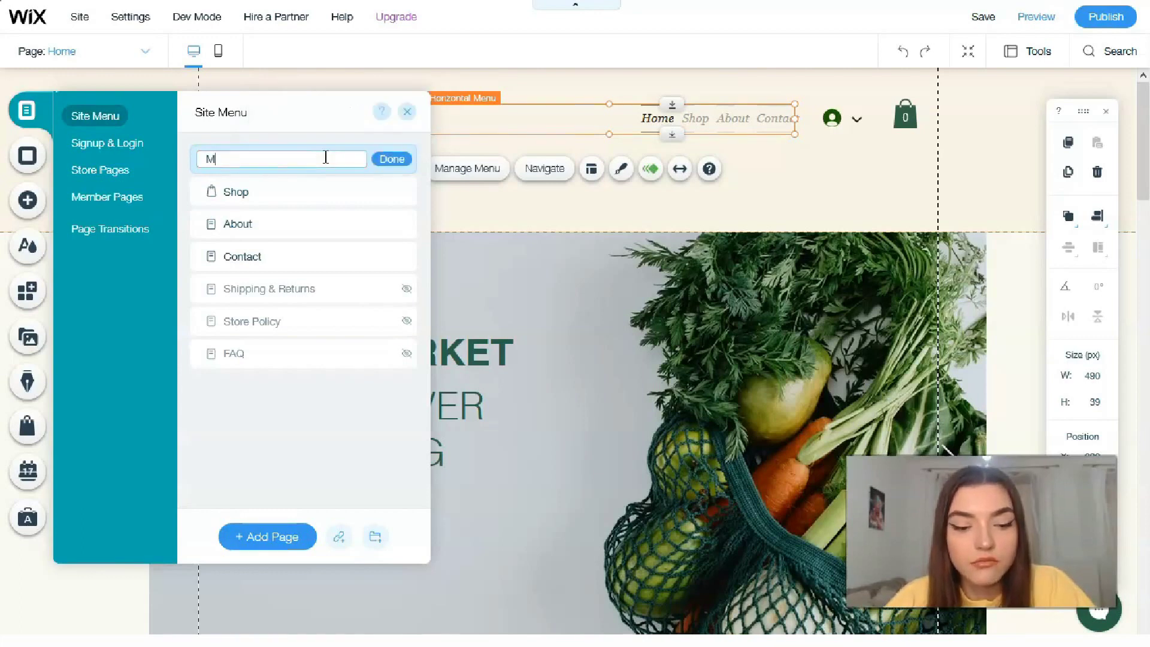
text(ain)
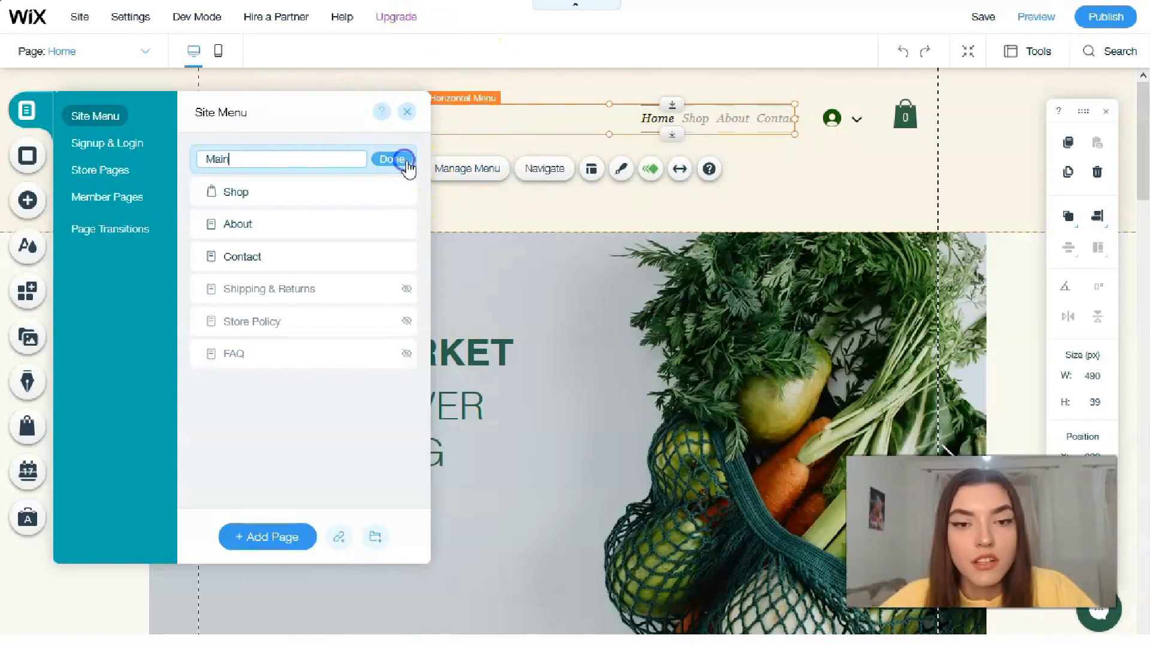
key(Return)
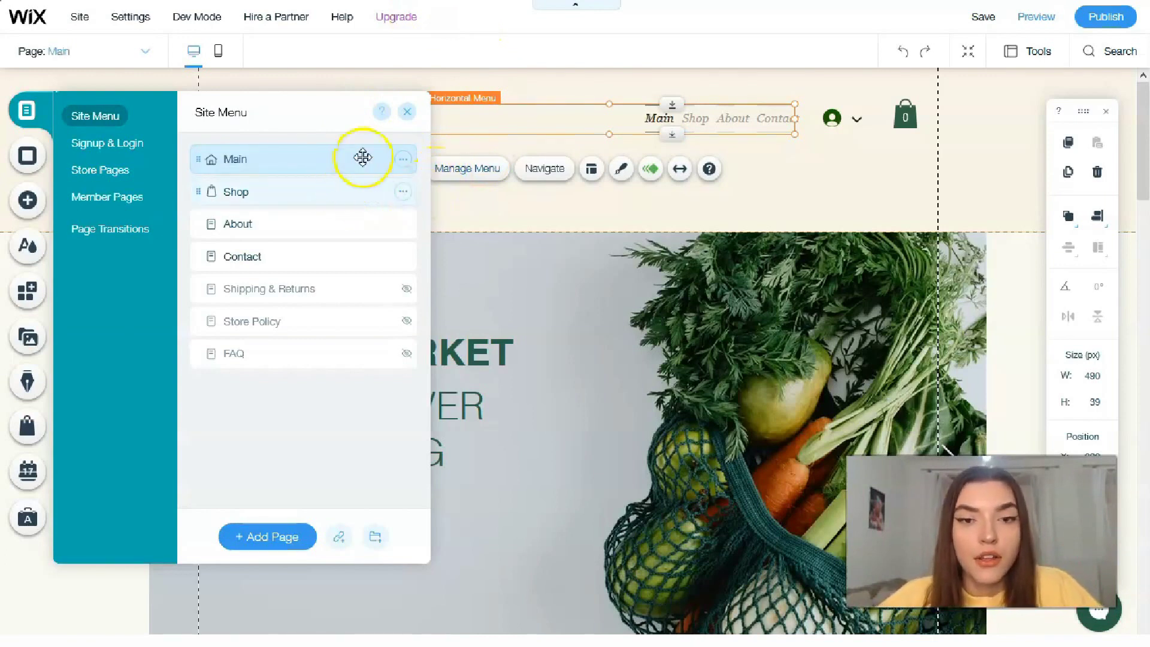
click(411, 112)
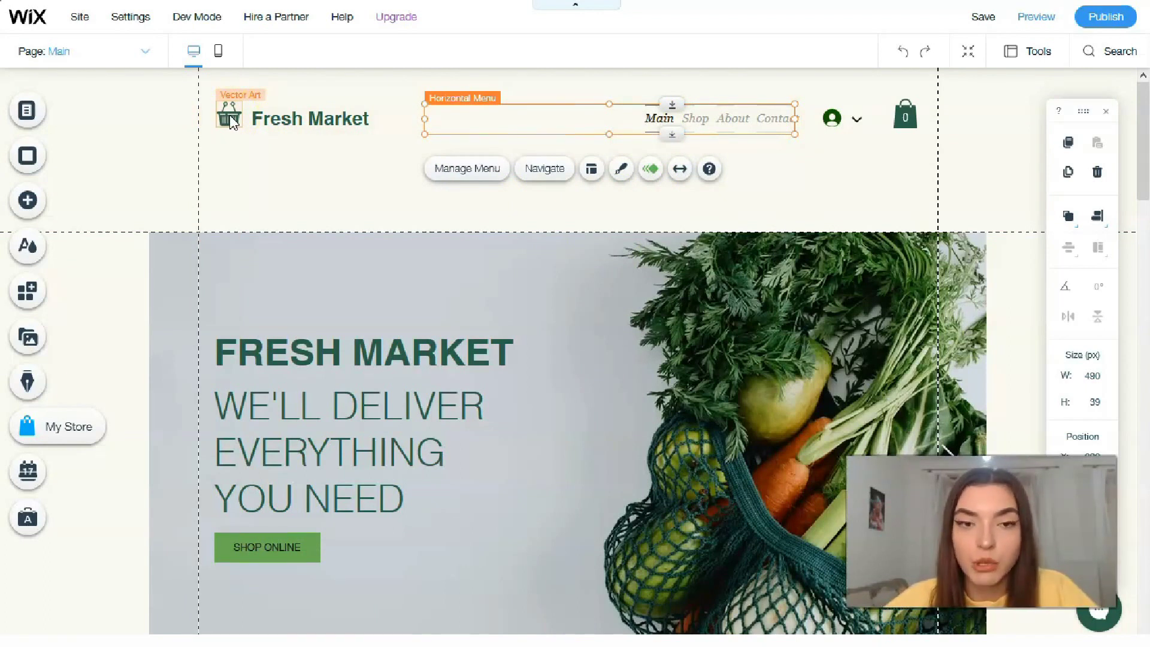
Apply the Heading 2 theme to the header's Fresh Market title and set its font size to 31 px.
click(293, 118)
click(360, 117)
click(292, 174)
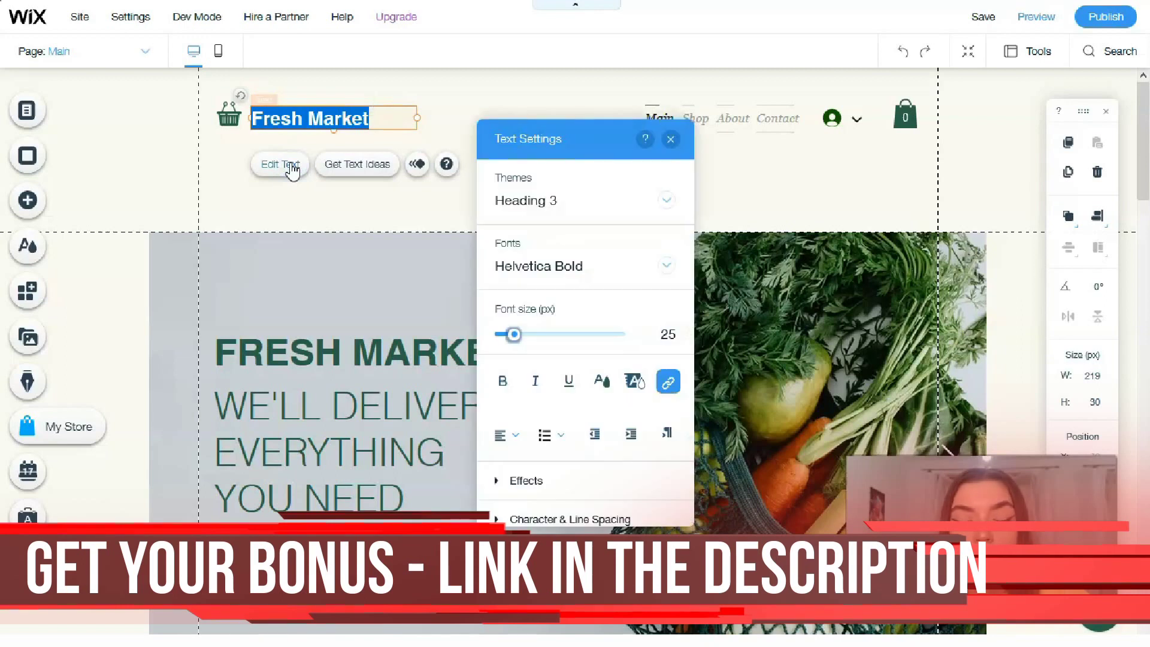
click(666, 200)
click(614, 170)
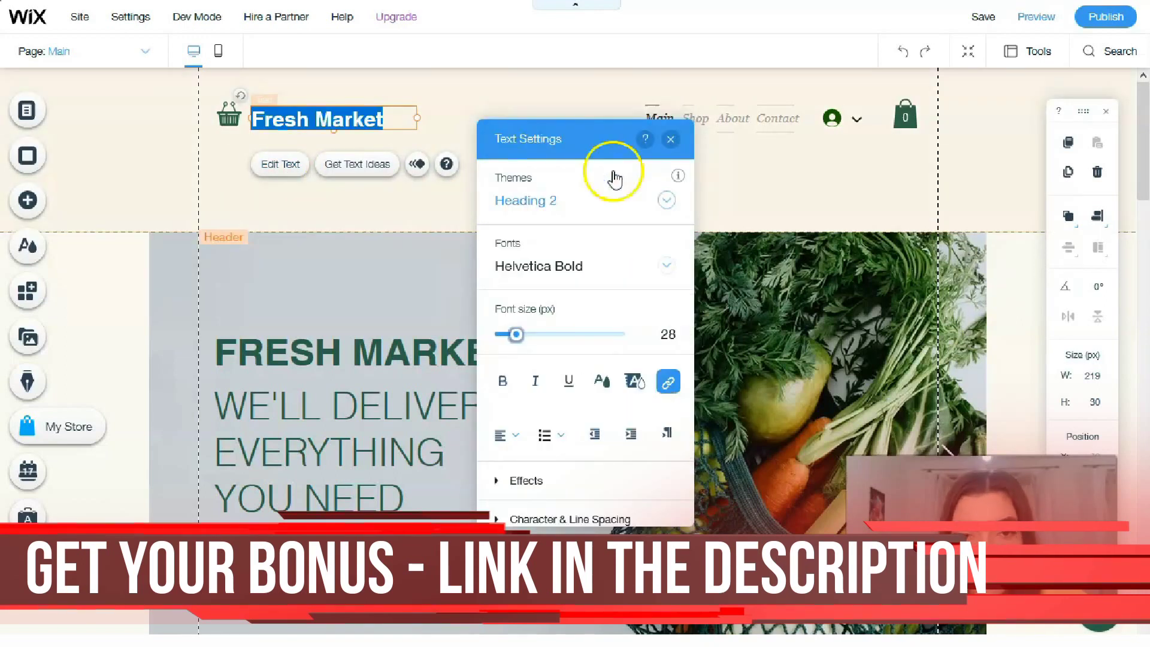
drag(515, 334, 521, 336)
click(539, 350)
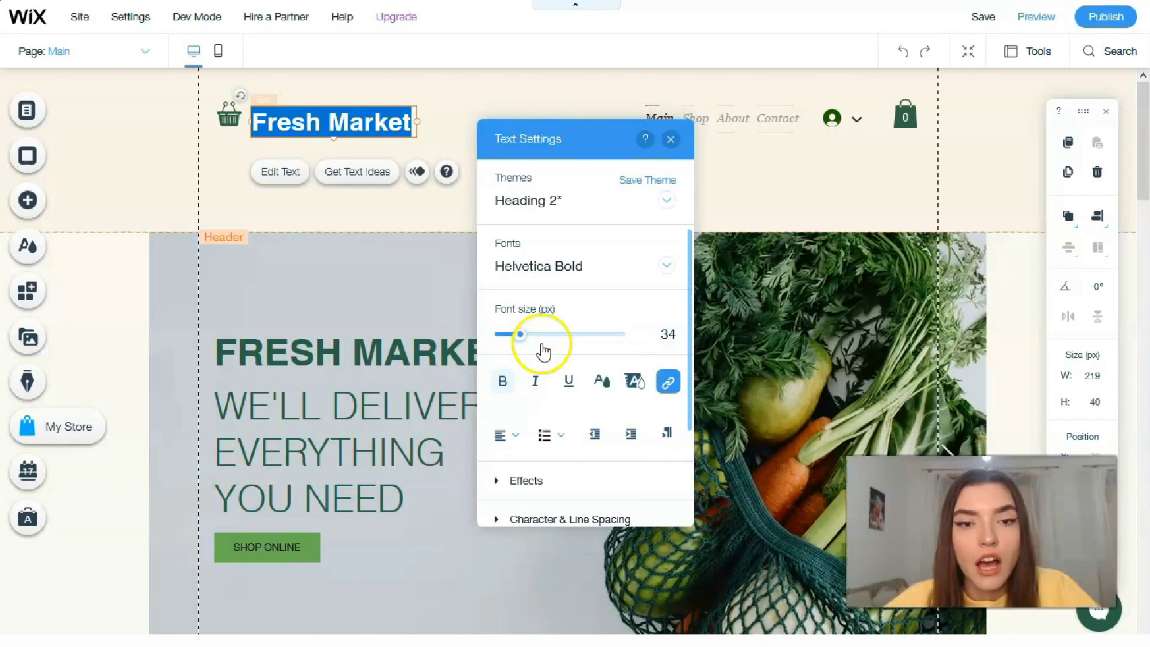
drag(522, 336, 521, 340)
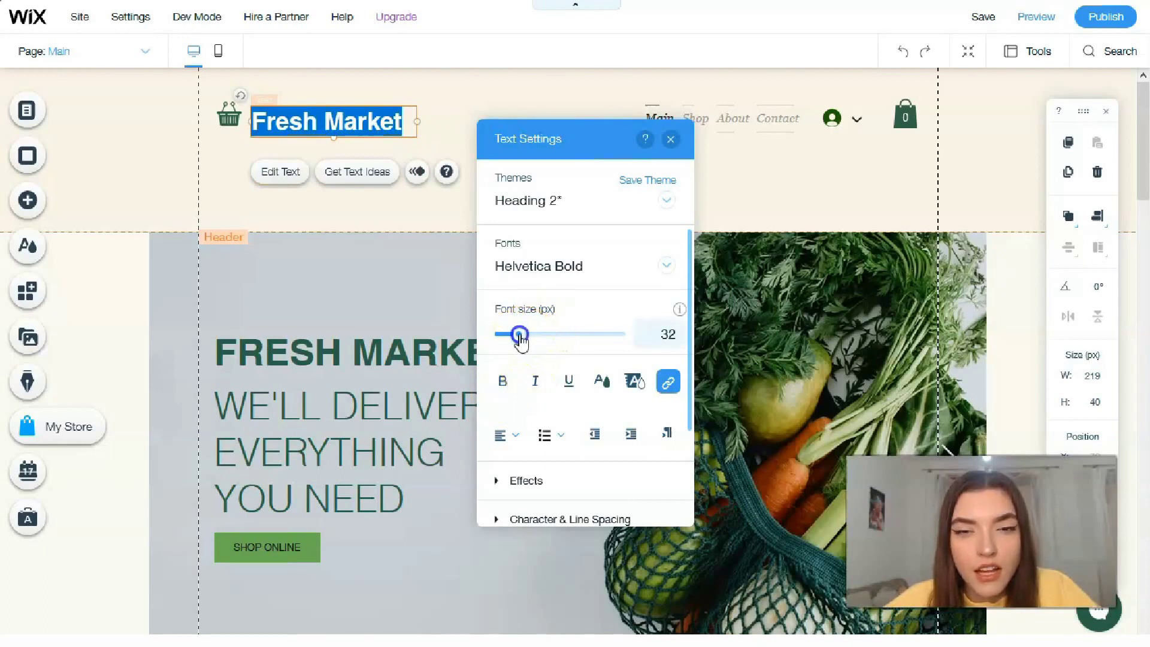
Change the header title's text color to the dark green site color #1D4A37 and close the text settings.
click(604, 382)
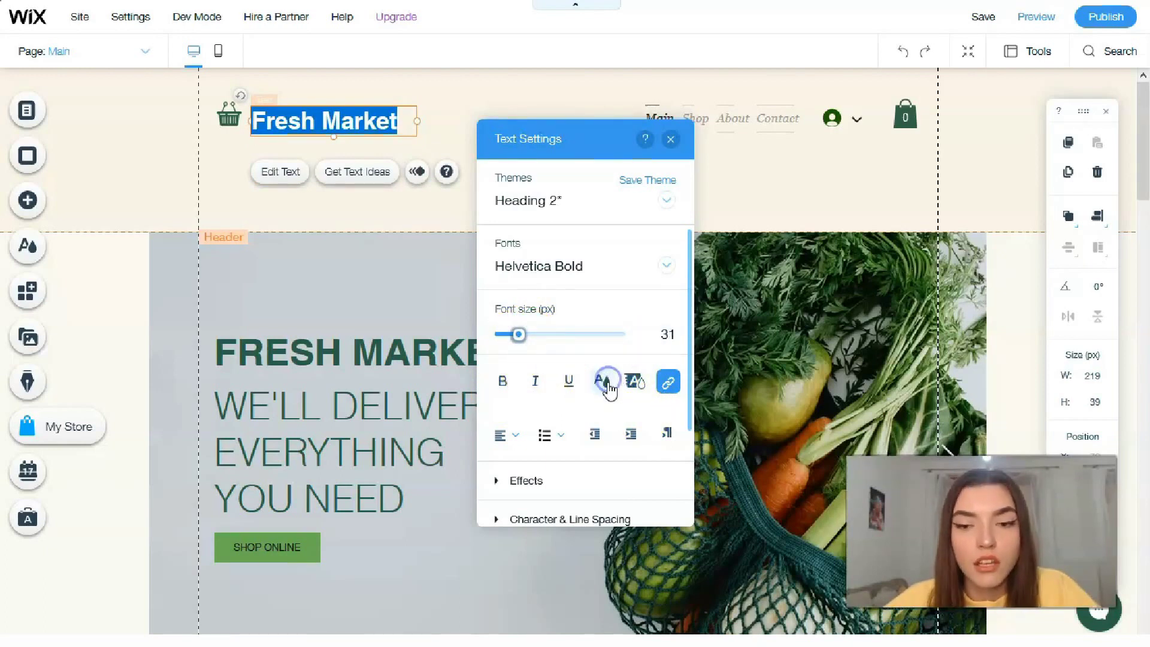
click(606, 384)
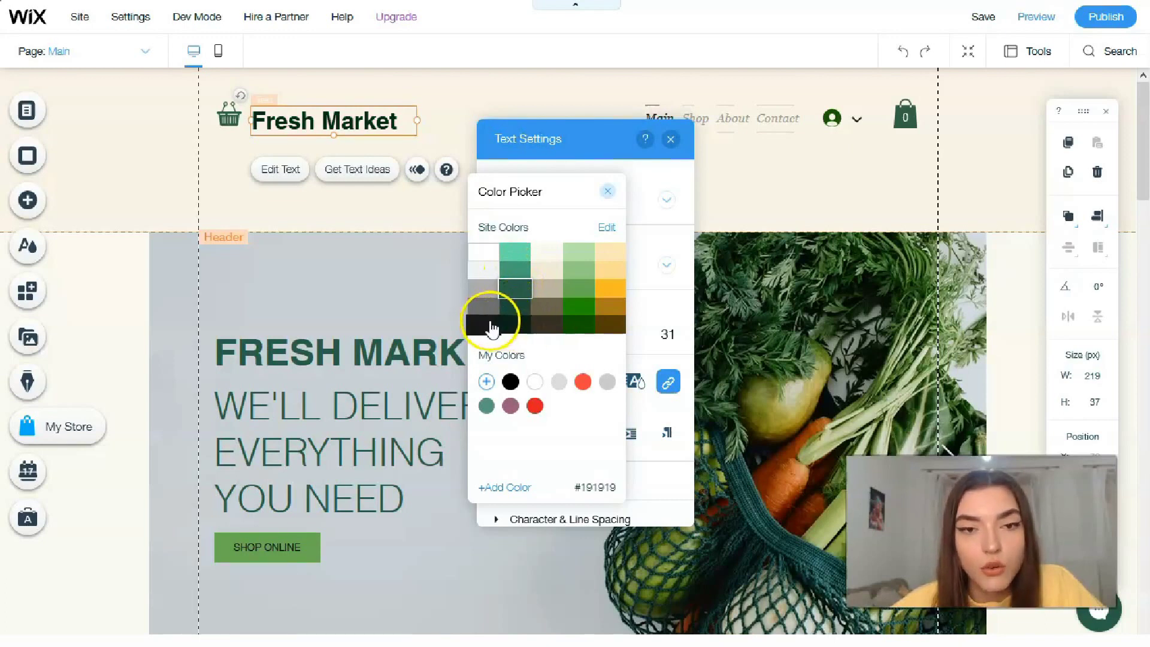
click(525, 309)
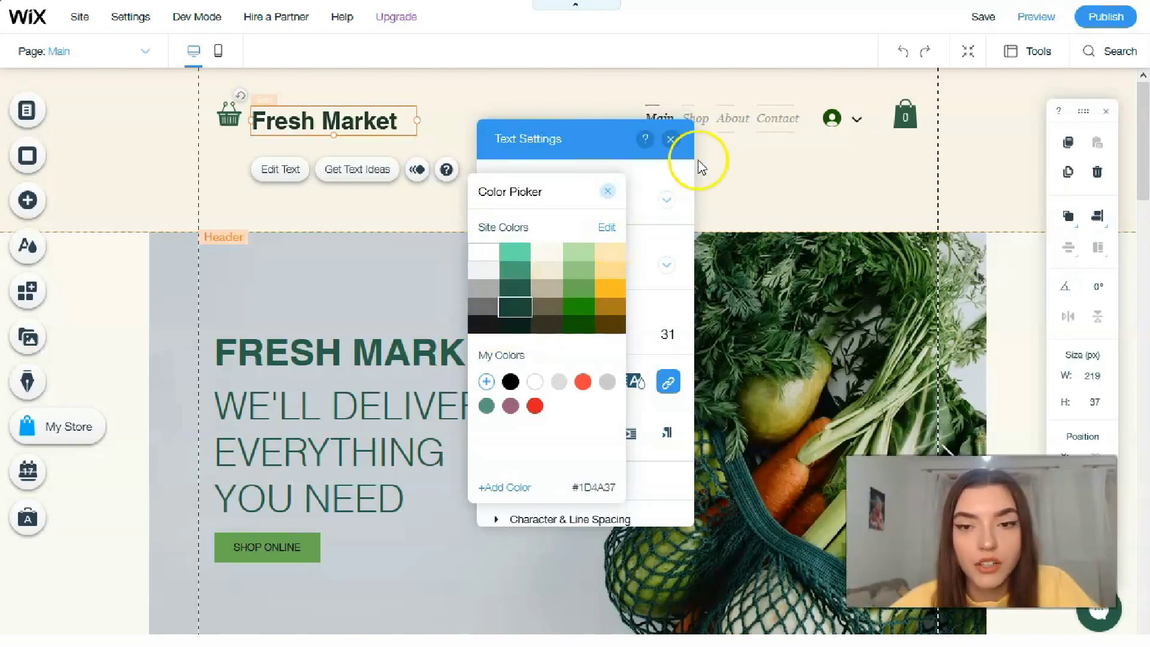
click(672, 140)
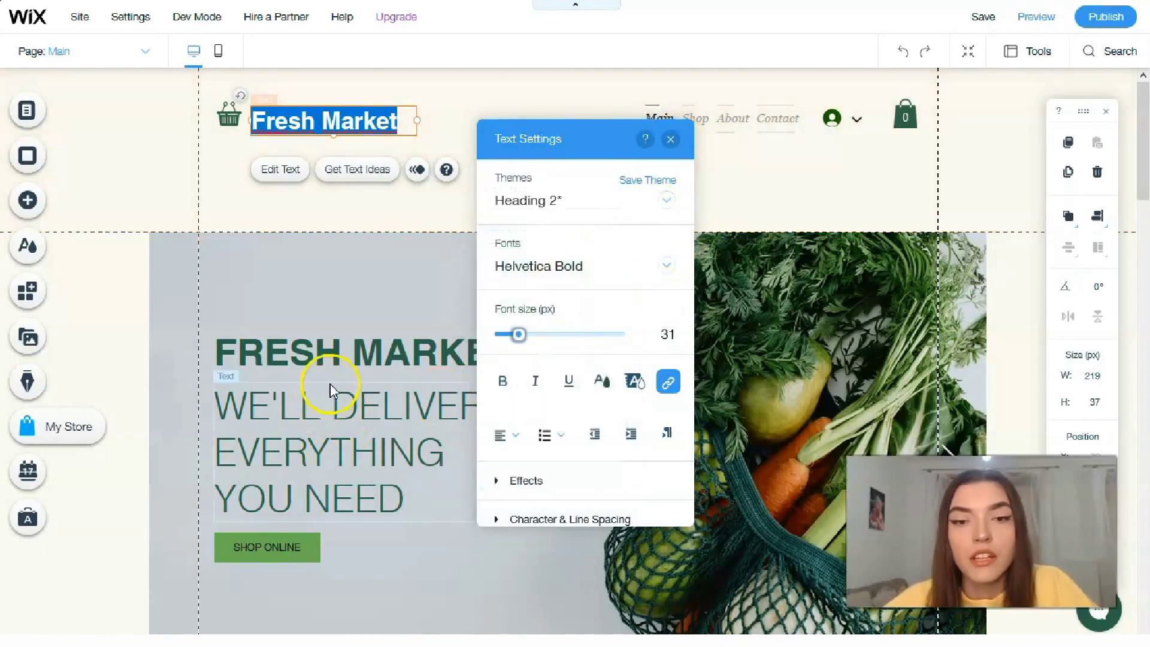
click(671, 139)
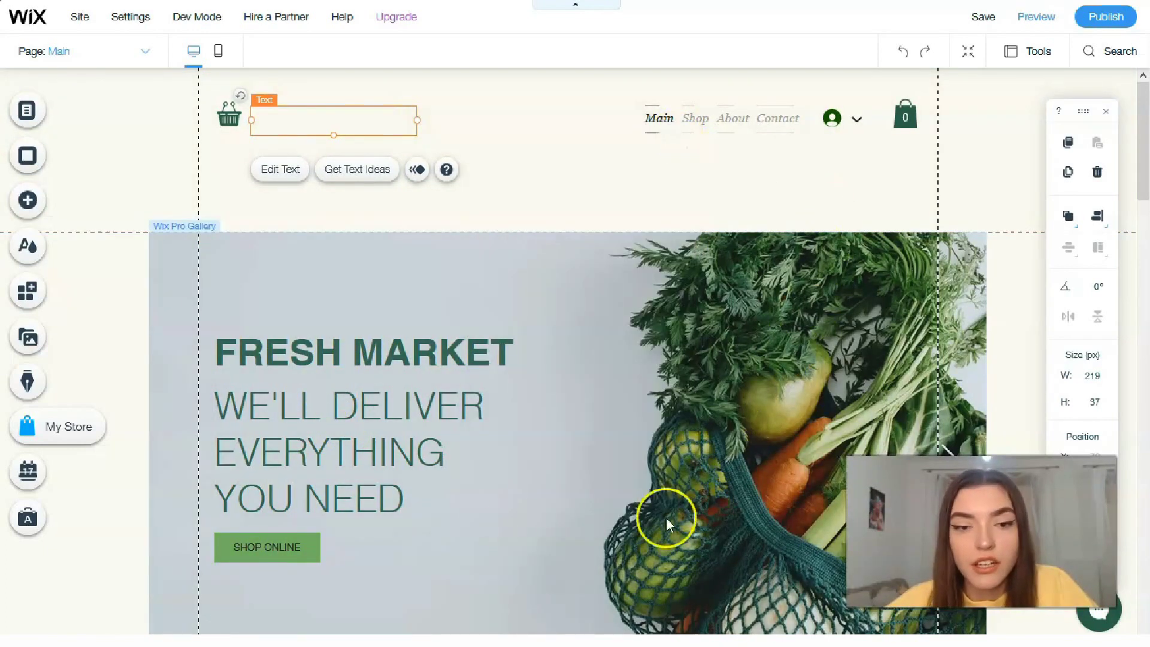
scroll(505, 342, down, 2)
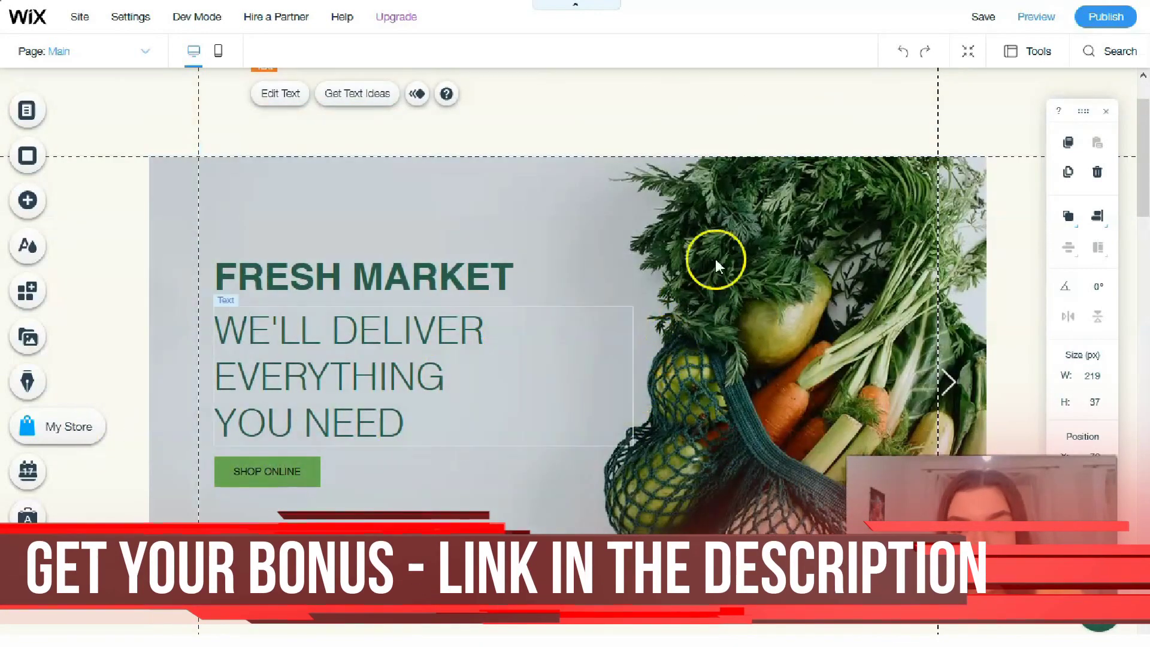
double_click(625, 249)
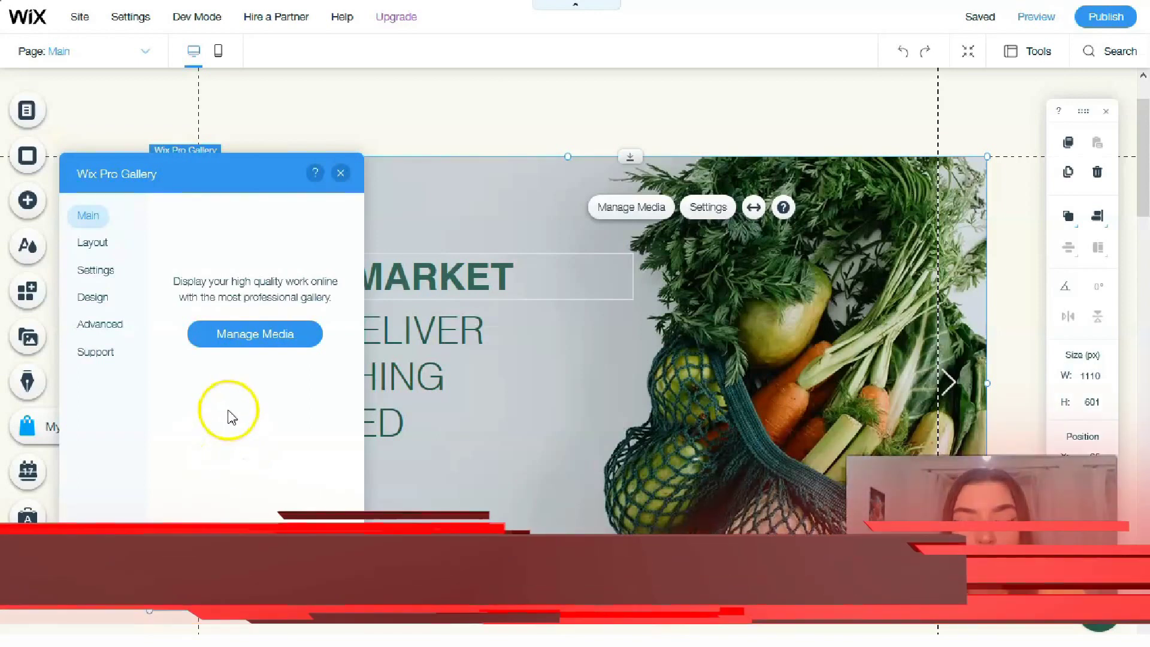
click(340, 173)
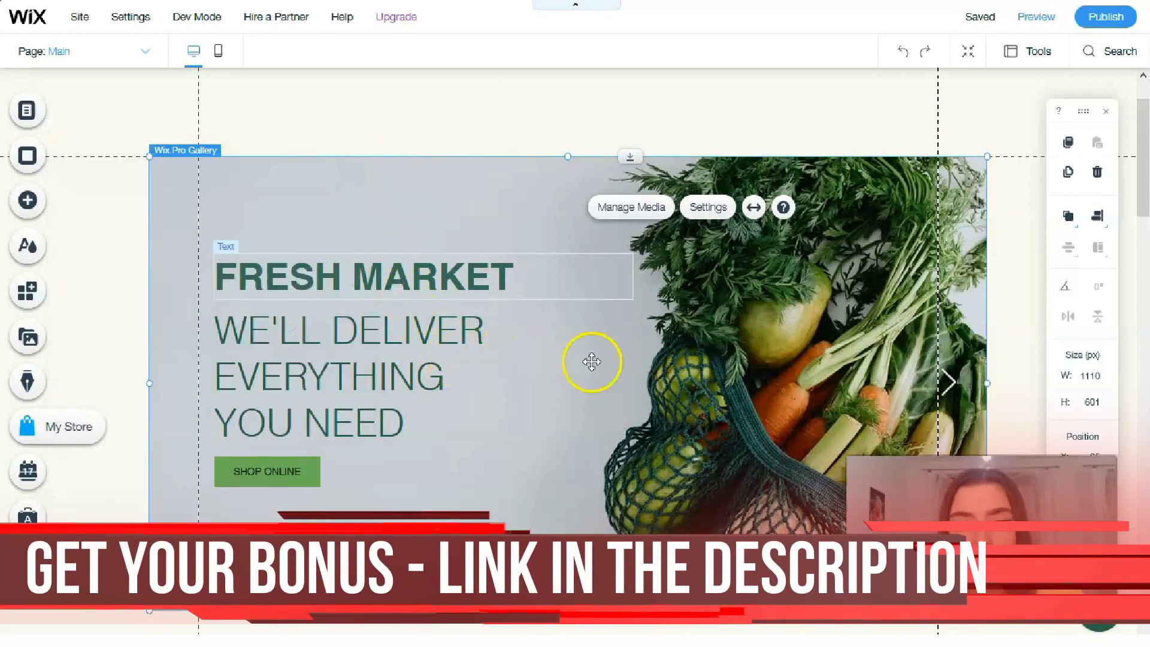
click(717, 289)
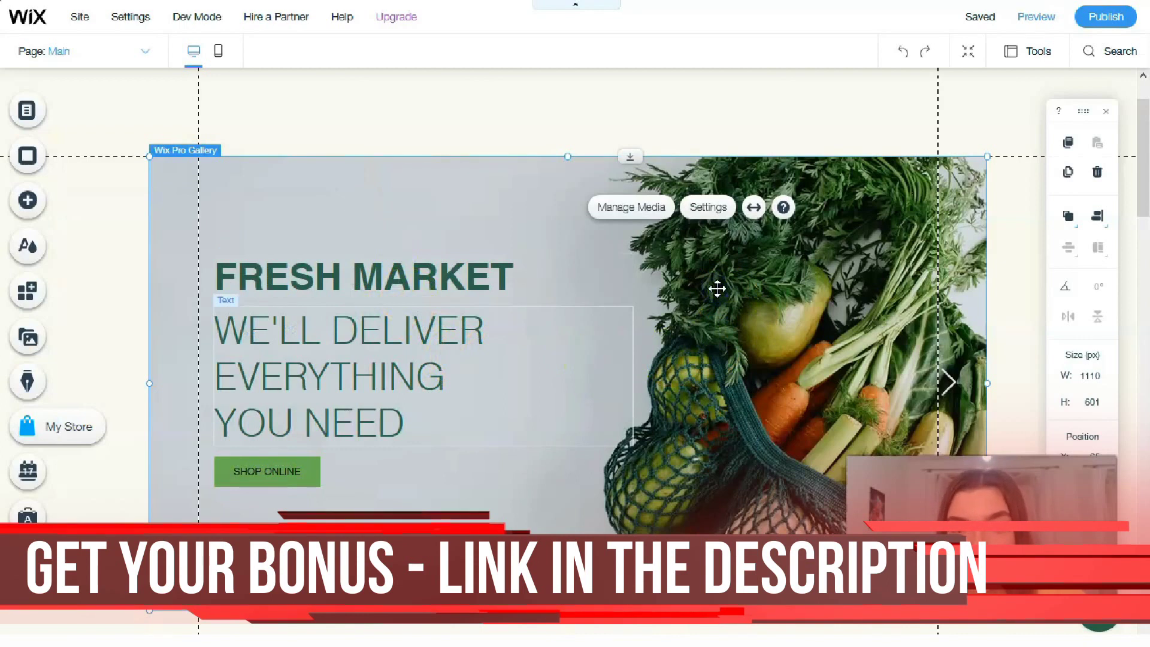
right_click(717, 289)
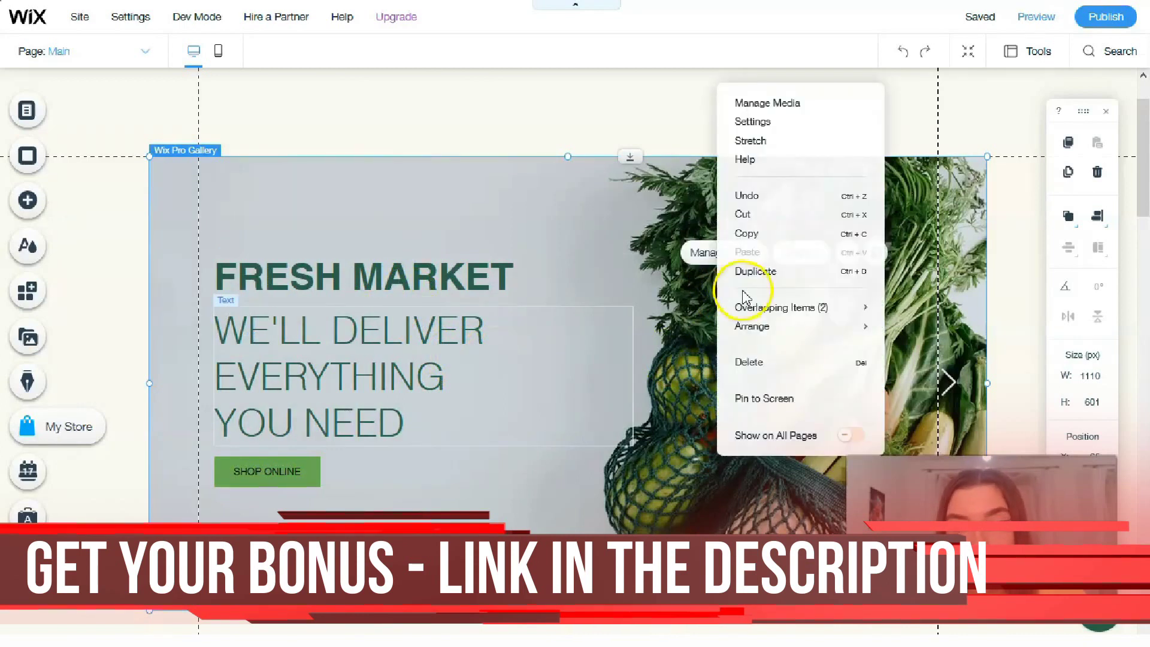
click(662, 270)
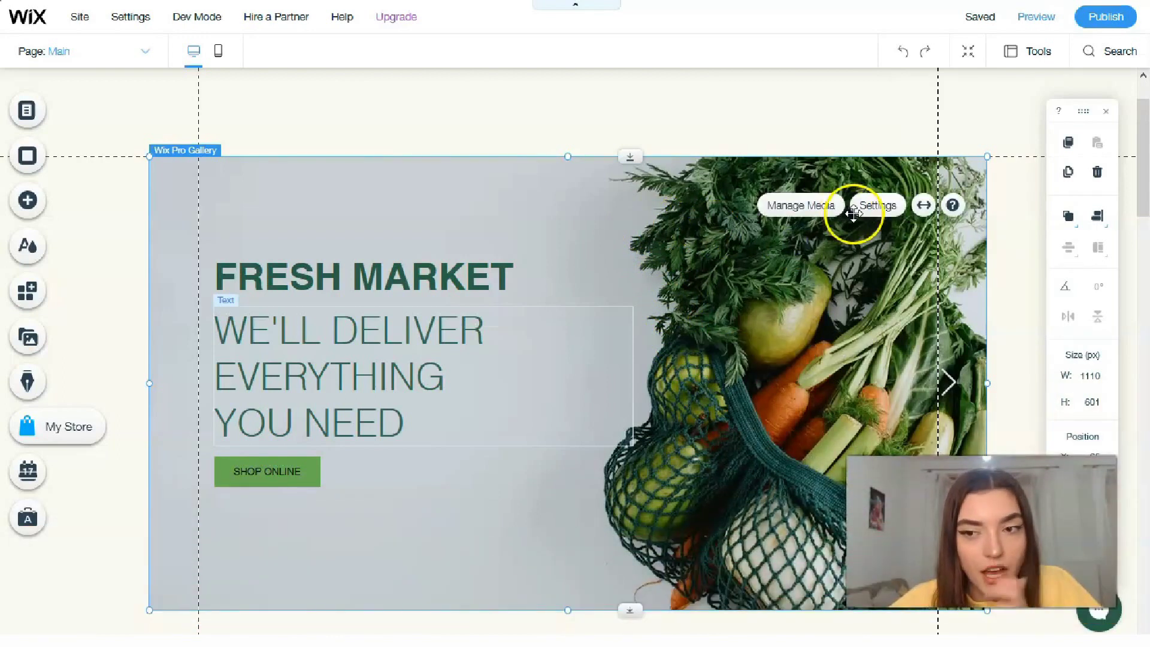
Open the hero gallery's media organizer, start adding an image and search the media library for "vegetables".
click(875, 205)
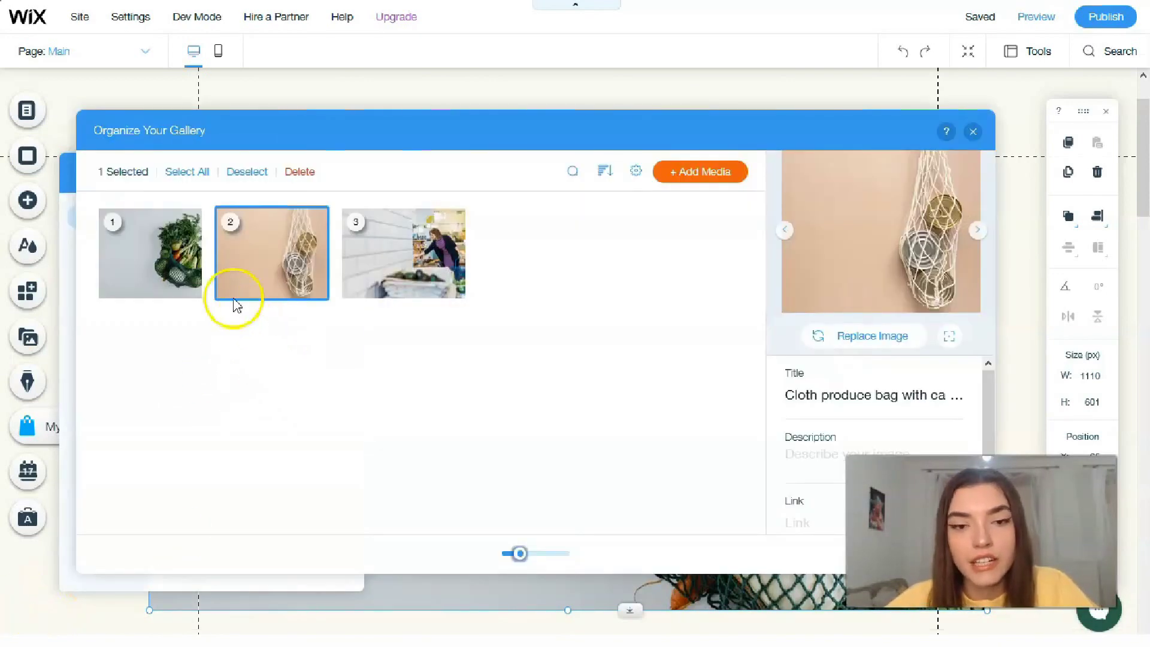
click(180, 264)
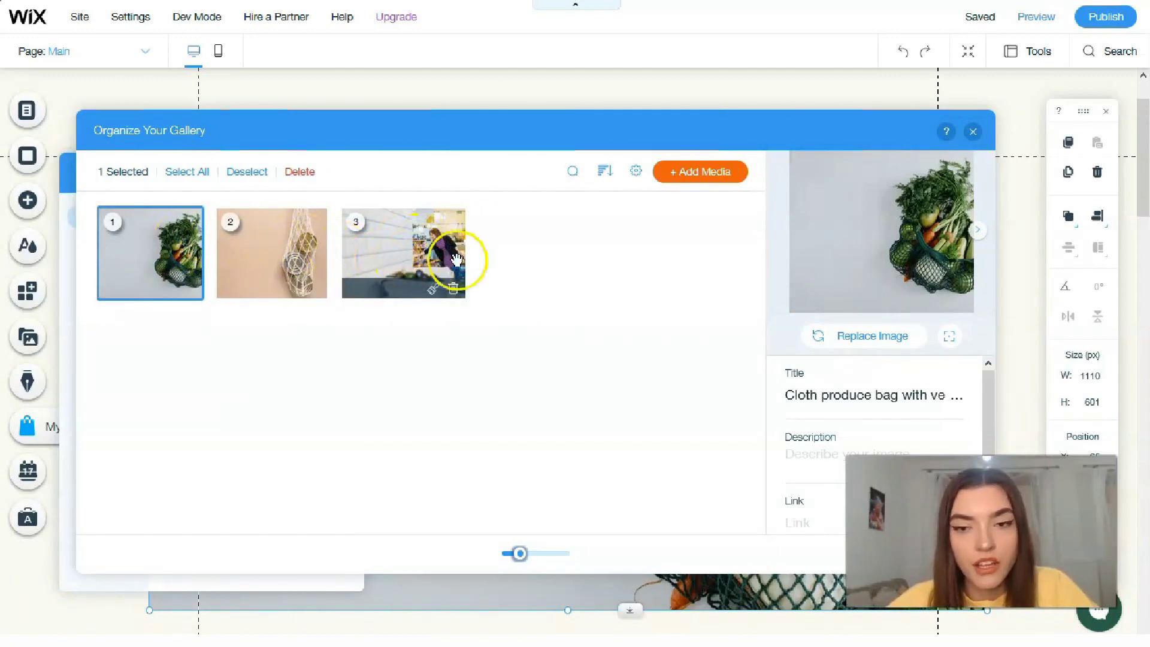
click(714, 176)
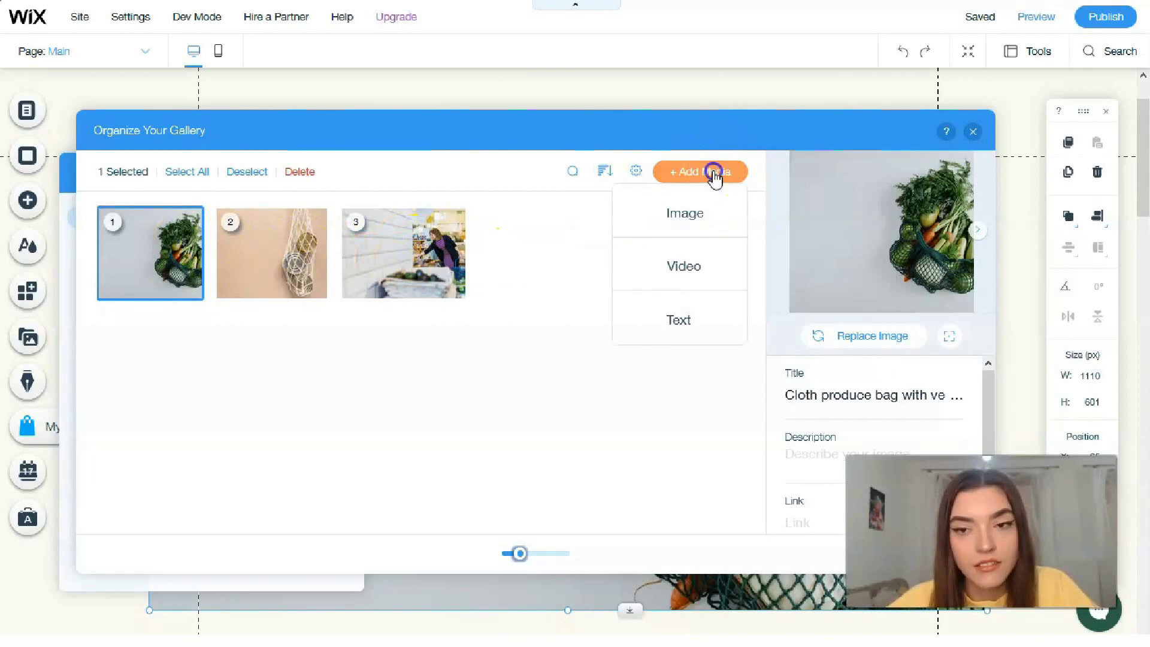
click(686, 223)
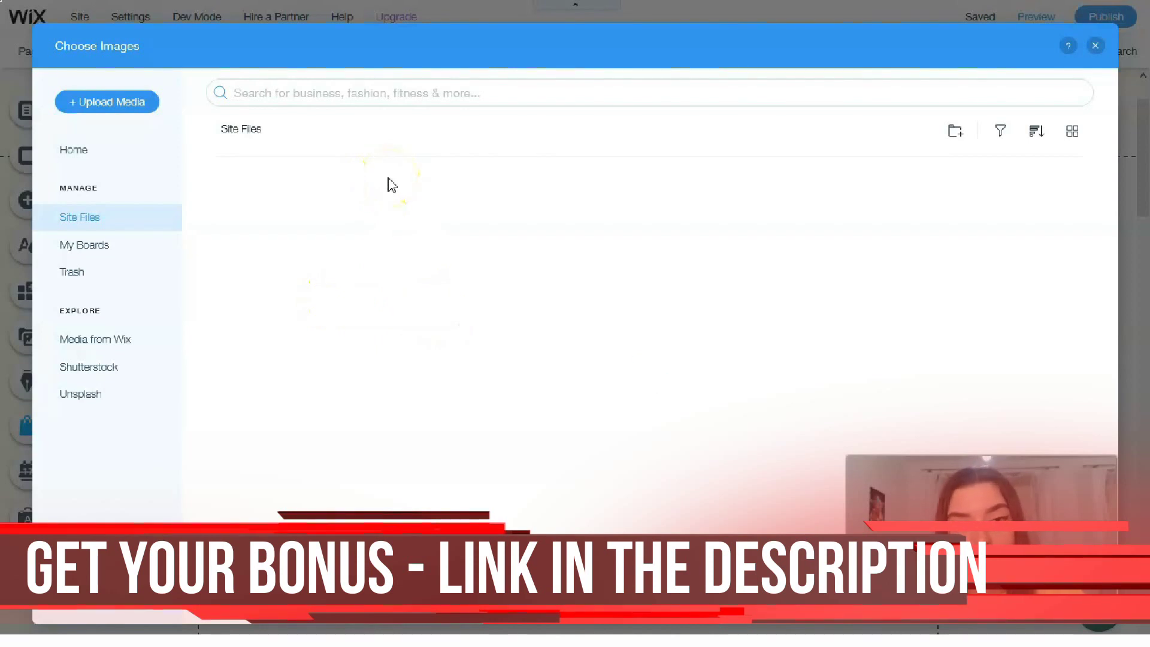
click(330, 97)
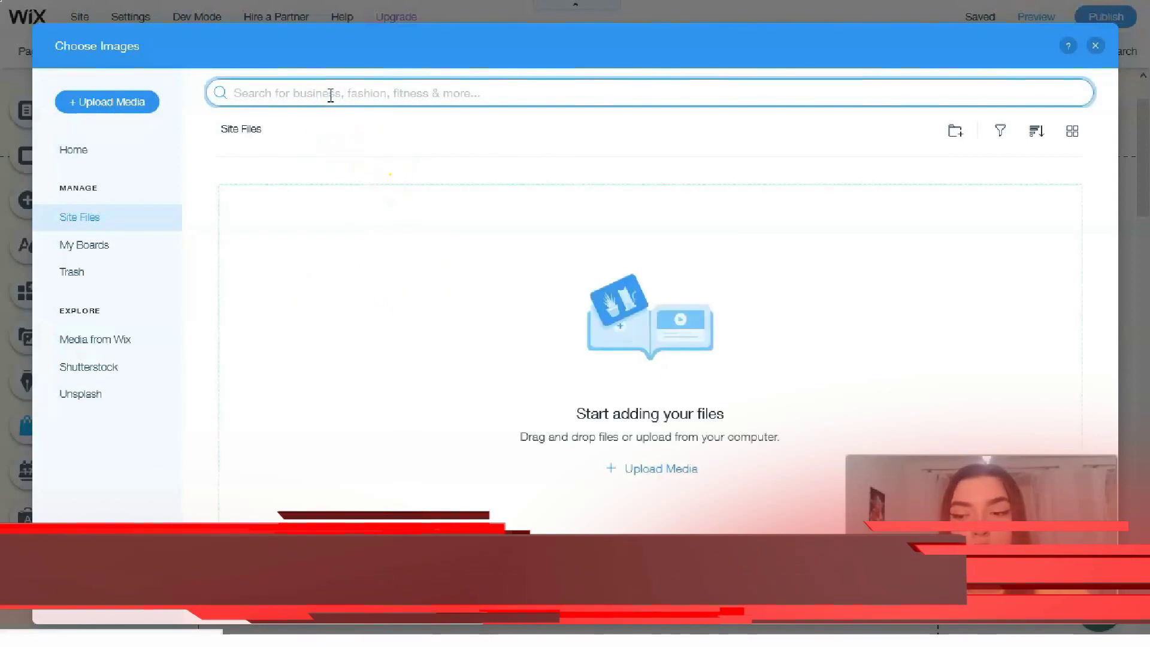
text(vegetables)
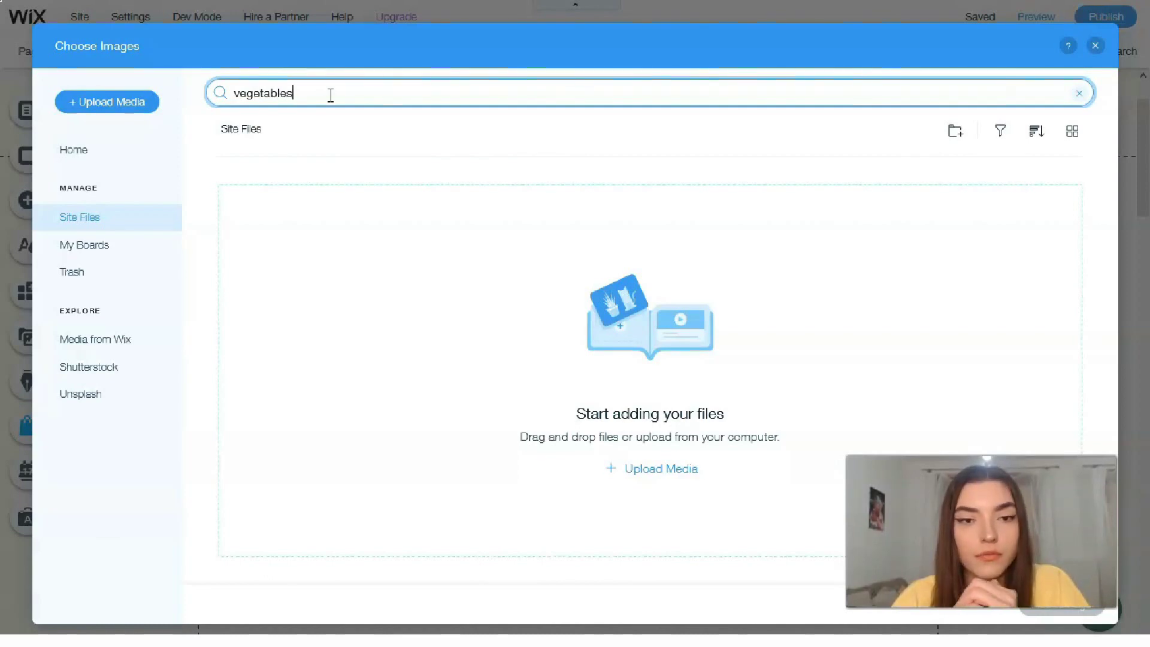
key(Return)
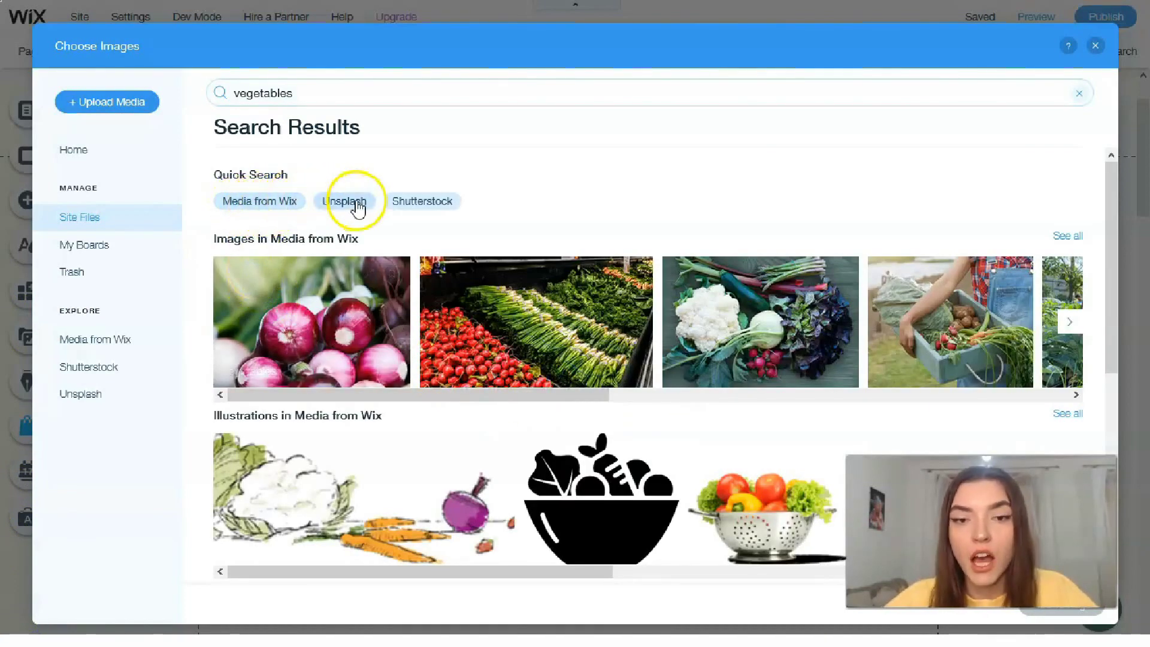
Browse the search results and add the Fresh Vegetables image from Media from Wix to the gallery.
scroll(597, 357, down, 2)
scroll(604, 358, down, 2)
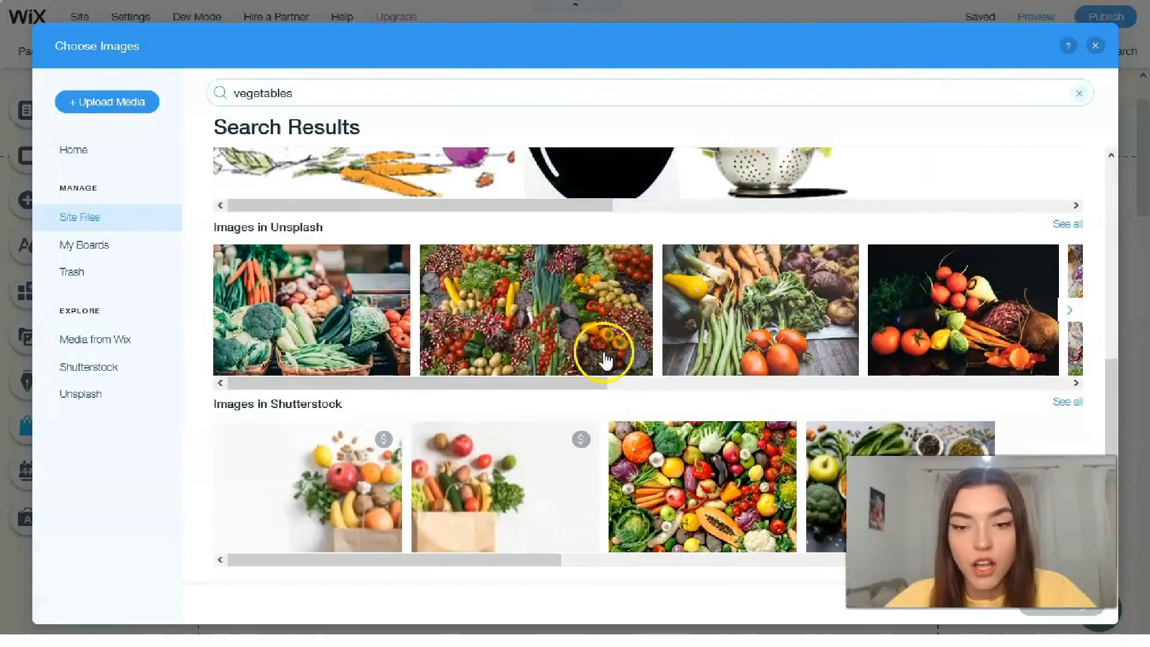
scroll(788, 364, up, 3)
scroll(791, 363, up, 2)
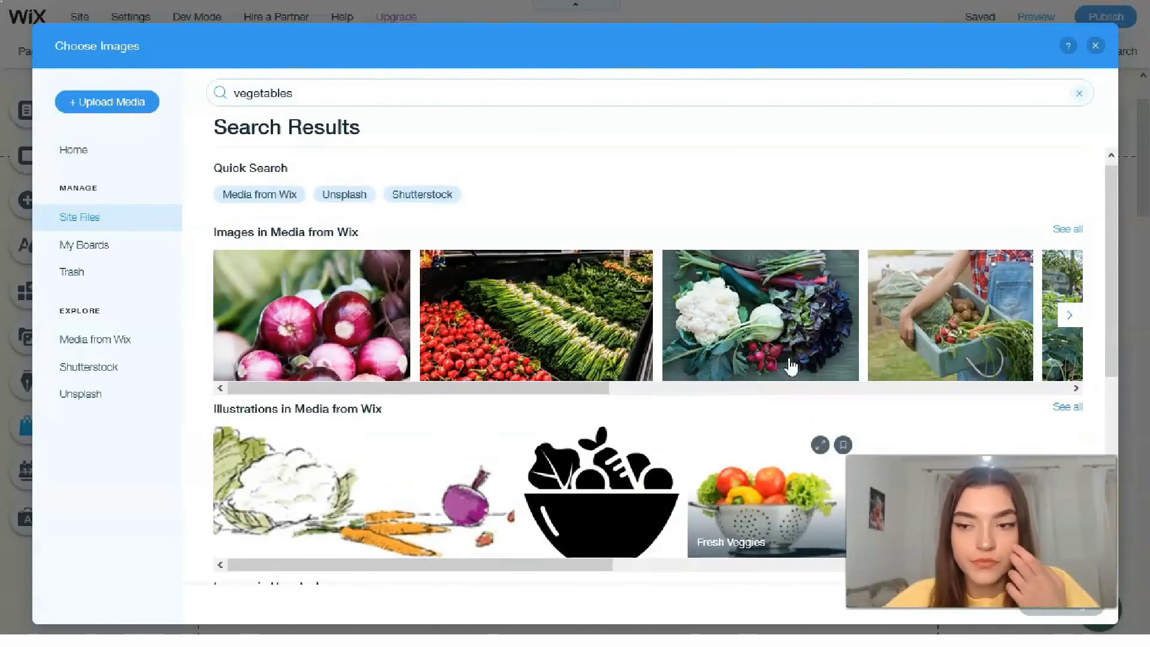
click(1071, 323)
click(1072, 323)
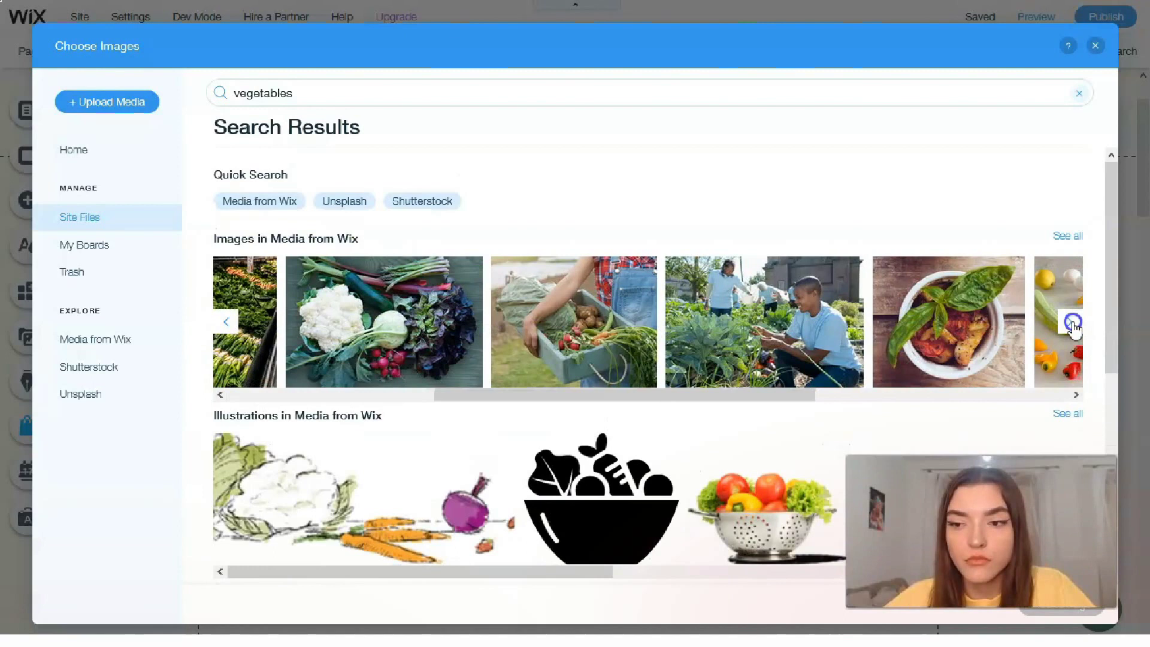
click(1071, 324)
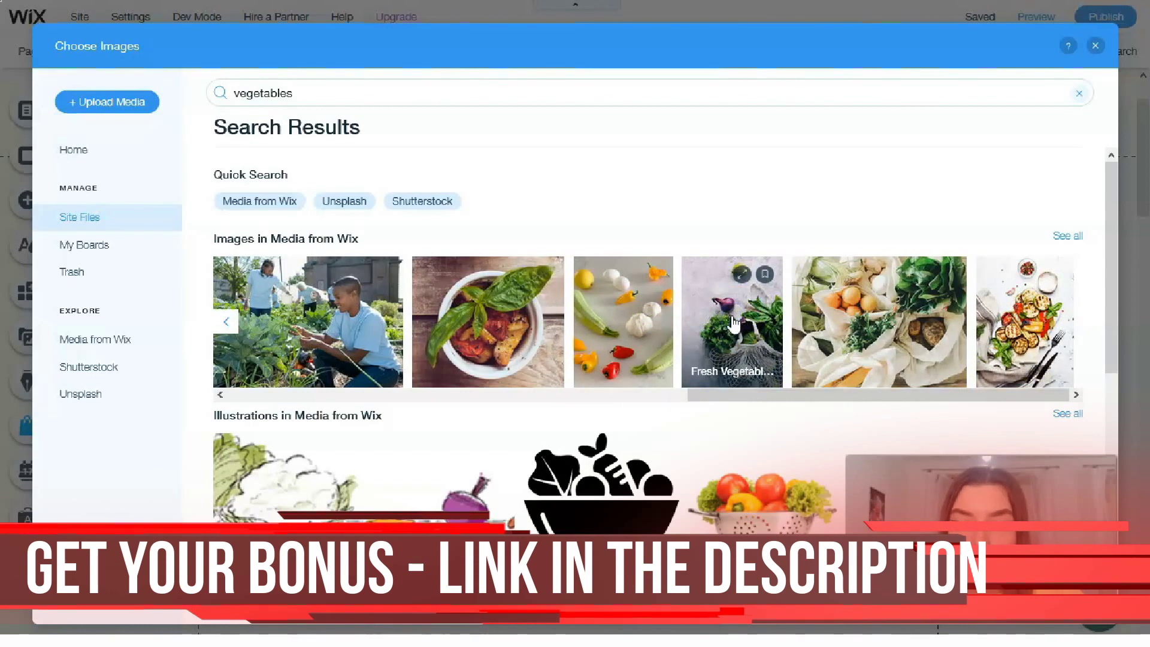
click(754, 327)
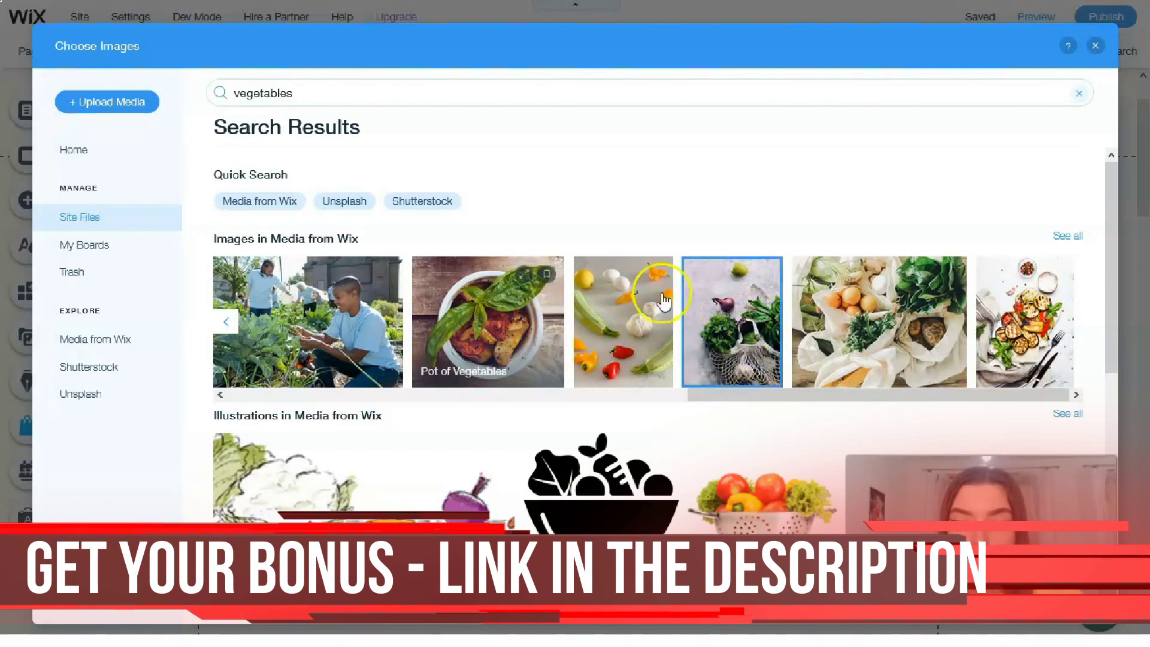
click(739, 324)
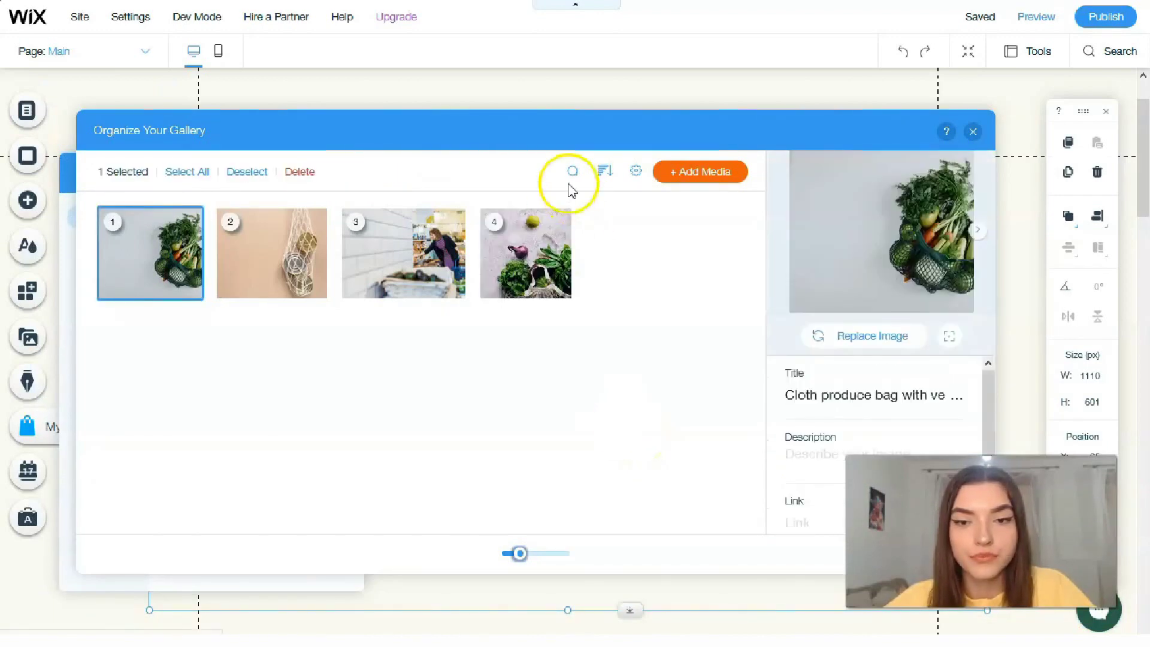
Select the added Fresh Vegetables image, finish organizing the gallery and close the gallery settings to view the hero.
click(527, 266)
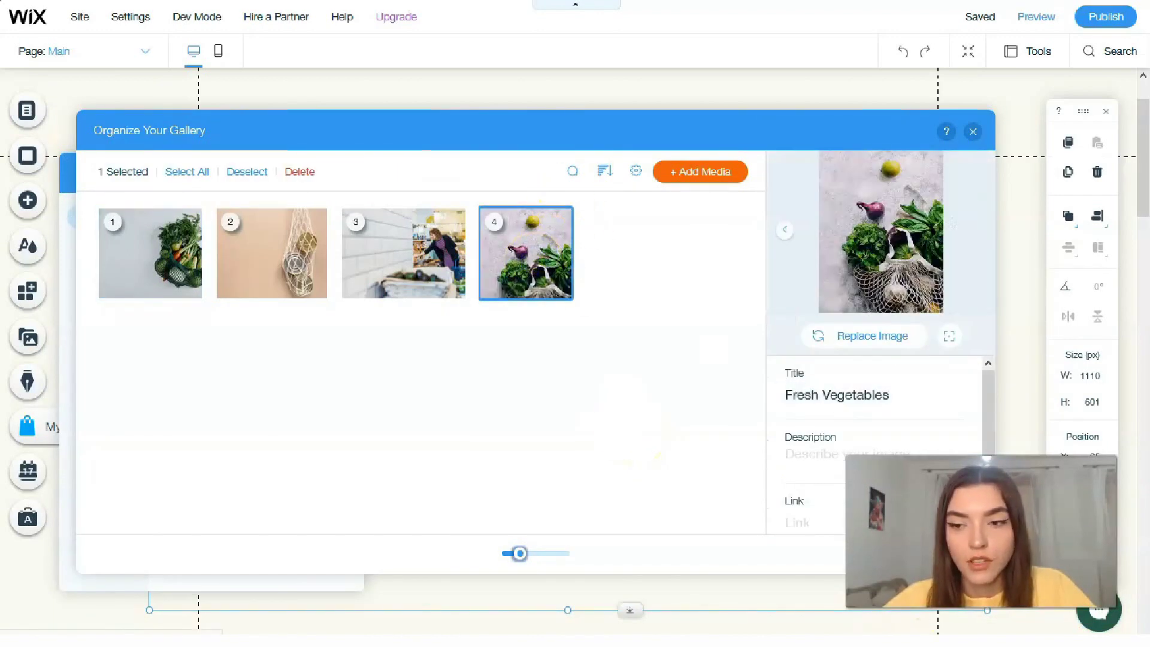
click(743, 141)
drag(604, 96, 539, 96)
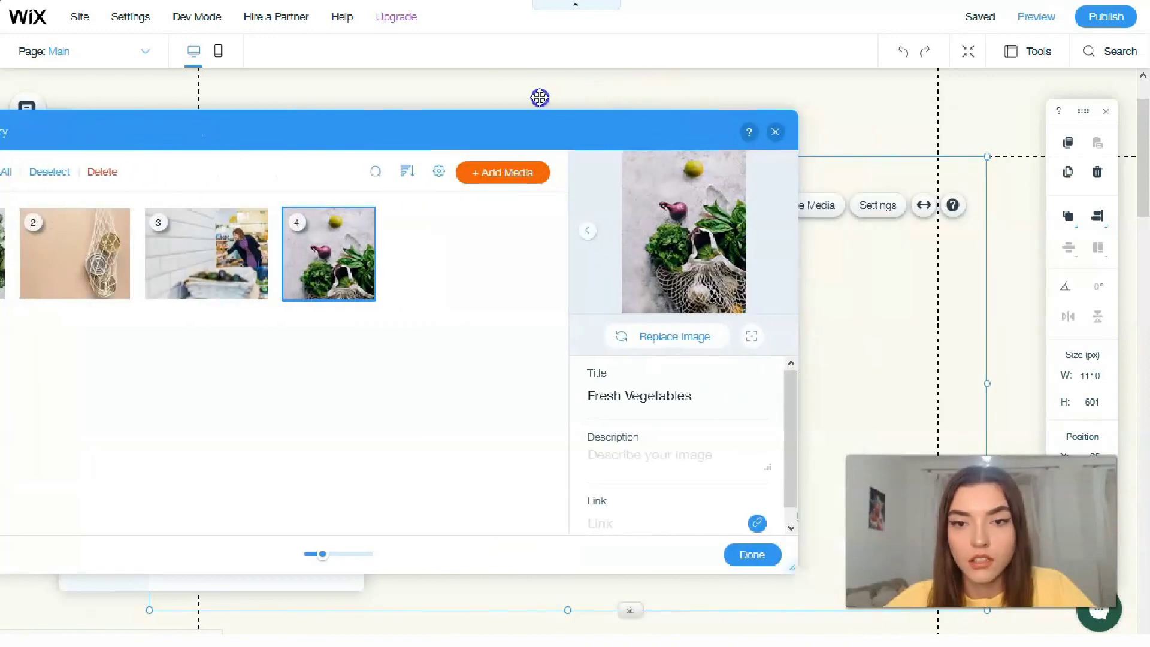
click(739, 561)
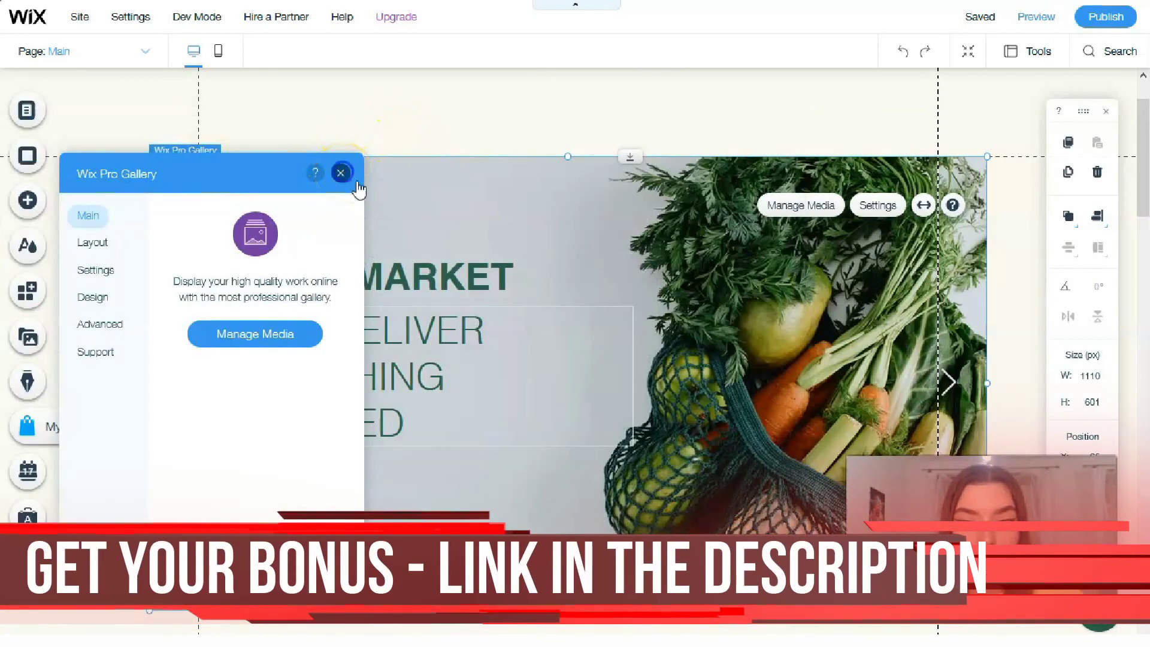
click(341, 174)
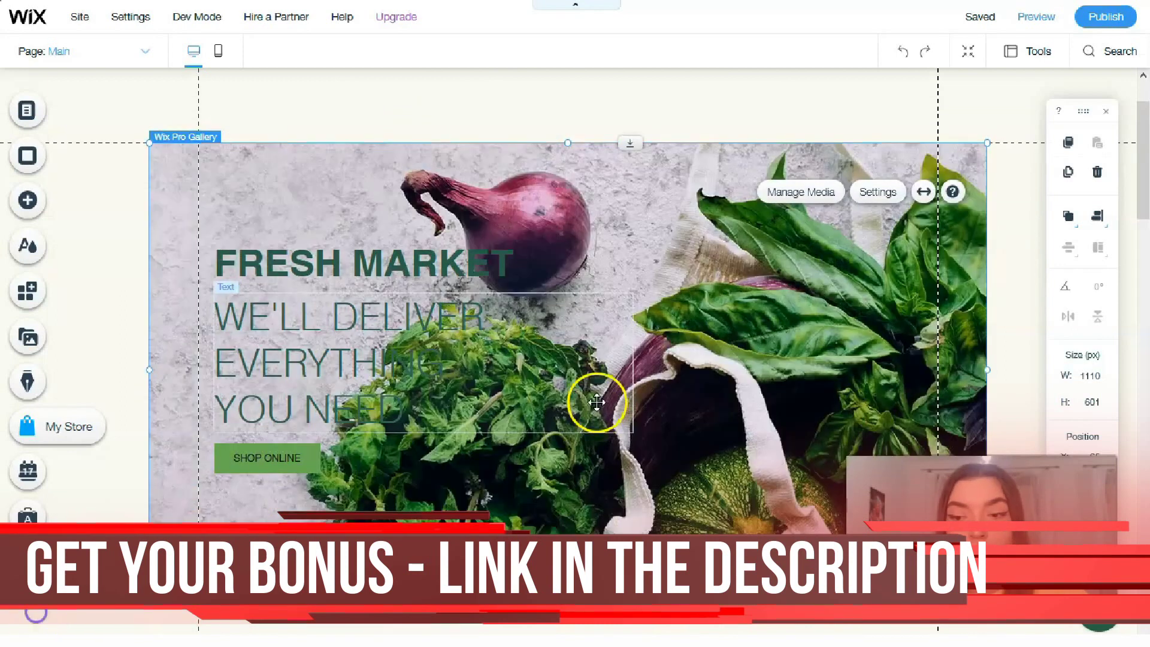
scroll(578, 396, down, 2)
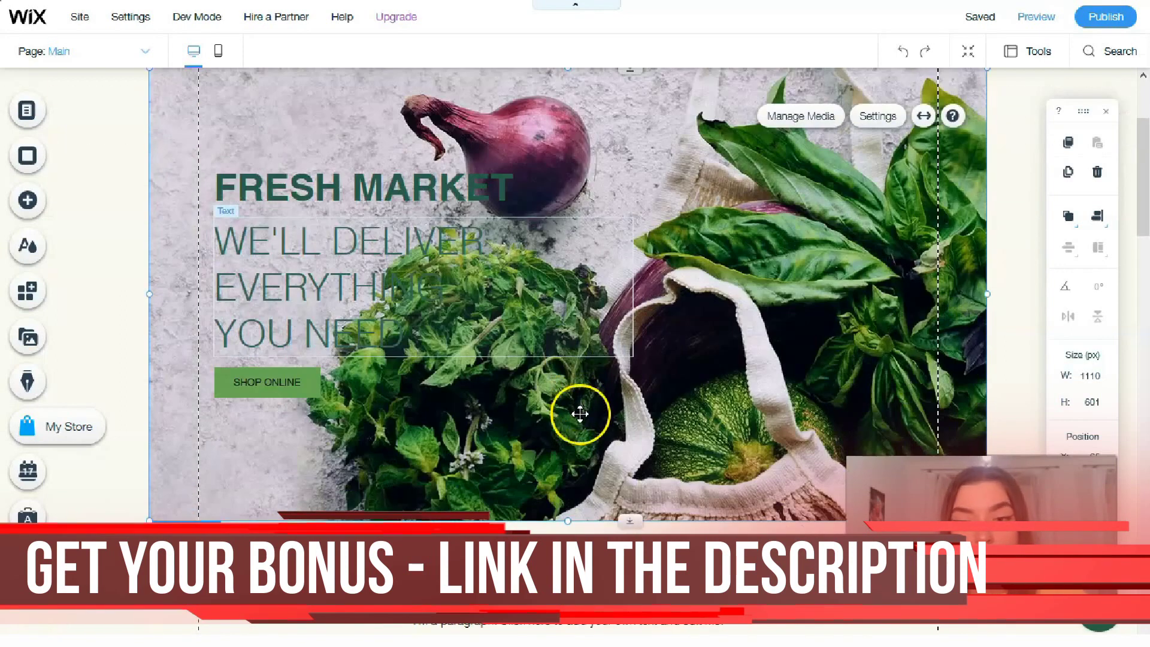
scroll(624, 462, up, 1)
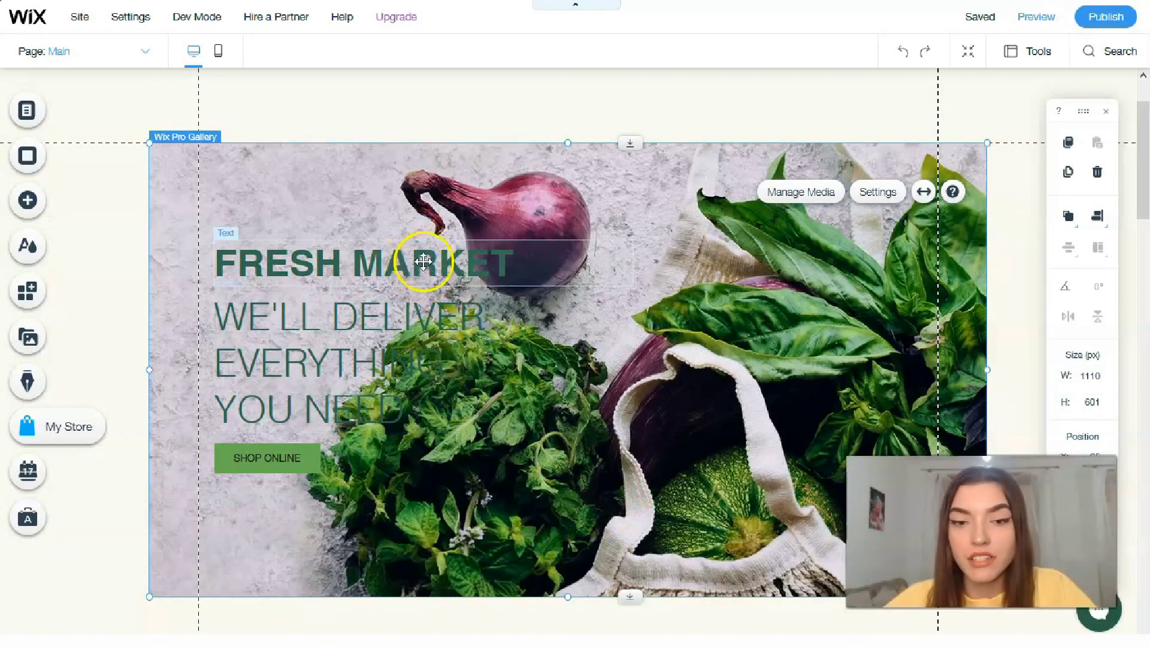
Change the color of the hero text WE'LL DELIVER EVERYTHING YOU NEED to the very dark green site color #0B2118.
click(356, 328)
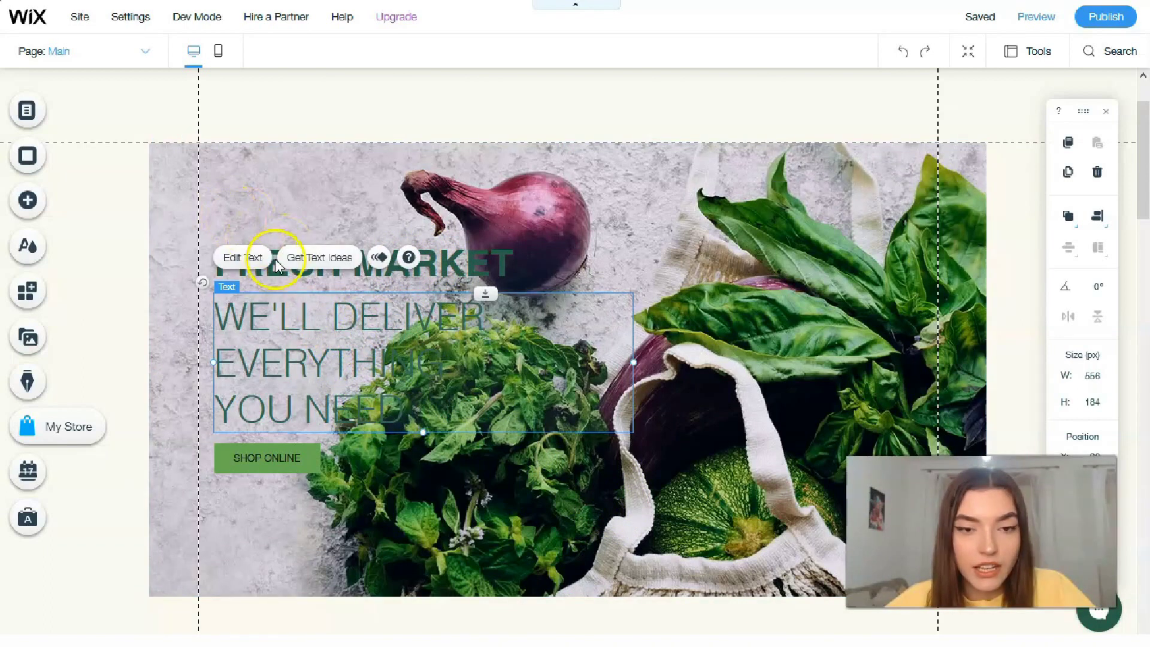
click(252, 259)
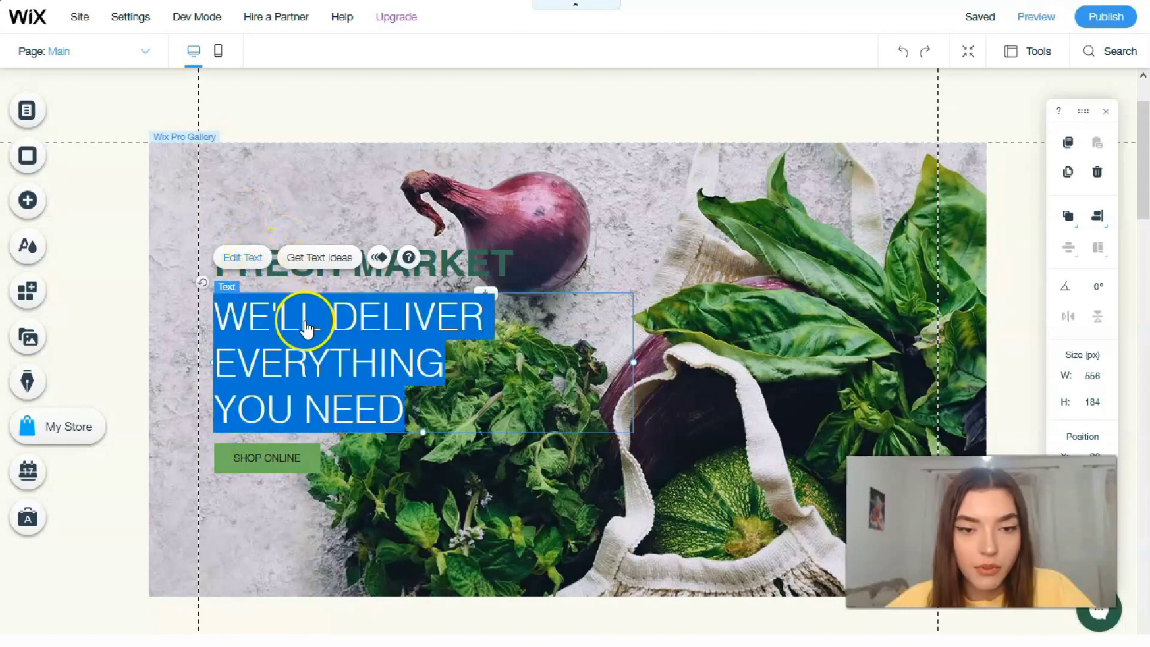
click(243, 258)
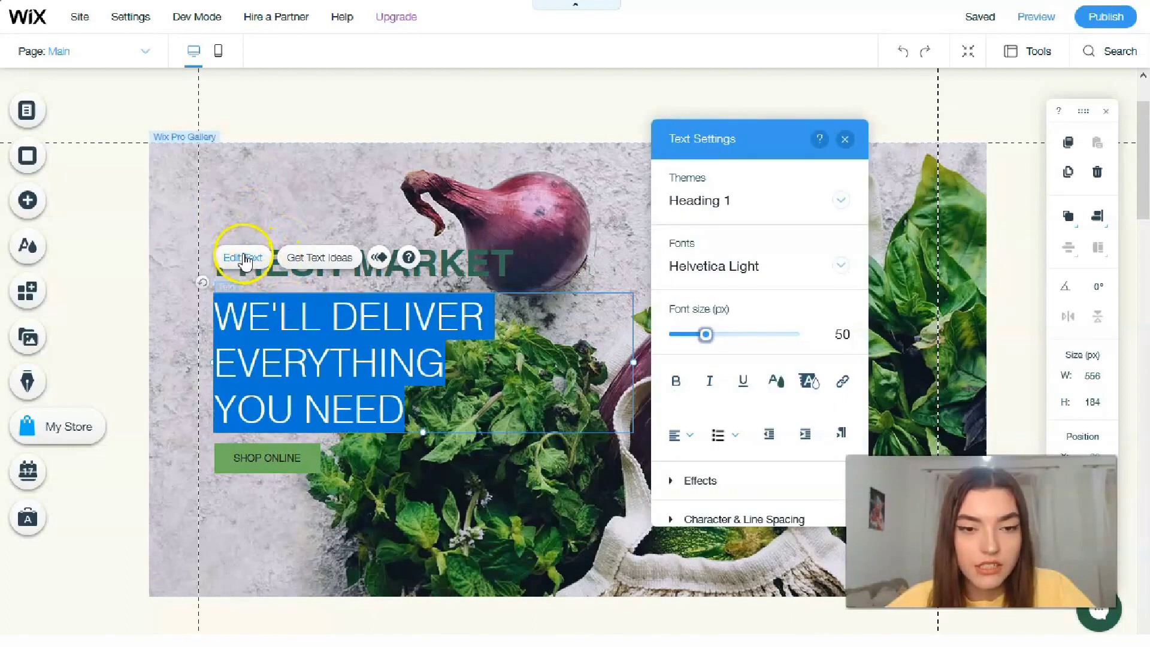
click(778, 384)
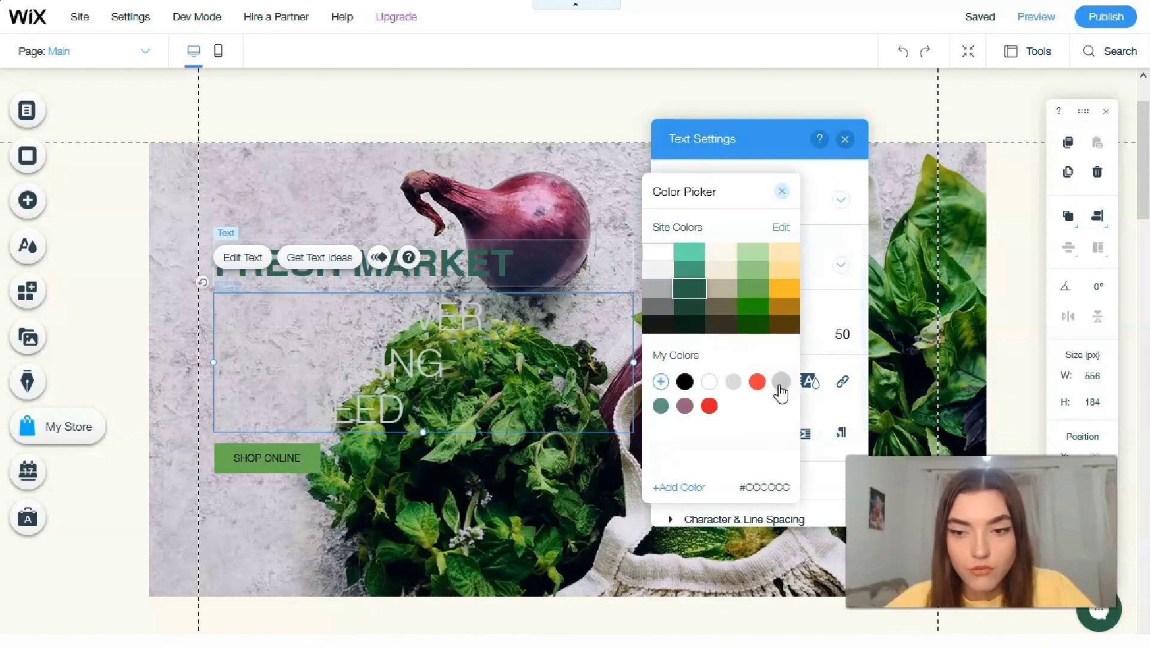
click(724, 256)
click(791, 296)
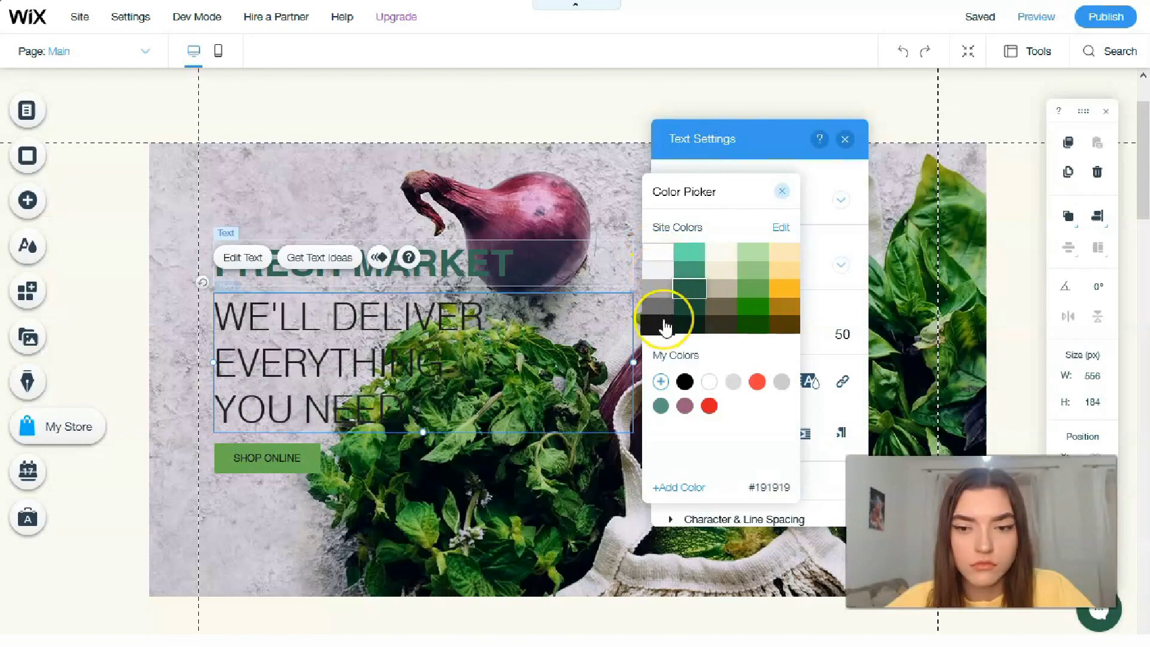
mouse_move(666, 329)
mouse_down()
mouse_move(662, 305)
mouse_move(717, 333)
mouse_move(706, 321)
mouse_move(689, 331)
mouse_move(692, 366)
mouse_move(796, 437)
mouse_up()
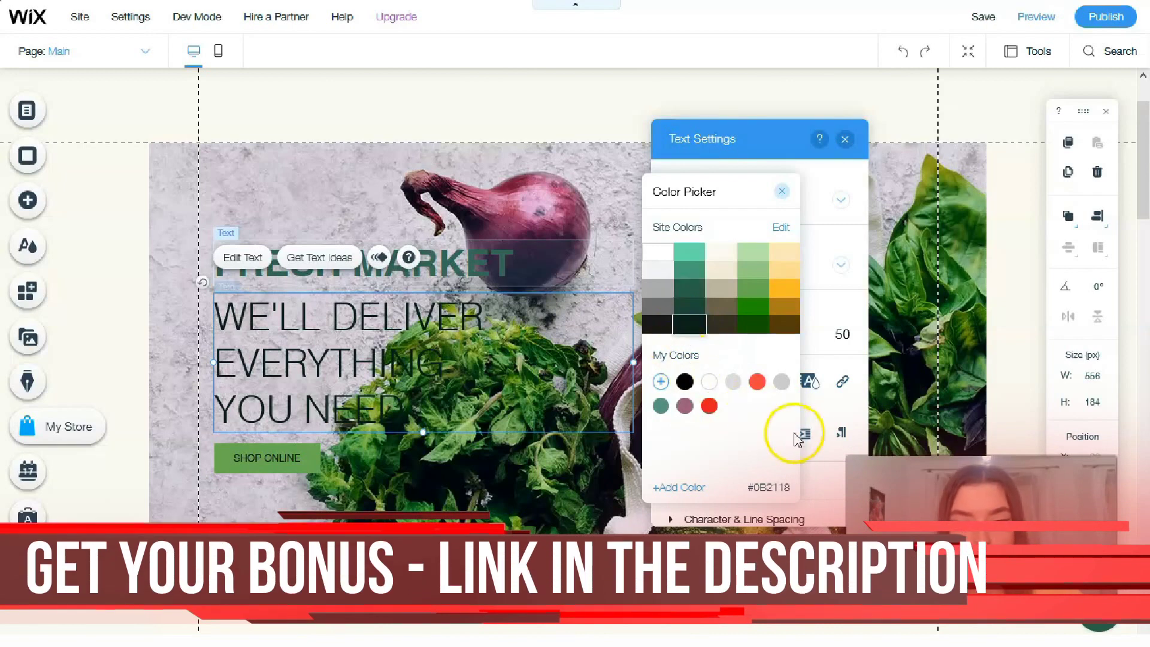
Close the color picker and open the hero's FRESH MARKET title for text editing.
click(465, 273)
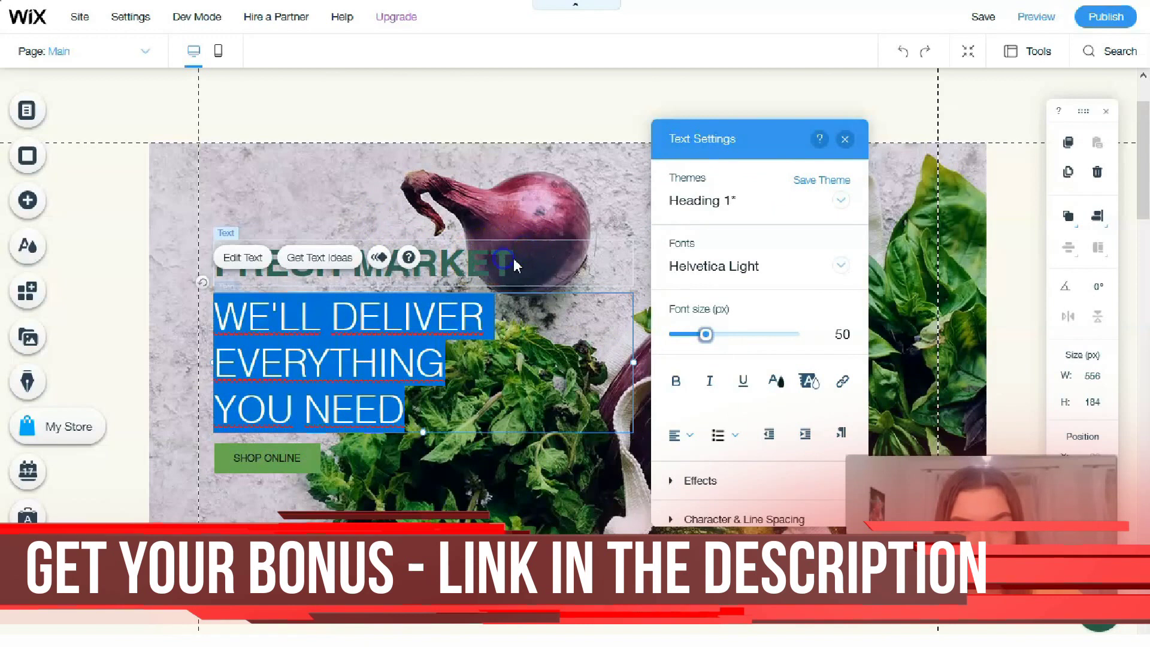
click(515, 265)
click(252, 205)
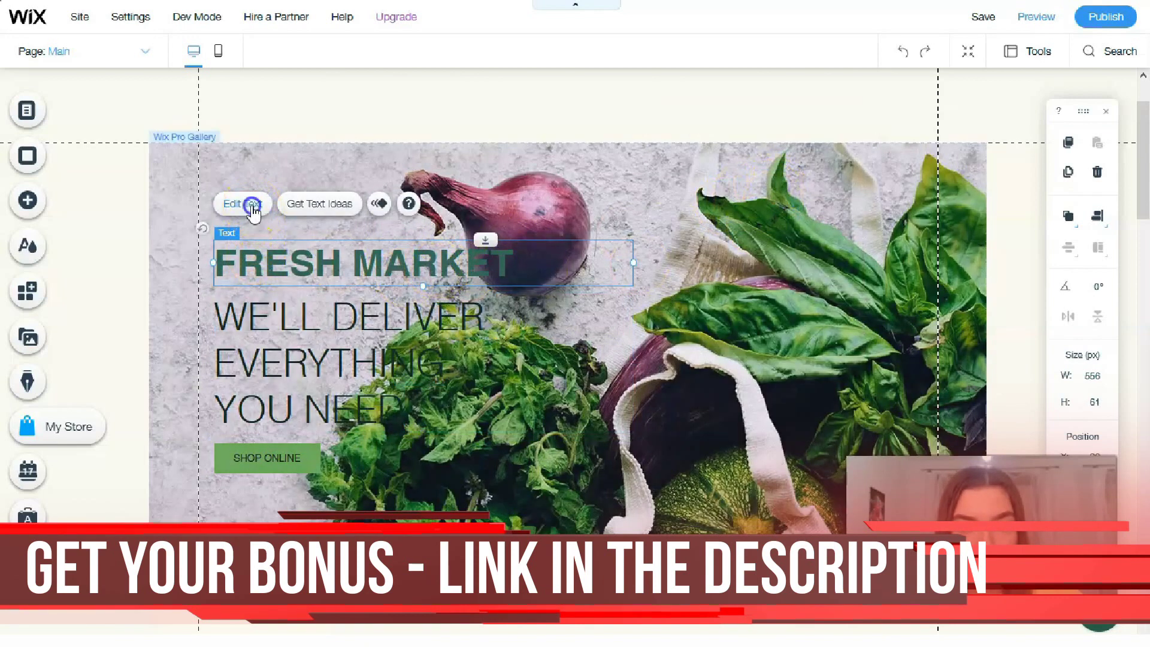